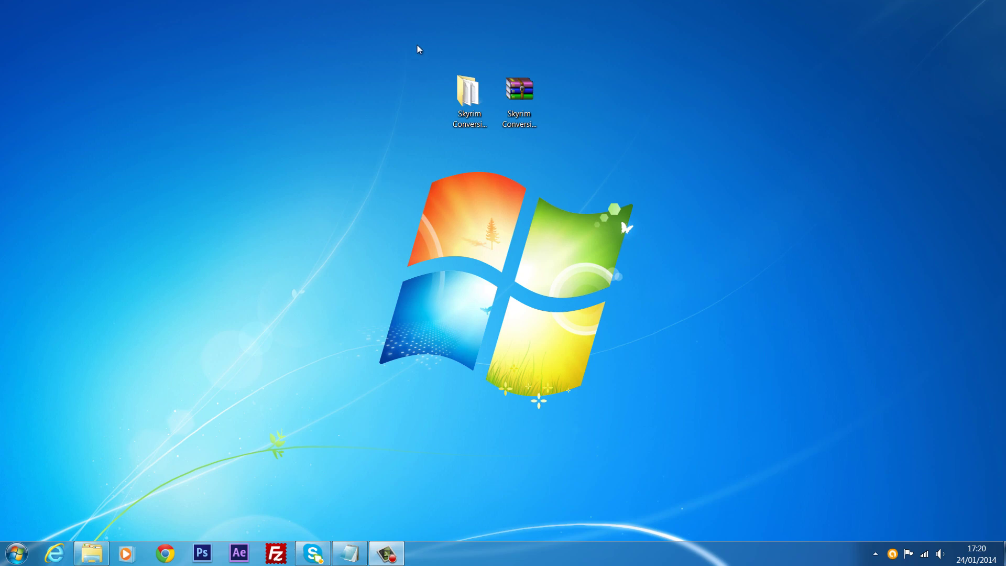
left_click_drag(382, 33, 656, 164)
left_click(662, 42)
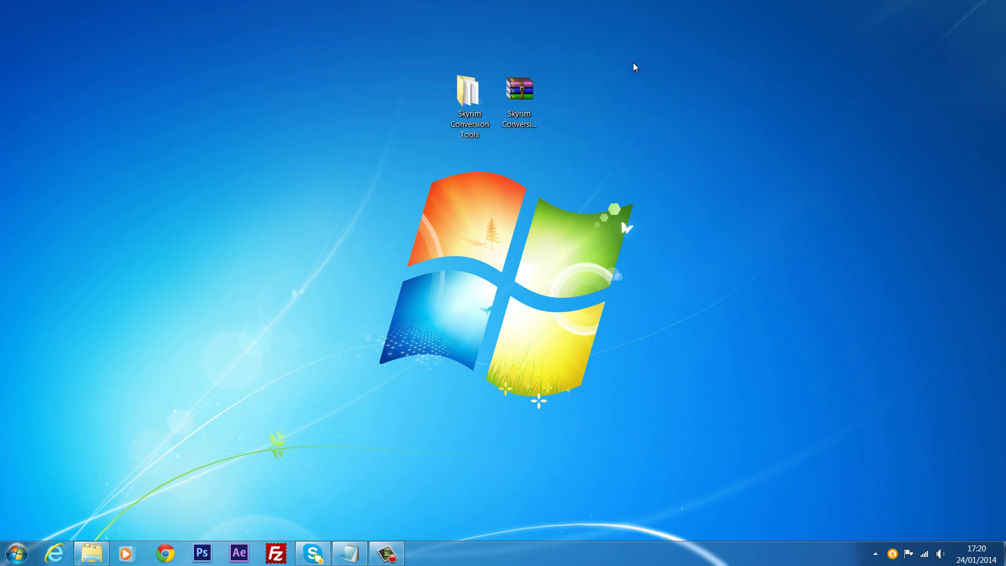
left_click_drag(636, 67, 276, 199)
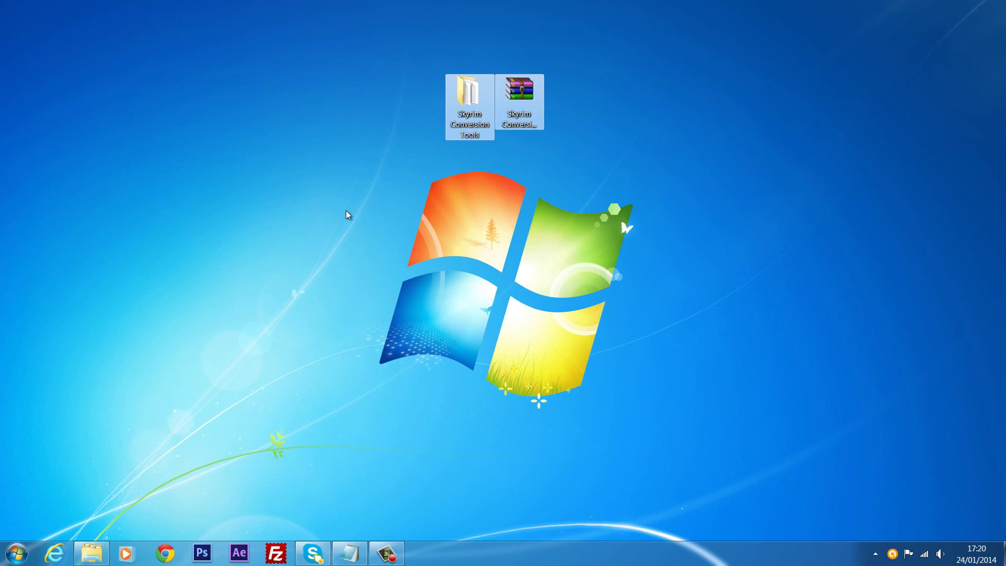
left_click_drag(643, 49, 324, 185)
- Bring up the Skyrim folder on Local Disk (G:) and examine its complete set of extracted game files
left_click(88, 560)
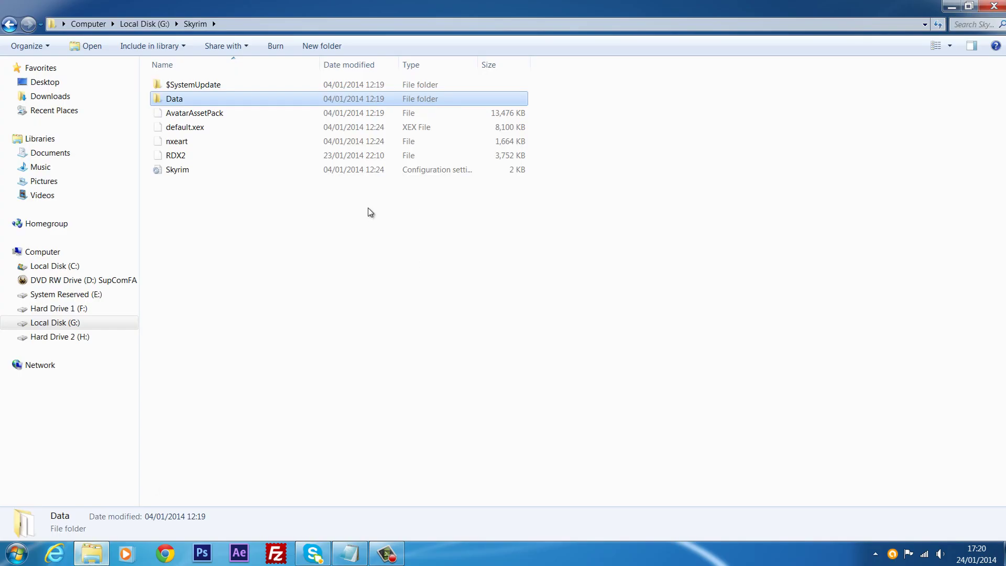
left_click_drag(165, 211, 712, 73)
left_click(539, 322)
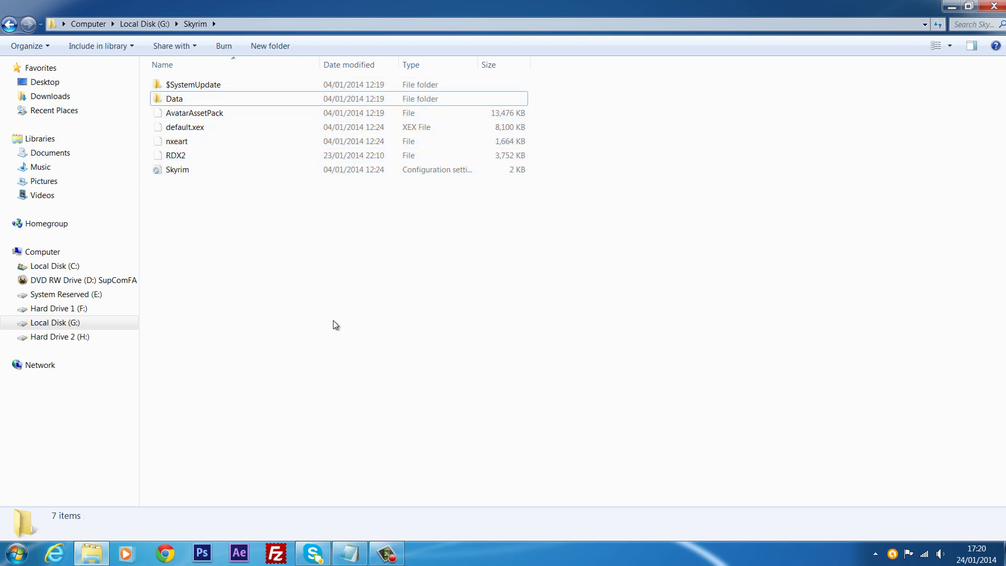
left_click_drag(182, 229, 593, 32)
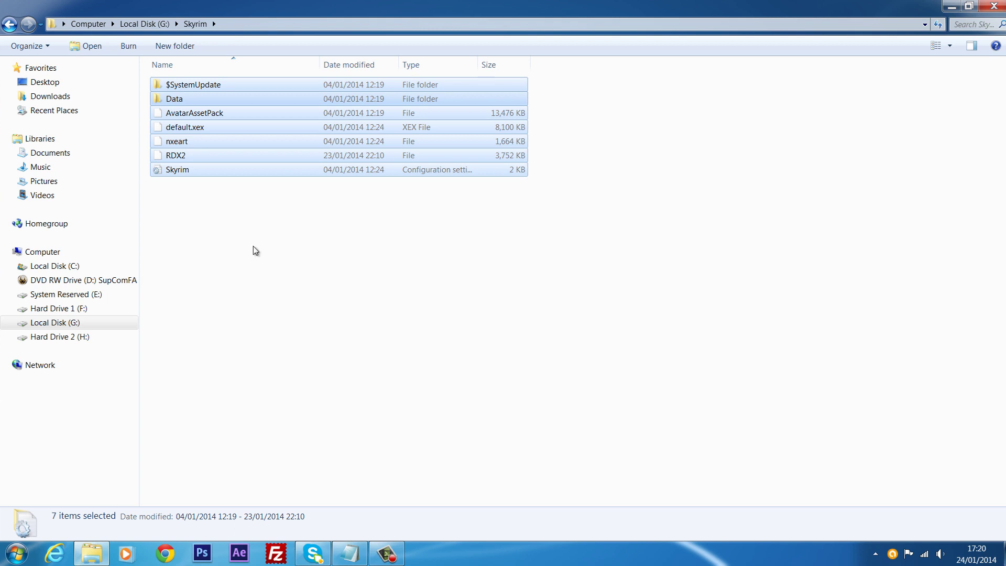
left_click_drag(253, 250, 451, 42)
left_click(201, 205)
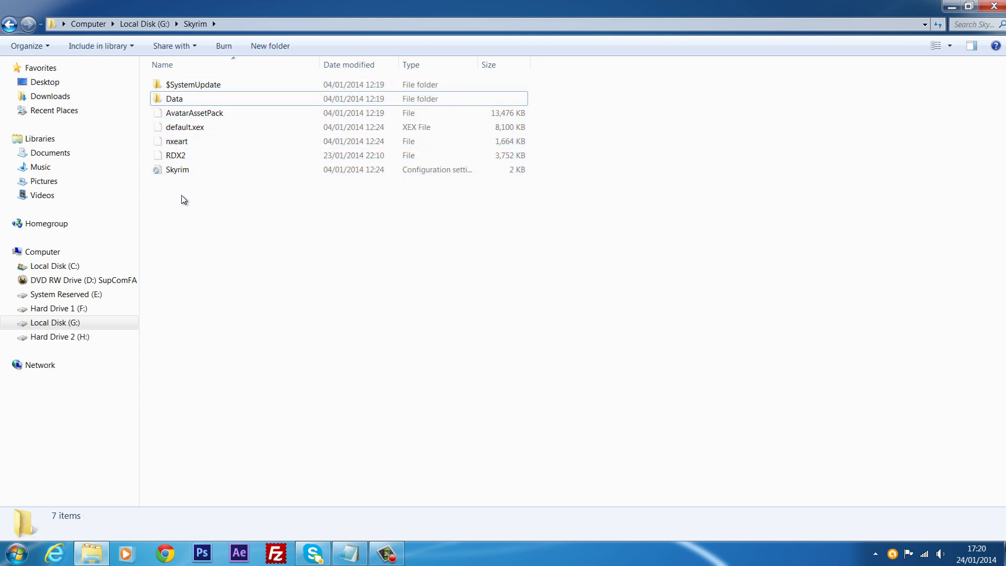
left_click_drag(187, 210, 369, 73)
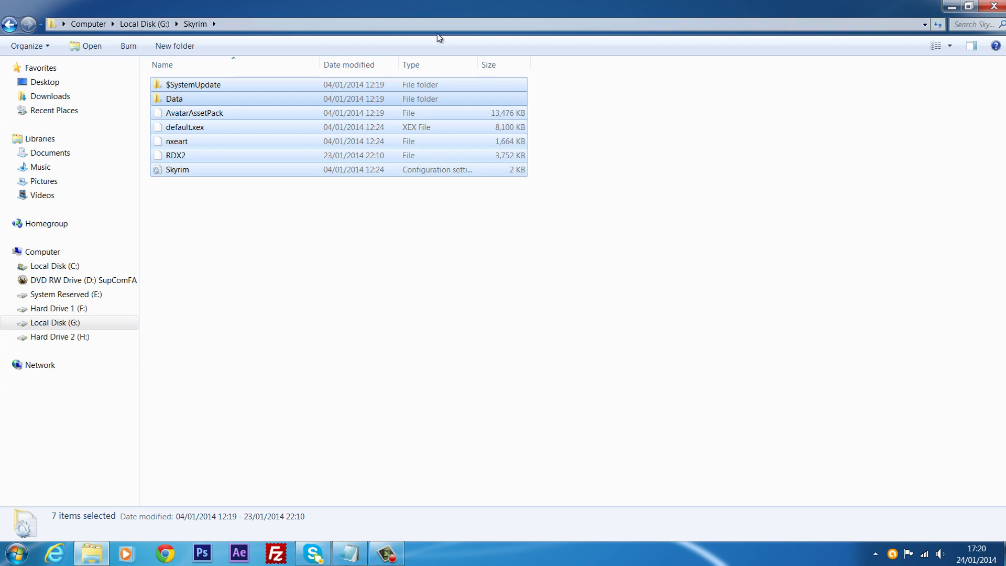
- Restore the Skyrim folder window from full screen and place it below the two desktop icons
left_click_drag(427, 7, 545, 161)
left_click_drag(441, 170, 397, 153)
left_click_drag(424, 347, 542, 230)
left_click_drag(394, 347, 555, 228)
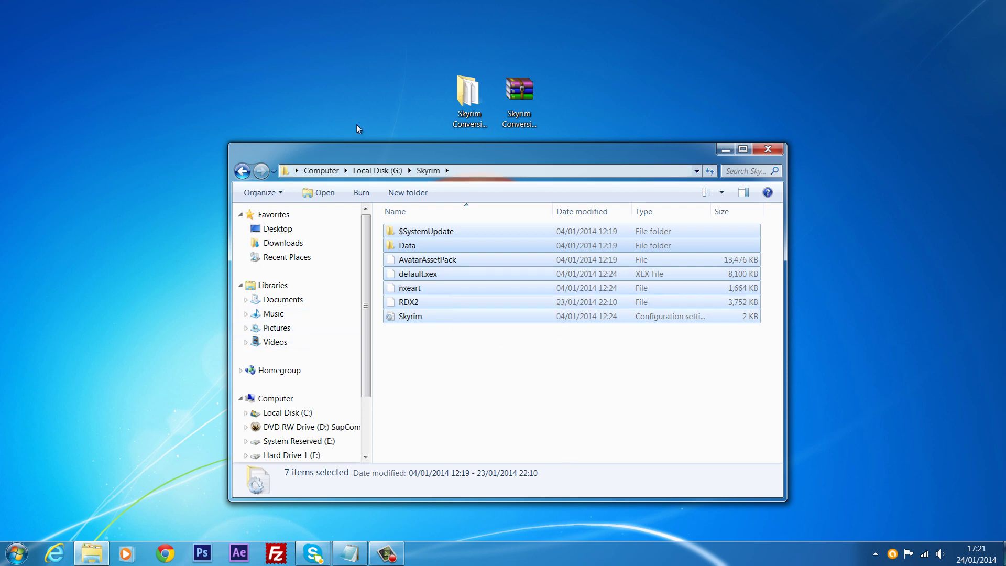
left_click_drag(378, 152, 383, 172)
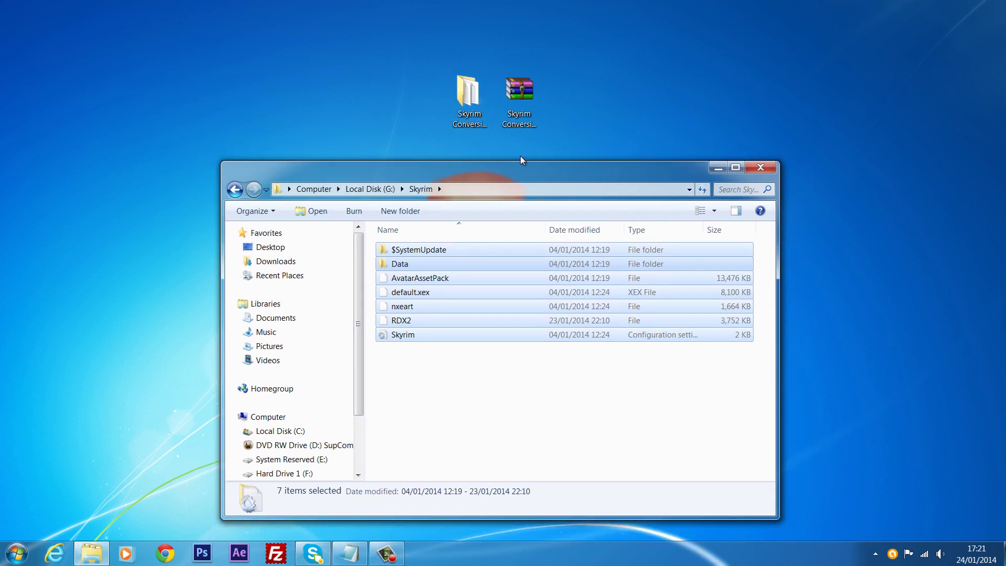
left_click_drag(520, 160, 511, 135)
left_click(488, 369)
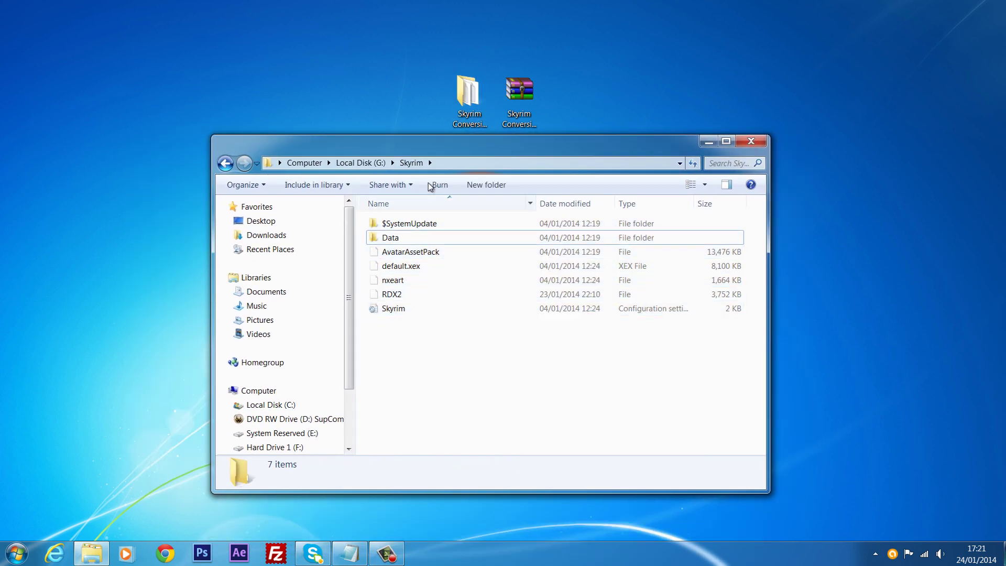
left_click_drag(420, 139, 469, 172)
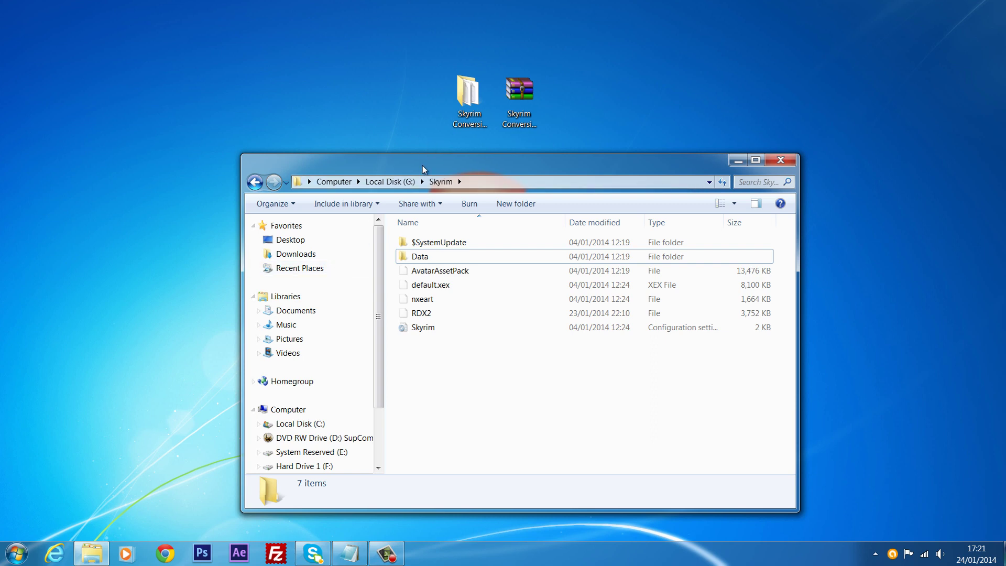
mouse_move(426, 168)
left_mouse_down()
mouse_move(380, 160)
mouse_move(381, 177)
mouse_move(395, 155)
mouse_move(407, 183)
mouse_move(411, 158)
left_mouse_up()
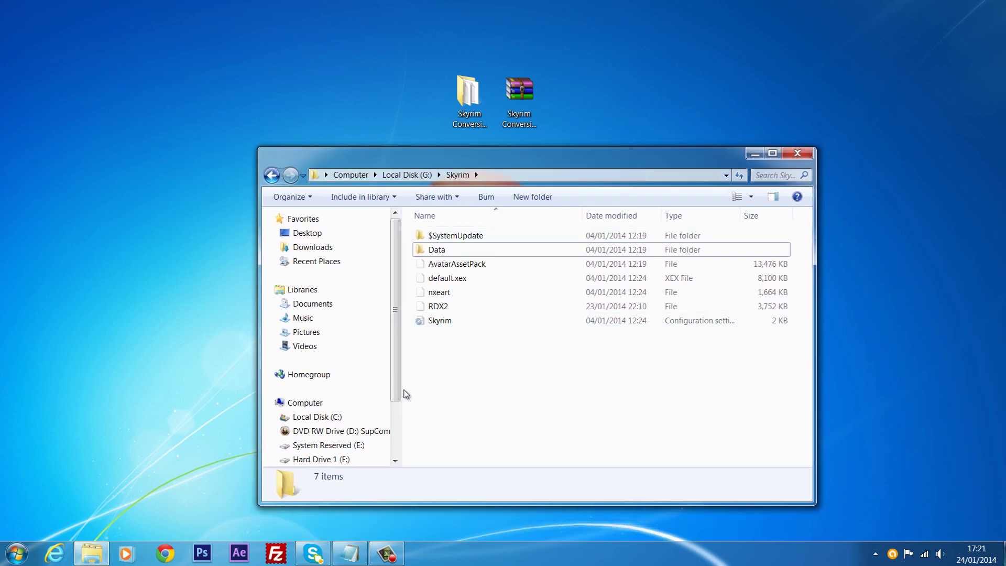
key("ctrl+a")
left_click(501, 400)
- Open the Data folder inside the Skyrim folder and keep its window clear of the desktop icons
left_click_drag(609, 155, 442, 158)
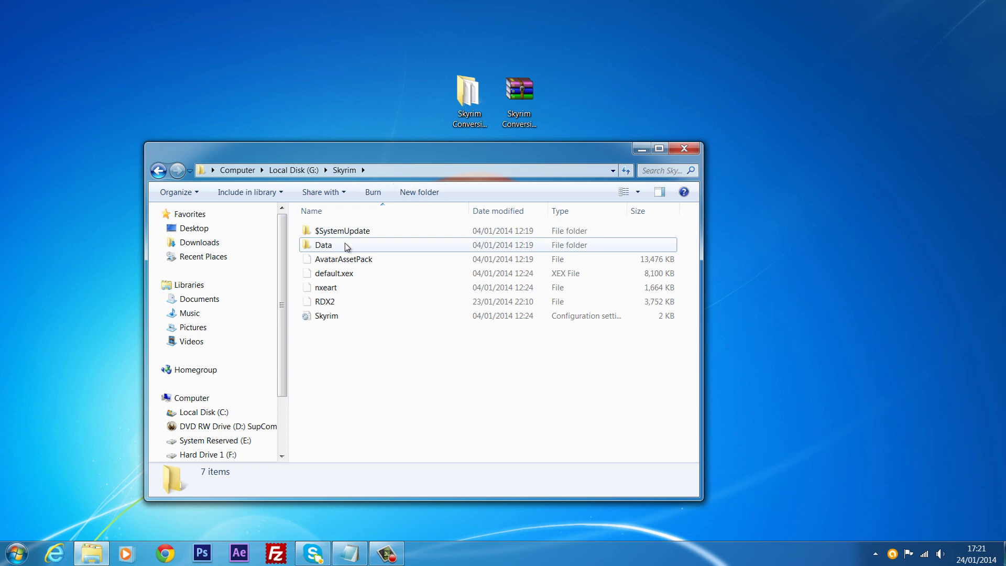
double_click(329, 248)
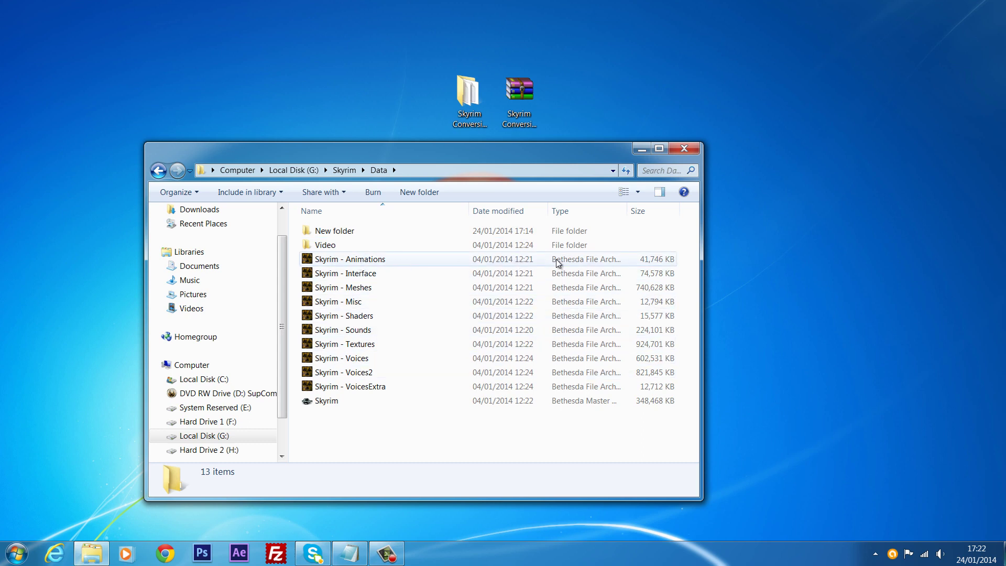
left_click_drag(463, 155, 531, 166)
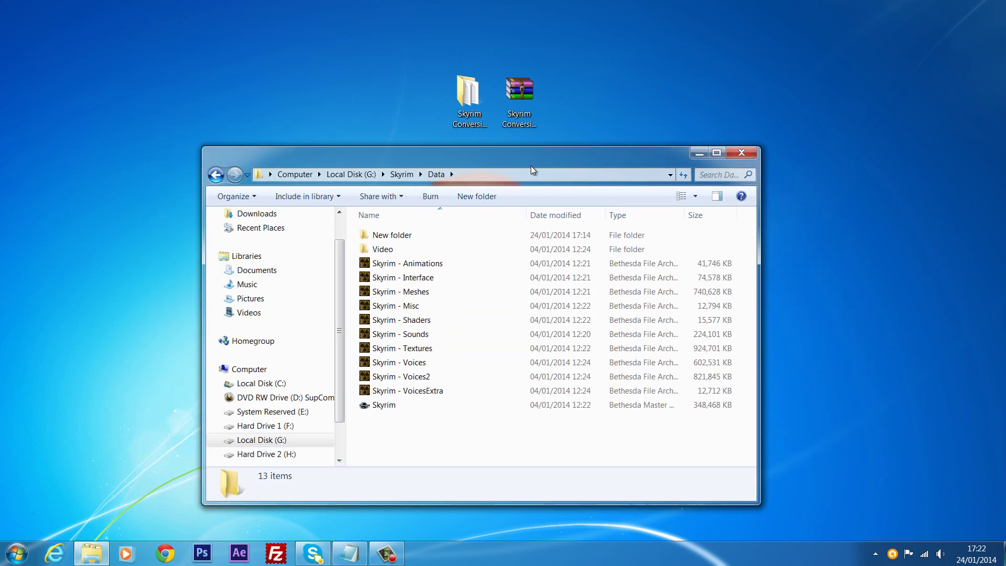
left_click_drag(417, 161, 447, 167)
- Open the extracted Skyrim Conversion Tools folder from the desktop
left_click(522, 94)
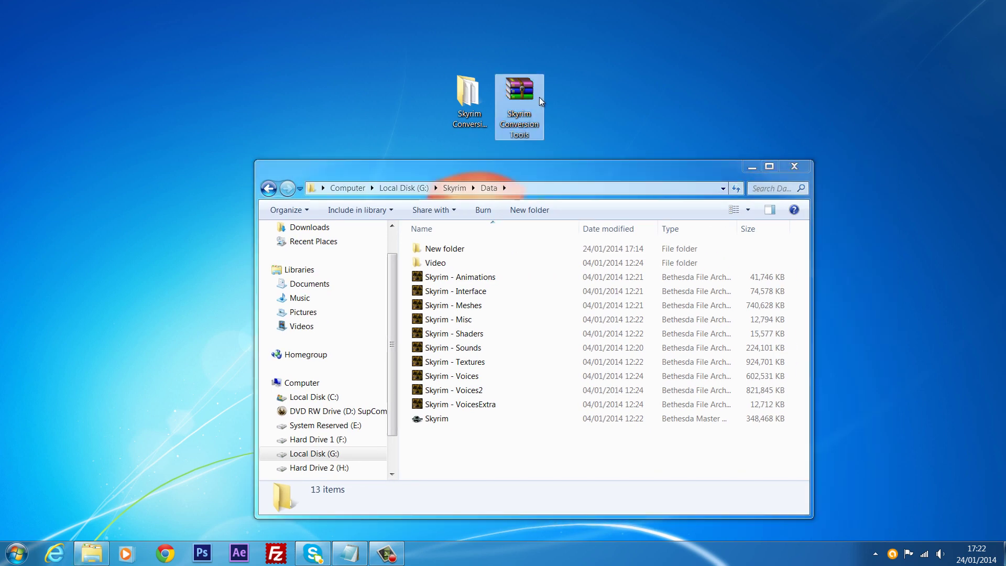
left_click_drag(575, 60, 496, 147)
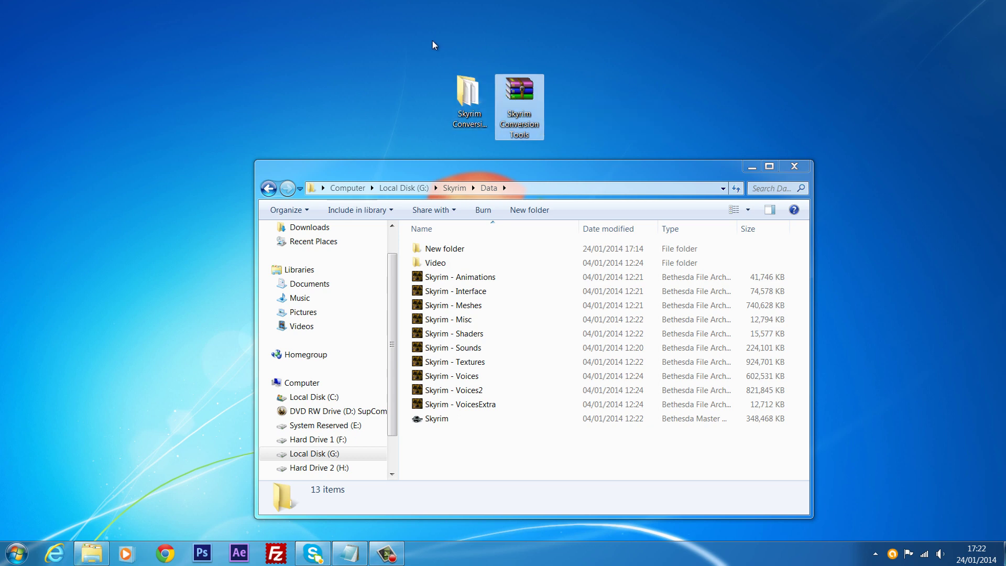
left_click_drag(432, 40, 472, 101)
double_click(471, 101)
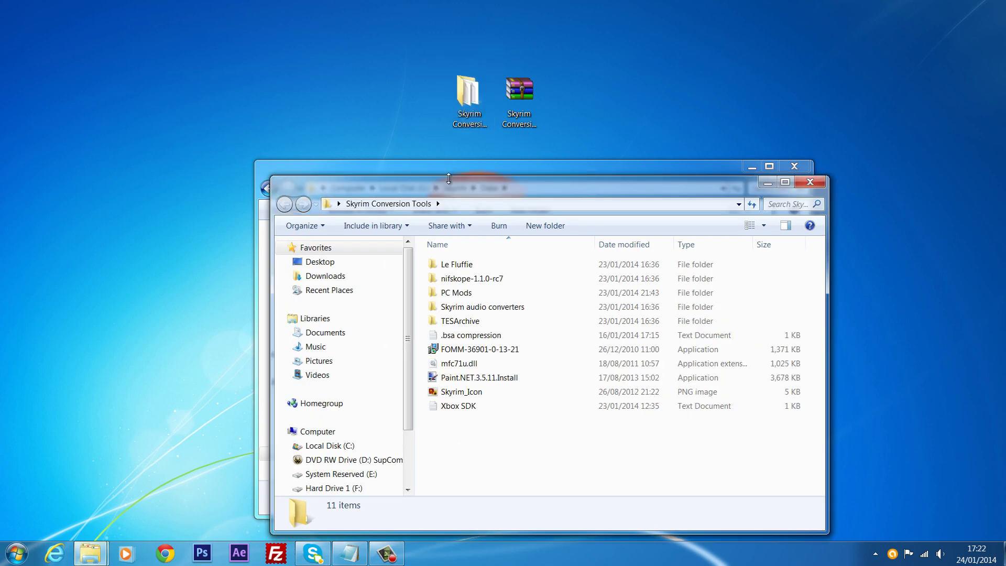
left_click(429, 289)
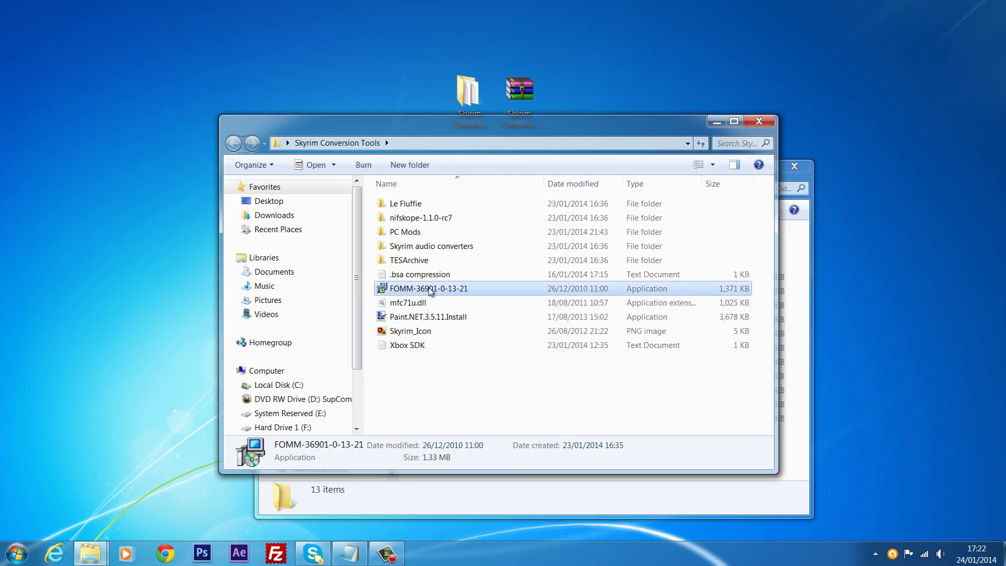
left_click(434, 318)
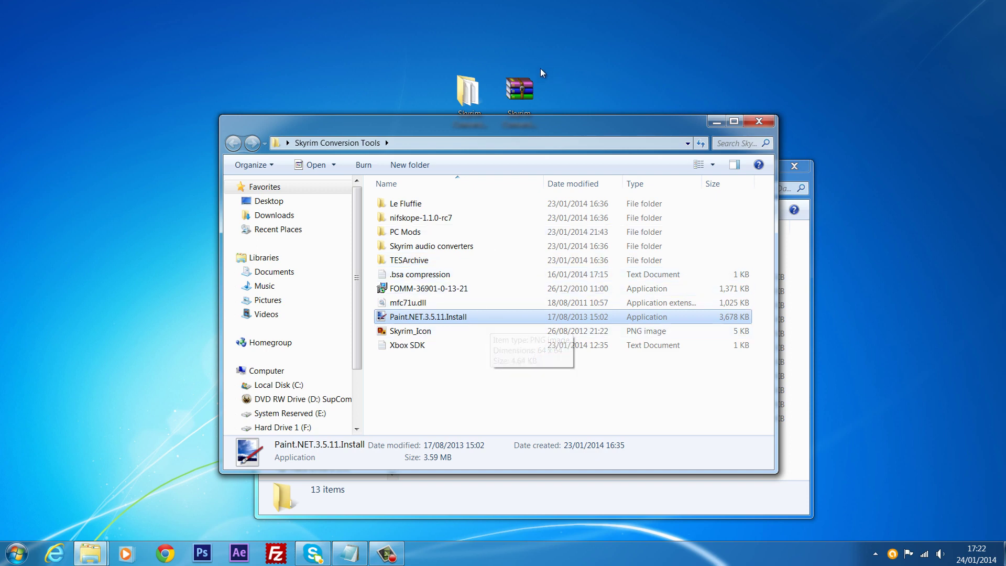
left_click_drag(535, 124, 624, 261)
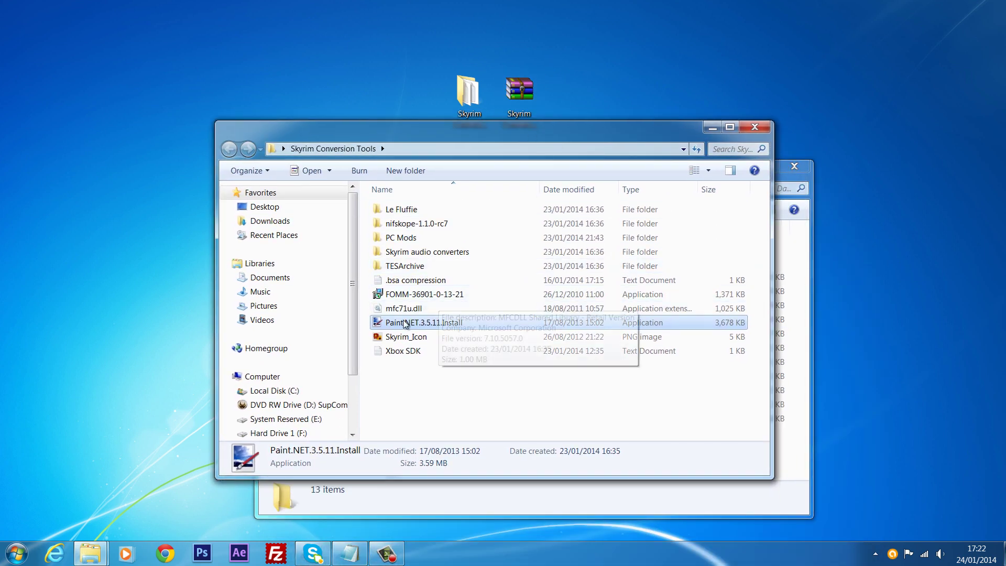
left_click(420, 295)
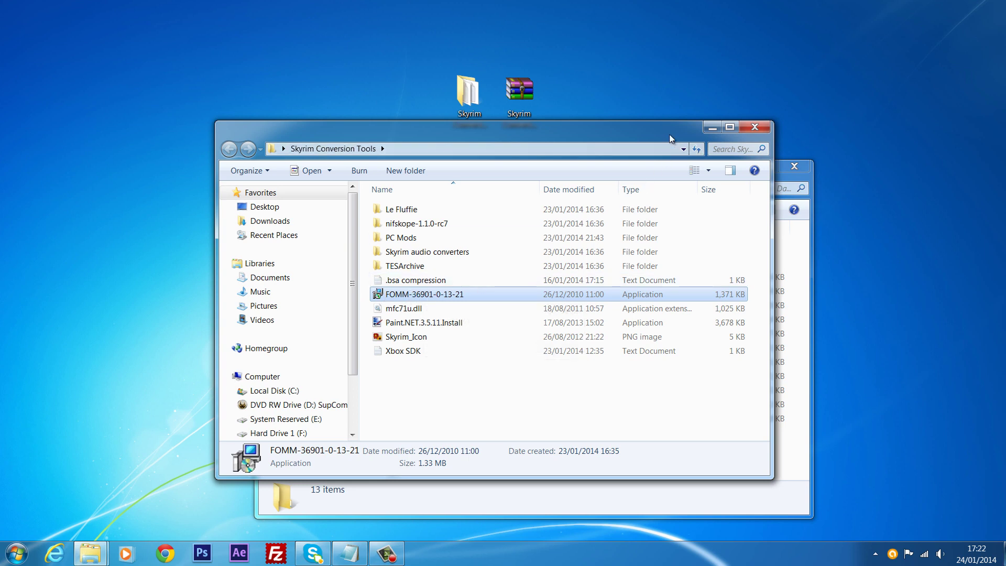
left_click_drag(672, 138, 664, 106)
left_click(721, 137)
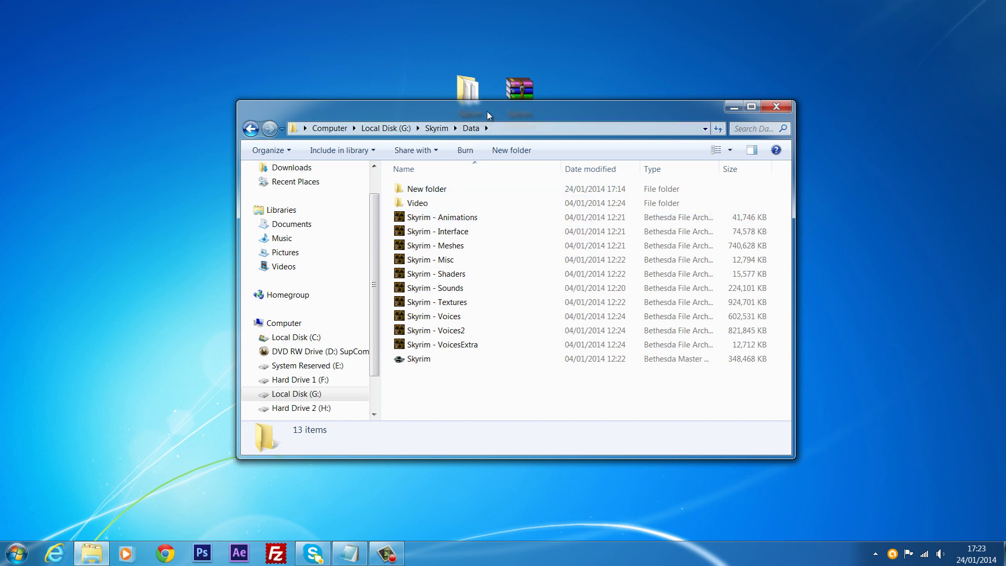
- Reopen the Skyrim Conversion Tools folder and arrange its window beside a narrowed Data folder window
left_click_drag(487, 112, 468, 119)
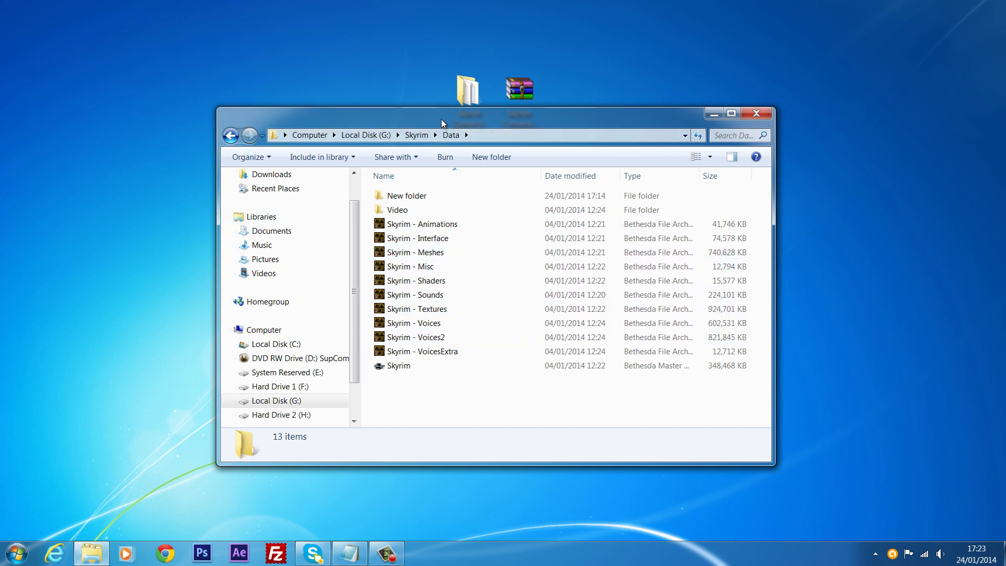
mouse_move(405, 113)
left_mouse_down()
mouse_move(469, 142)
mouse_move(413, 125)
left_mouse_up()
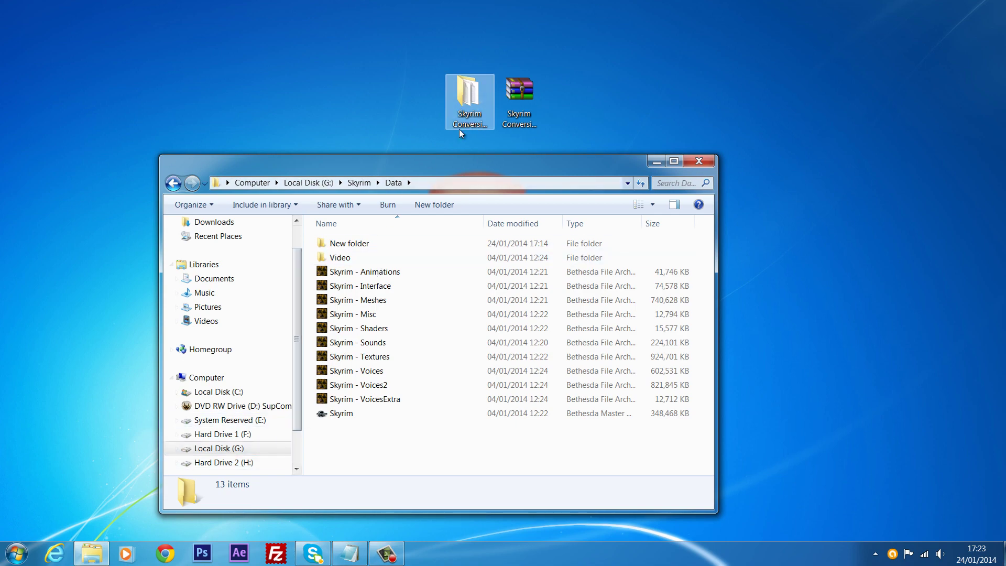
double_click(475, 118)
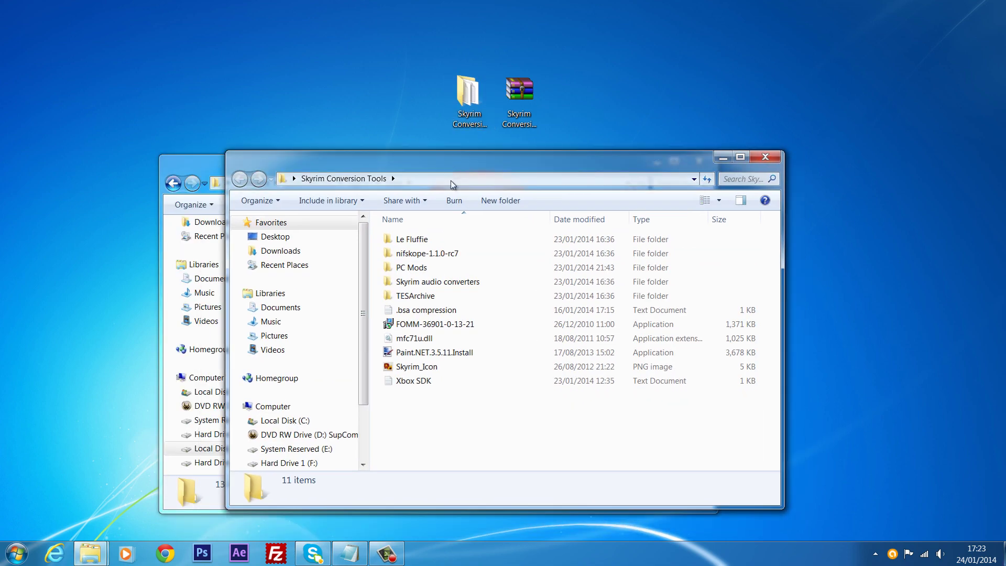
key("super+Right")
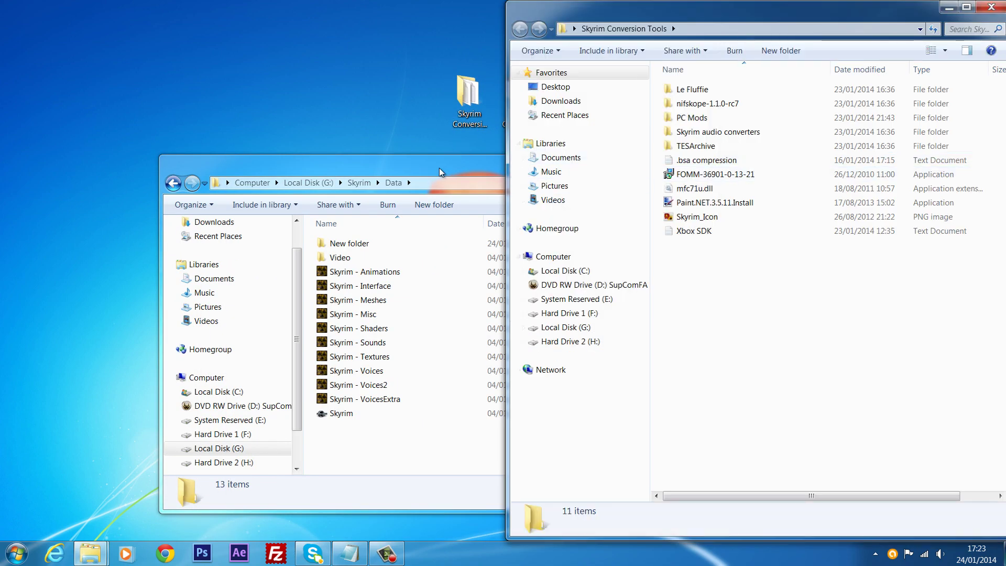
left_click_drag(439, 167, 233, 114)
left_click_drag(278, 144, 363, 191)
left_click_drag(495, 256, 444, 246)
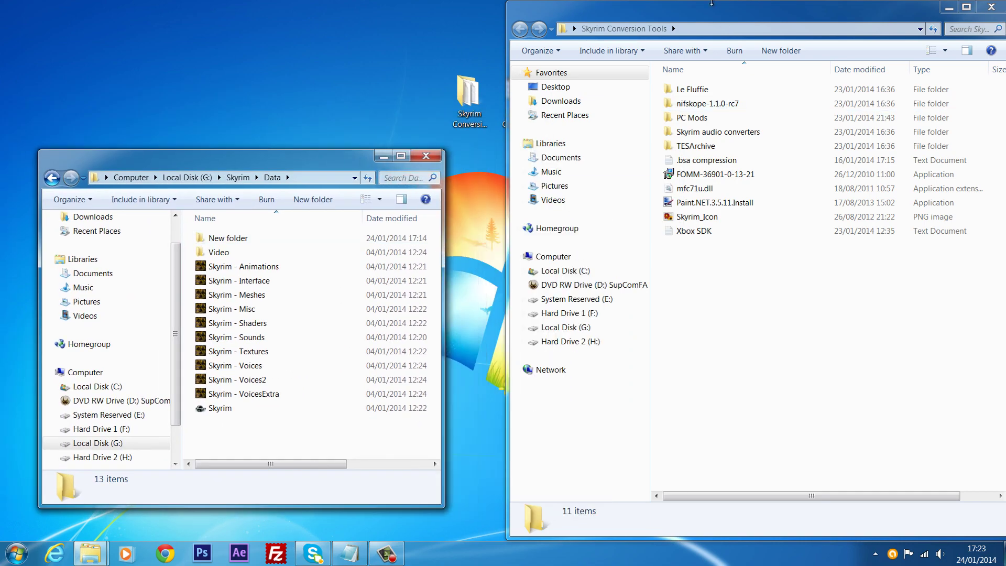
left_click_drag(712, 3, 658, 162)
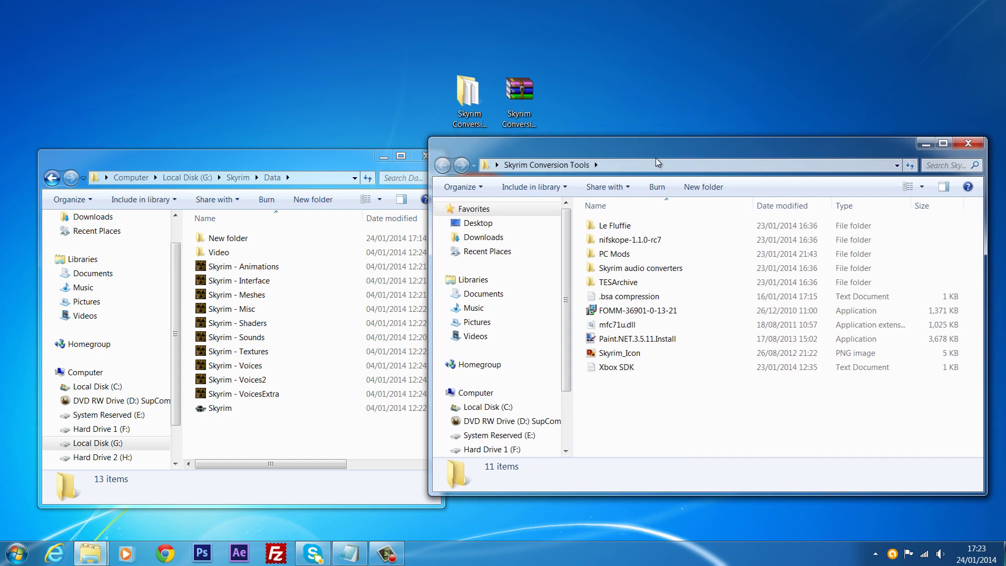
- Open the PC Mods folder, inspect the textures folder of the Enhanced Night mod, and return to the mod list
double_click(634, 255)
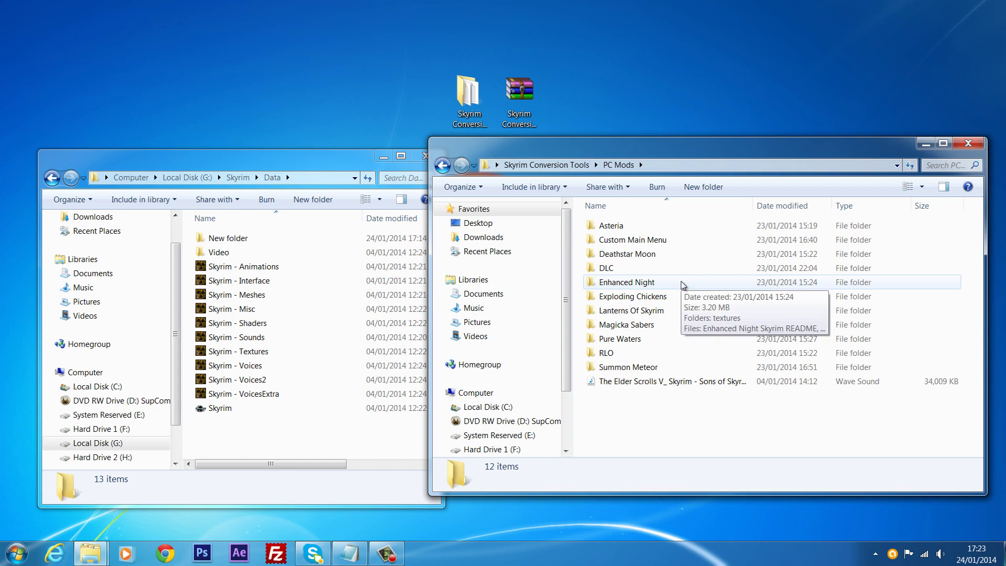
left_click(683, 286)
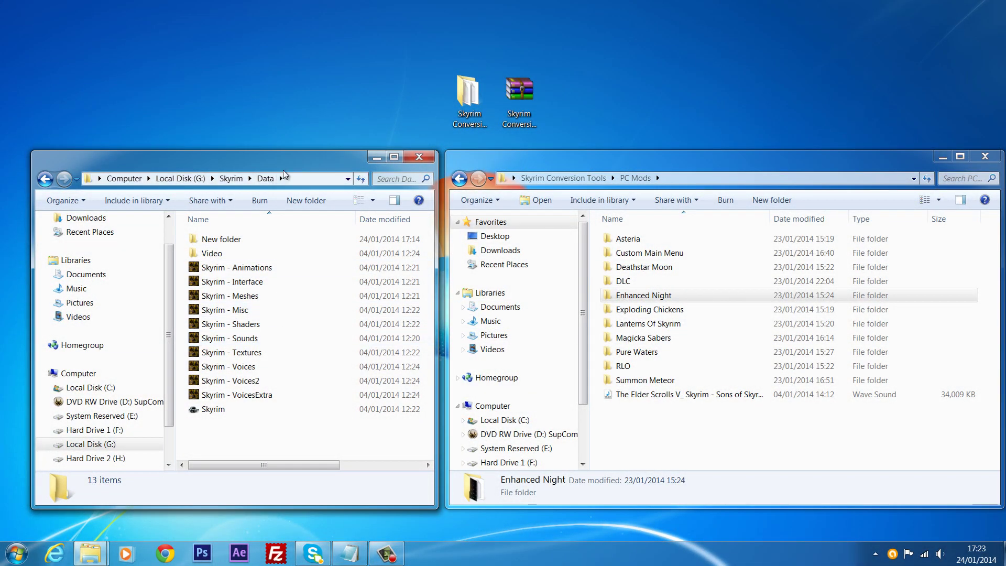
double_click(661, 297)
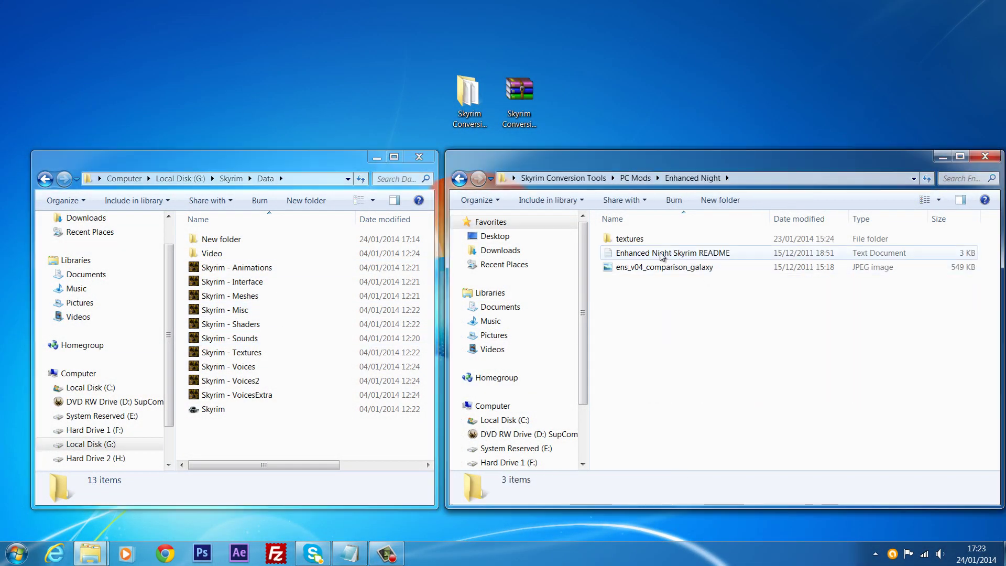
left_click(643, 243)
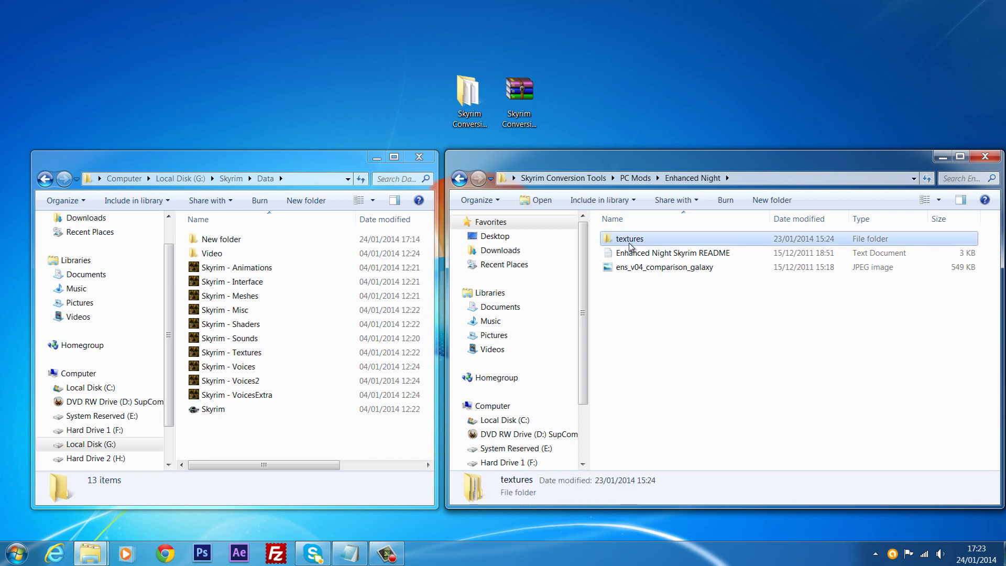
left_click(460, 178)
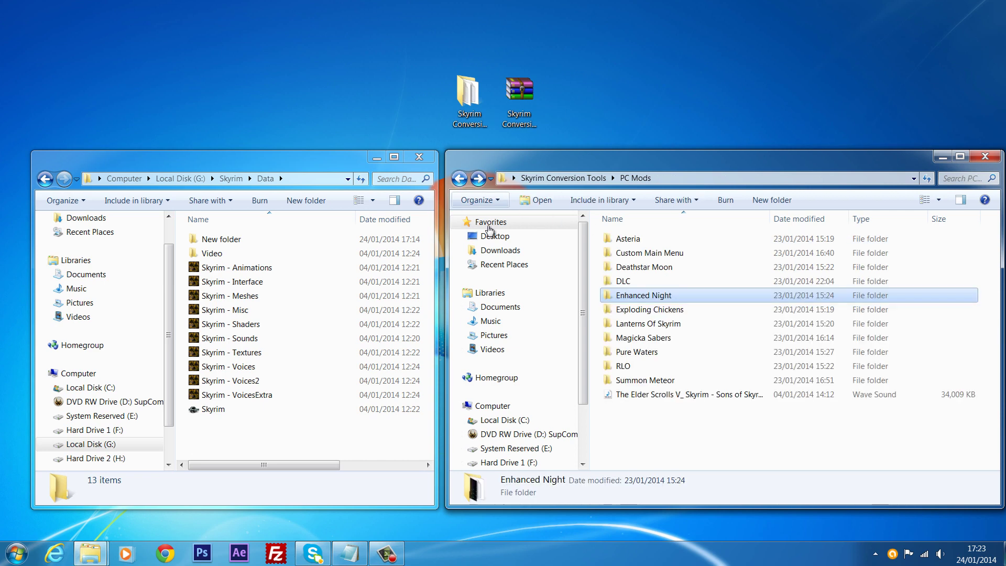
- Open the Deathstar Moon mod folder and select its textures folder
double_click(631, 272)
left_click_drag(622, 258, 768, 236)
left_click_drag(608, 265, 689, 244)
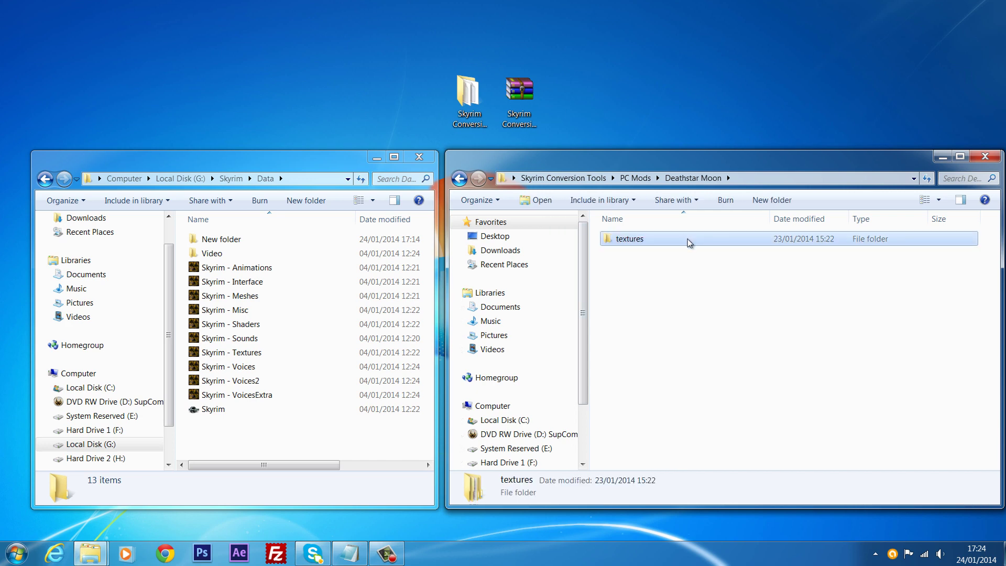
- Inspect the DDS files in the sky subfolder of Deathstar Moon's textures folder, and go back to the textures folder
double_click(636, 240)
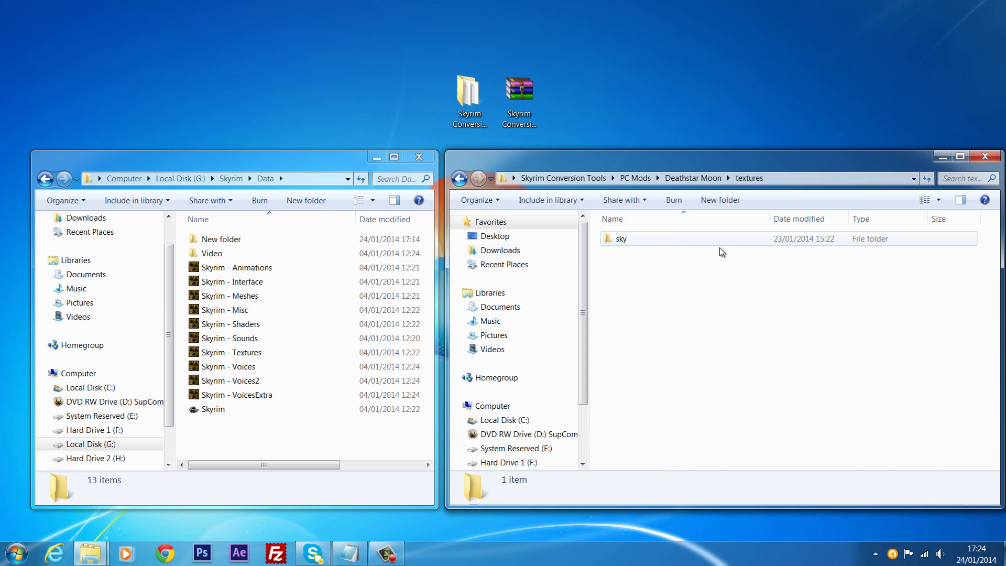
double_click(649, 243)
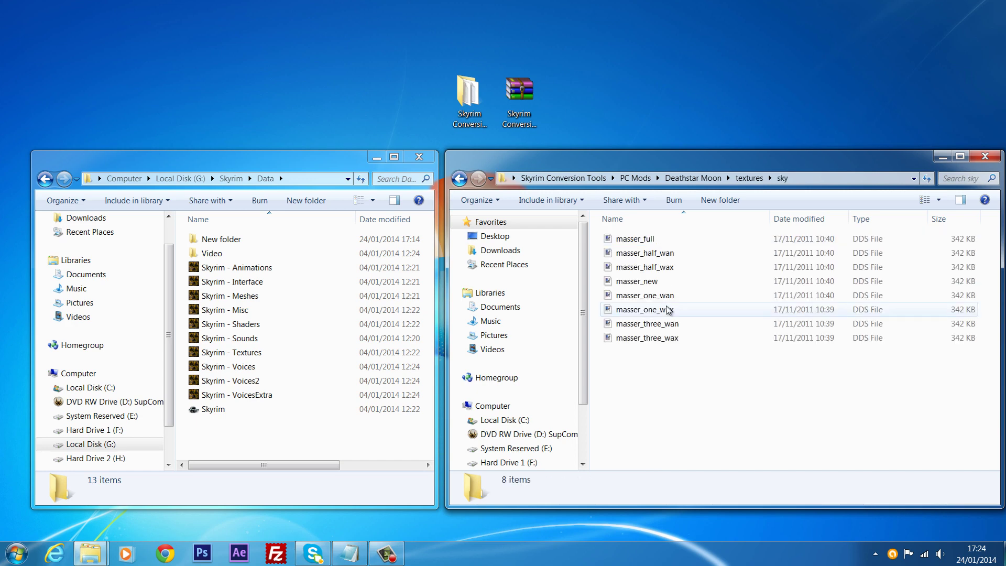
left_click(459, 178)
- Widen the Data folder window and open the Skyrim - Textures archive in BSA Browser, with Fallout 3 as the managed game
left_click_drag(297, 169, 329, 169)
left_click_drag(494, 278, 627, 283)
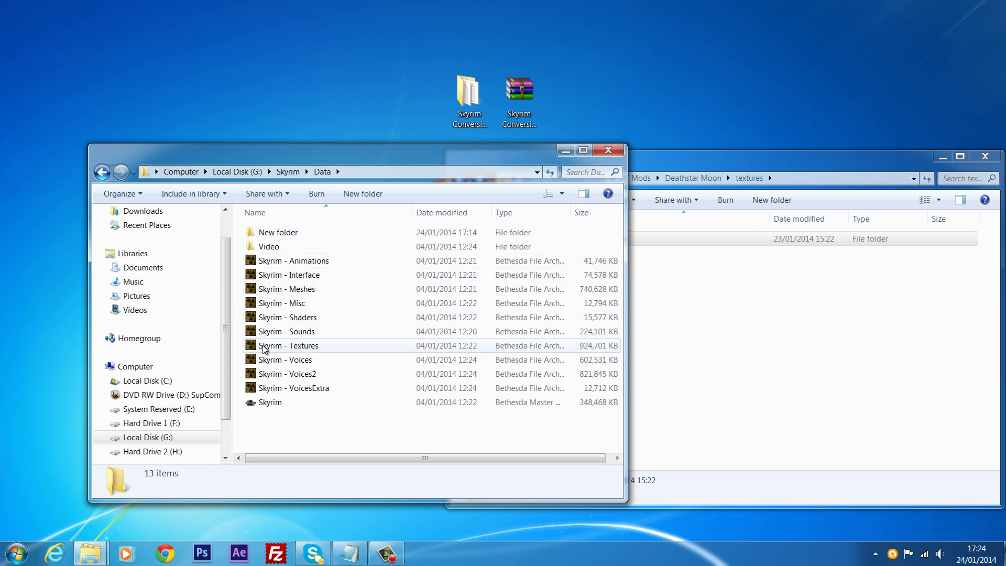
left_click(279, 347)
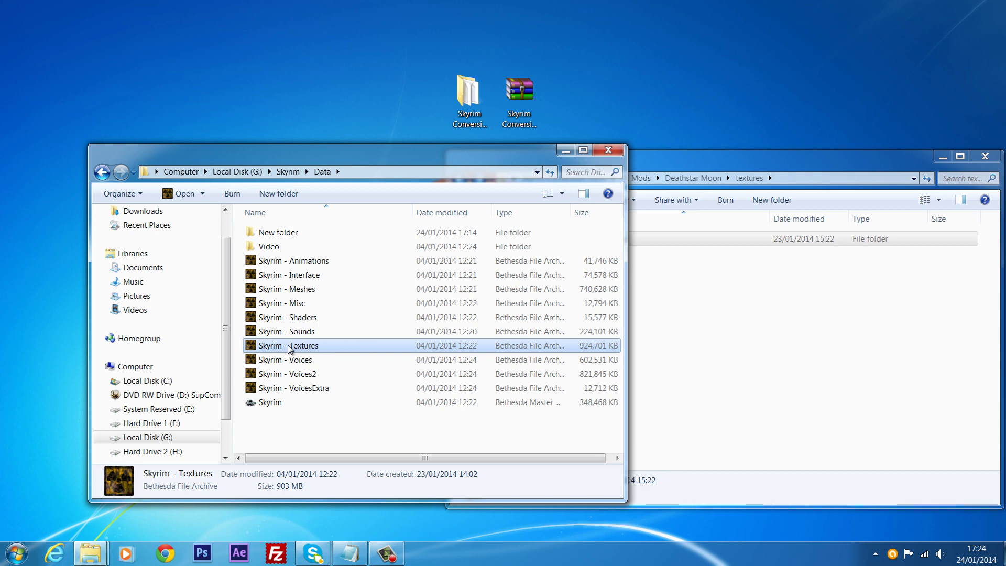
double_click(305, 347)
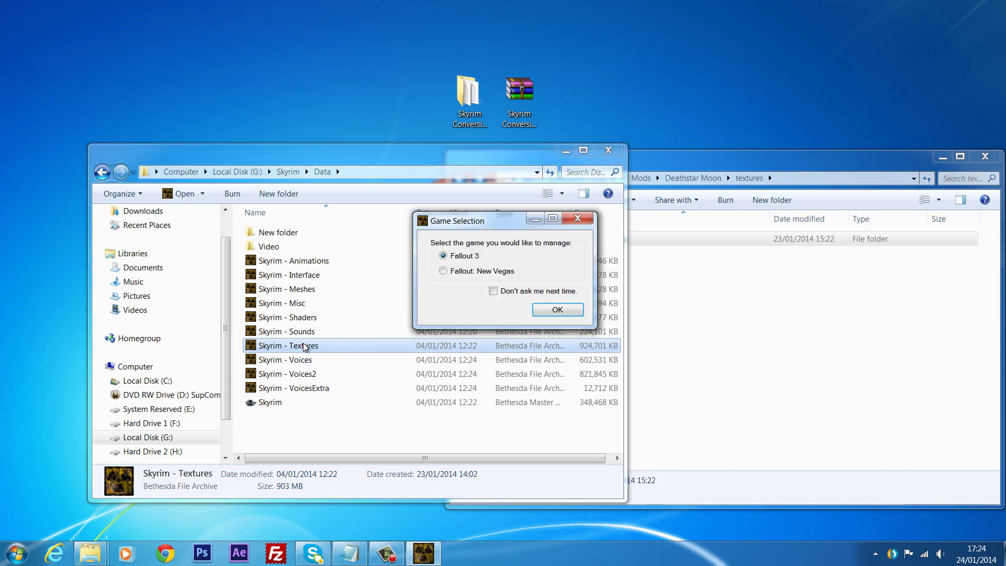
left_click_drag(502, 222, 432, 230)
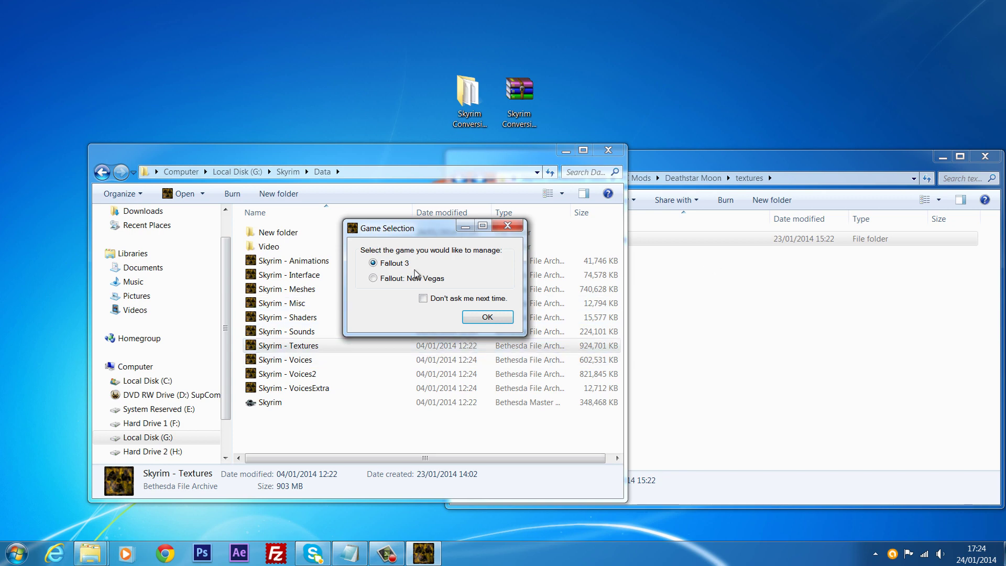
left_click(487, 316)
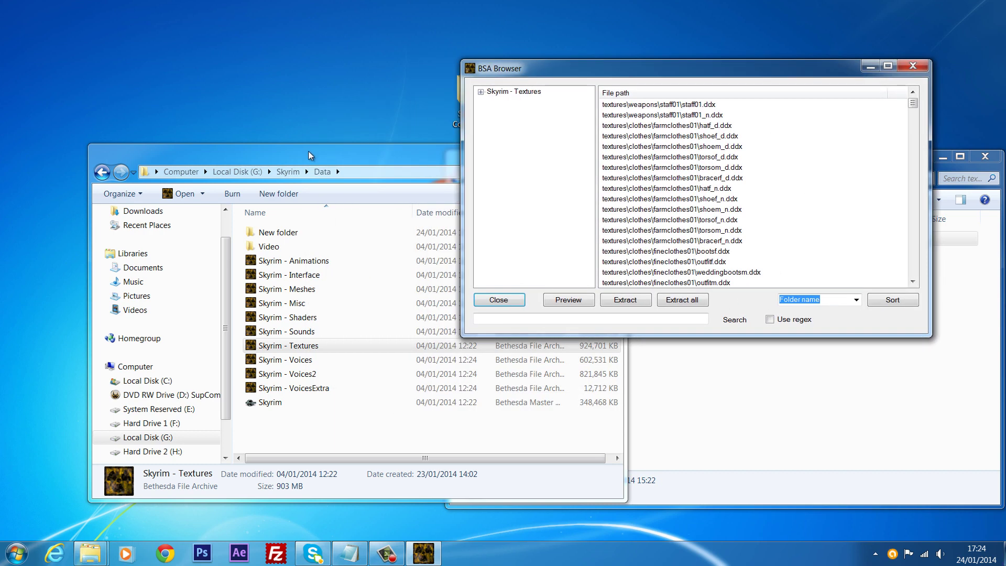
- Bring the Data folder forward, look at the file options for the Skyrim - Animations archive, and dismiss them
mouse_move(311, 155)
left_mouse_down()
mouse_move(303, 159)
mouse_move(319, 147)
left_mouse_up()
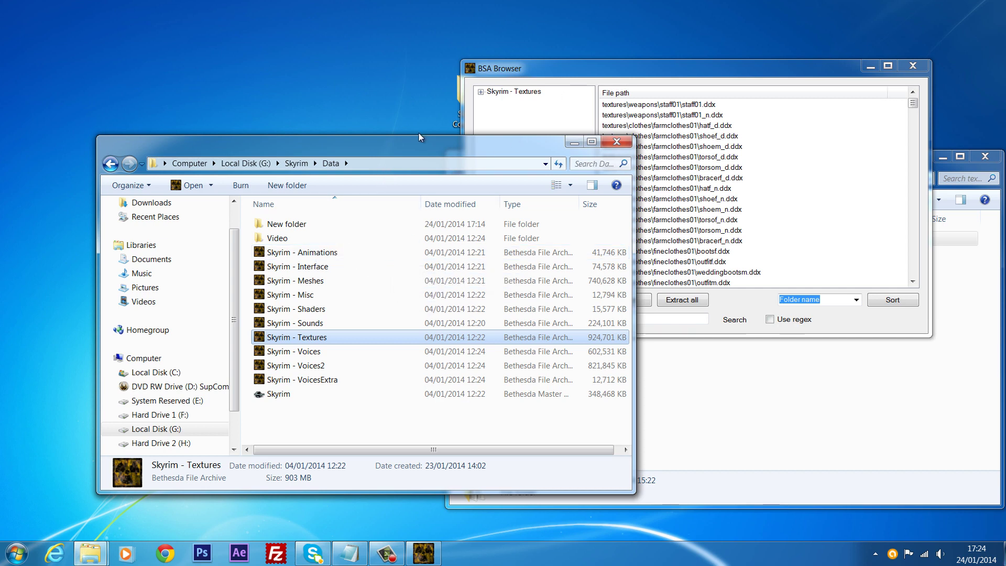
right_click(312, 255)
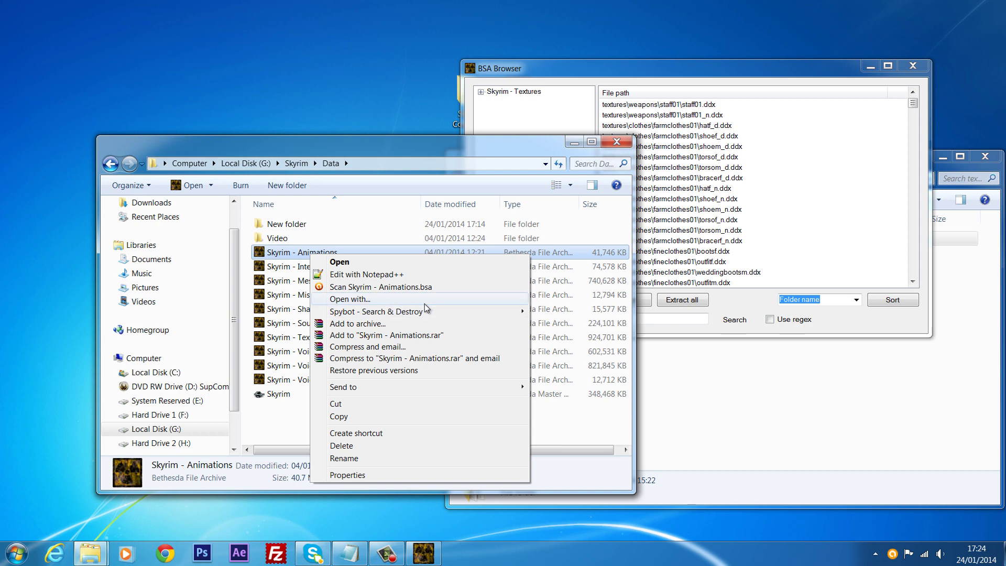
left_click(475, 146)
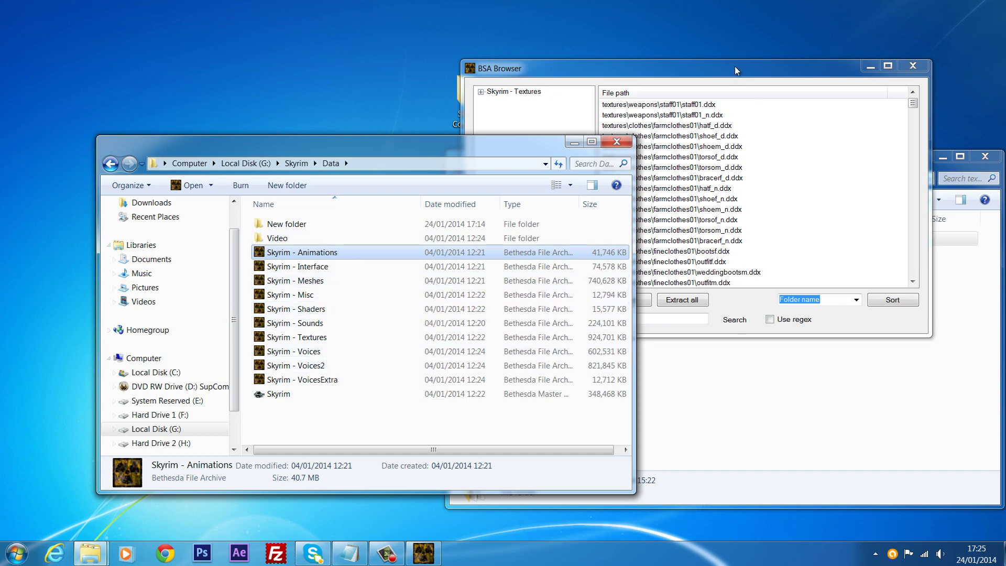
- Start extracting all files of the Skyrim - Textures archive and locate the Skyrim Data folder on drive G as the destination
left_click_drag(737, 70, 576, 146)
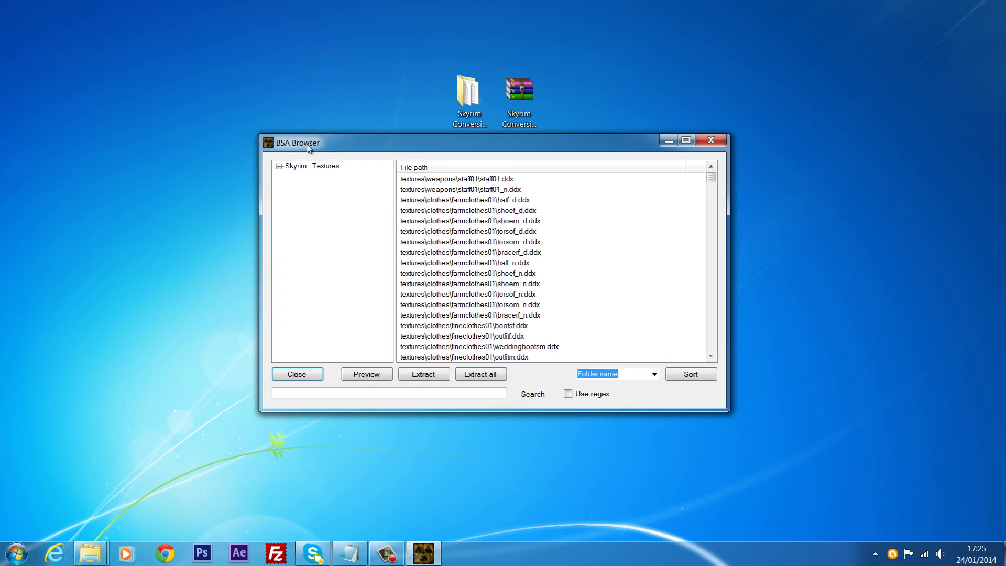
left_click(487, 375)
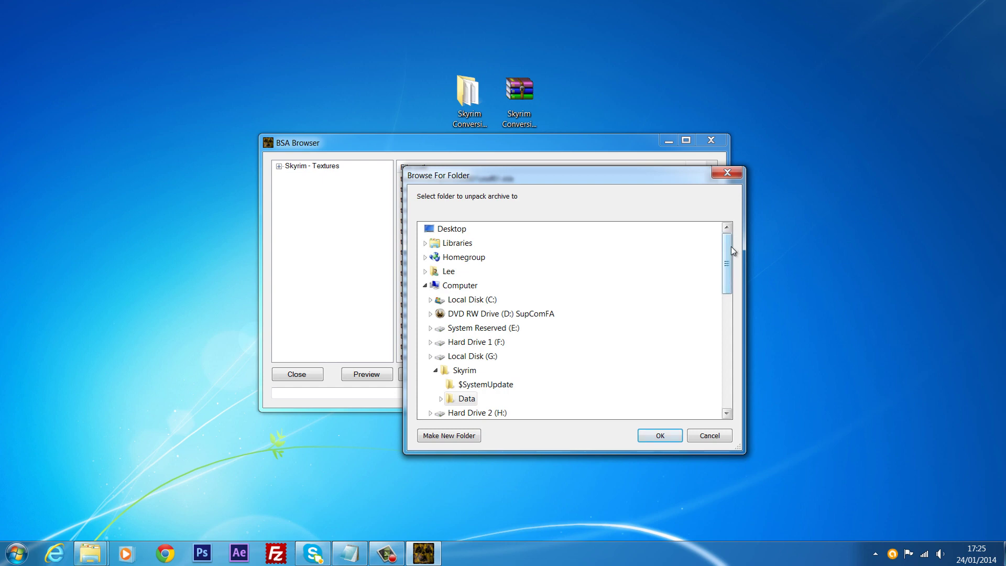
left_click_drag(732, 248, 728, 266)
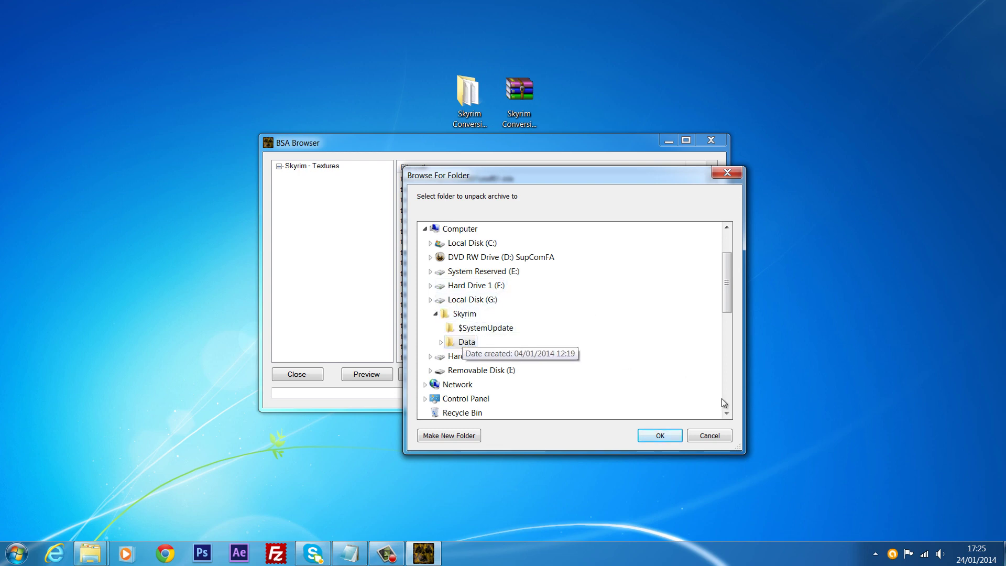
left_click_drag(545, 180, 512, 173)
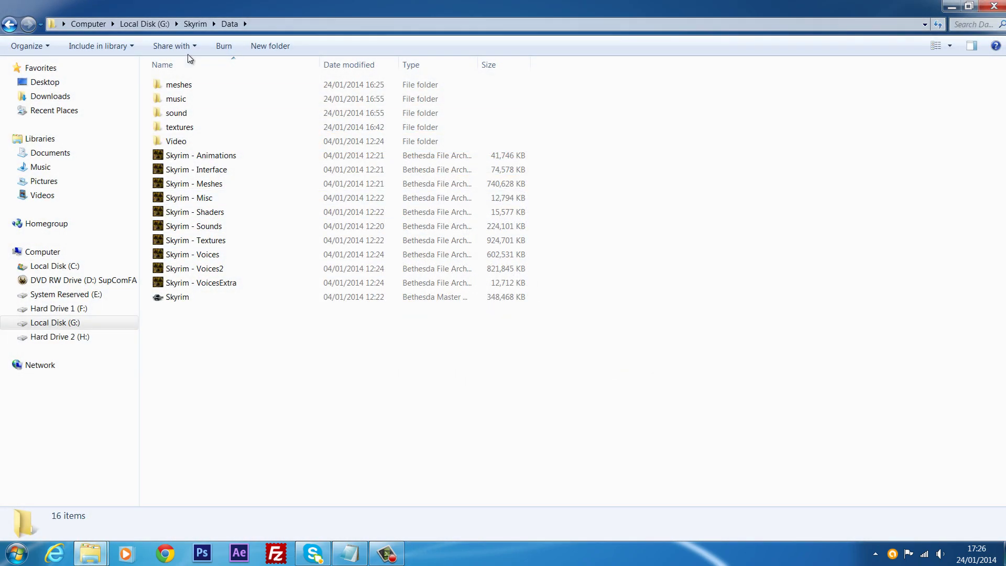
- Point out the extracted textures, meshes, music and sound folders and the Skyrim - Sounds archive in the Data folder
left_click(197, 128)
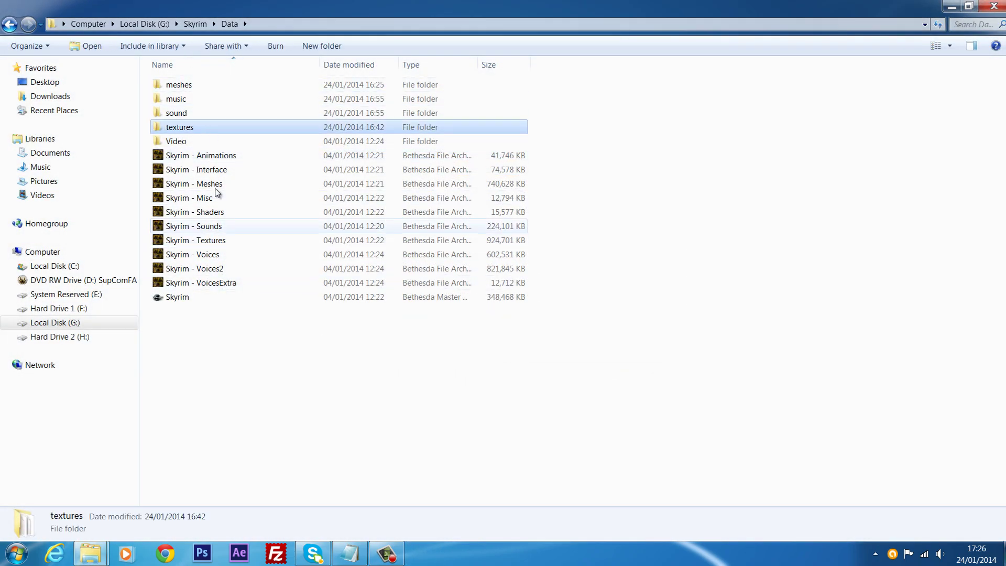
left_click(191, 89)
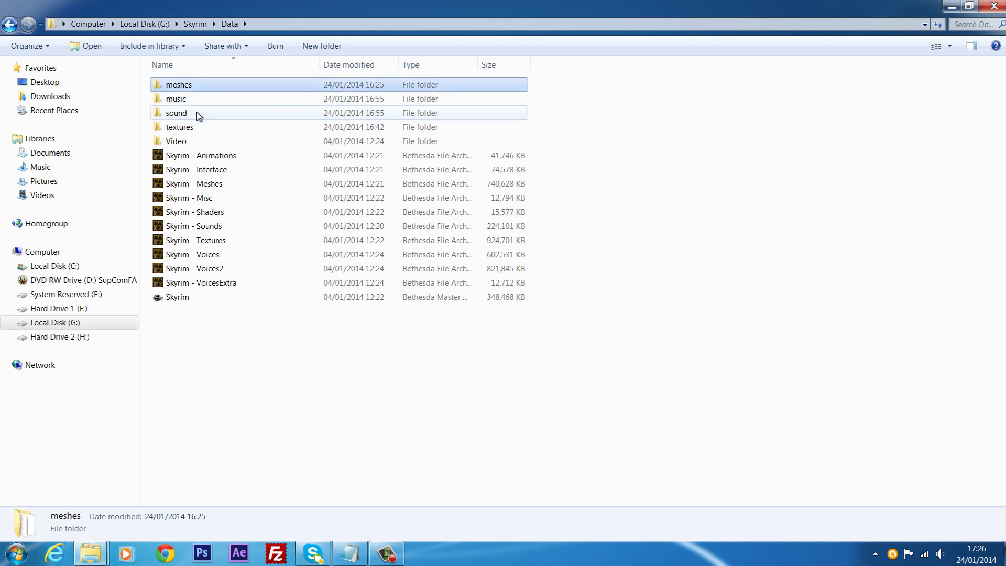
left_click(200, 229)
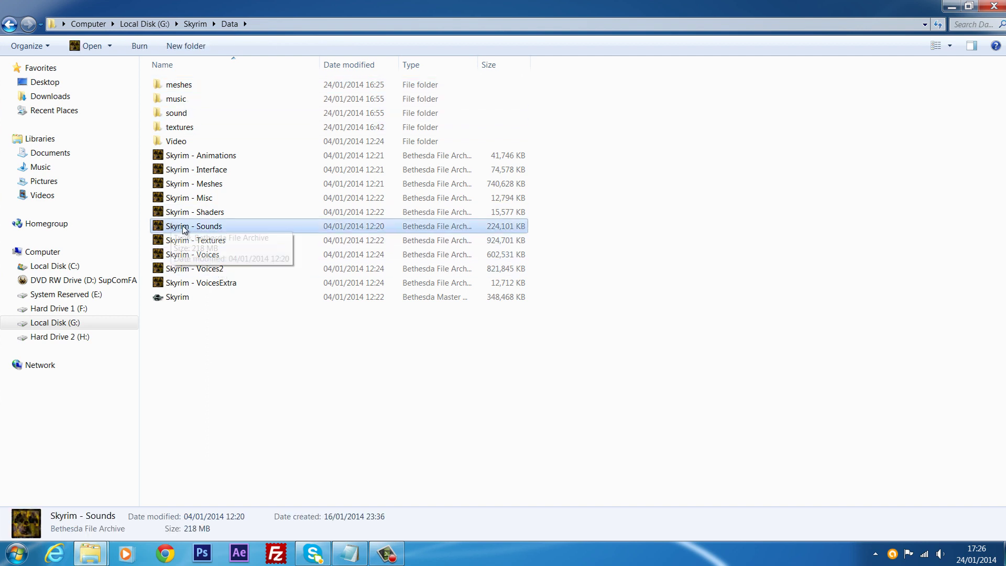
left_click(182, 100)
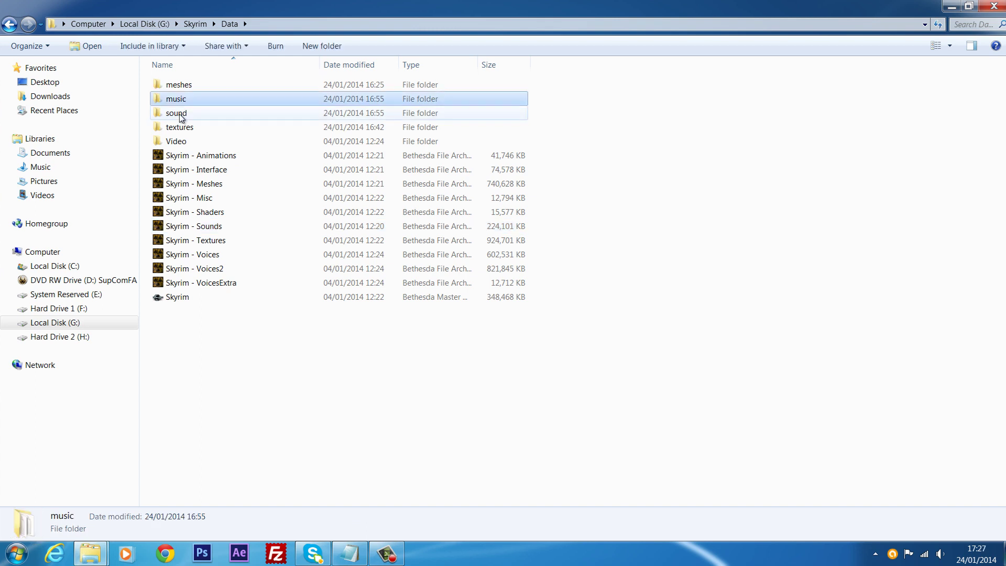
left_click(181, 114)
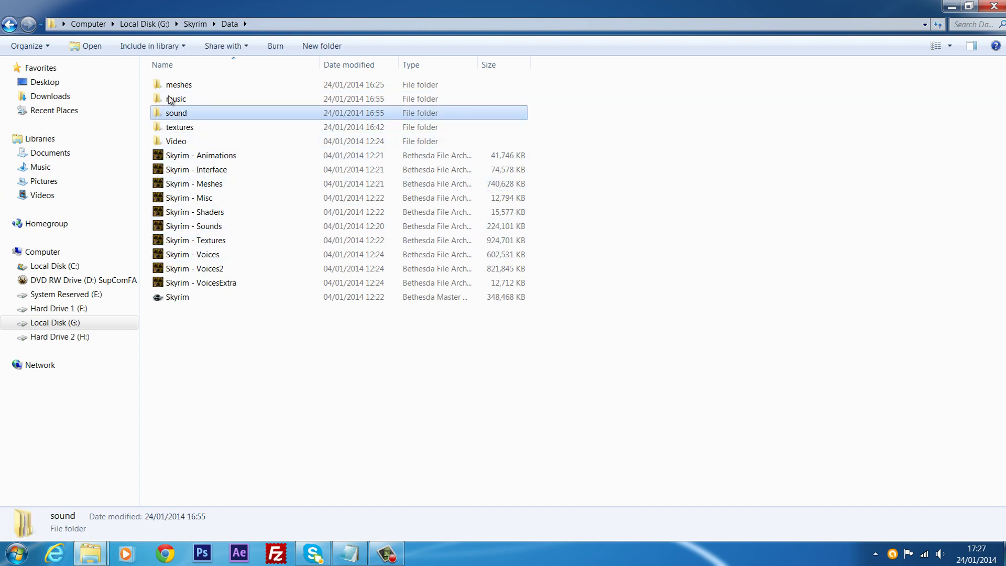
left_click(189, 130)
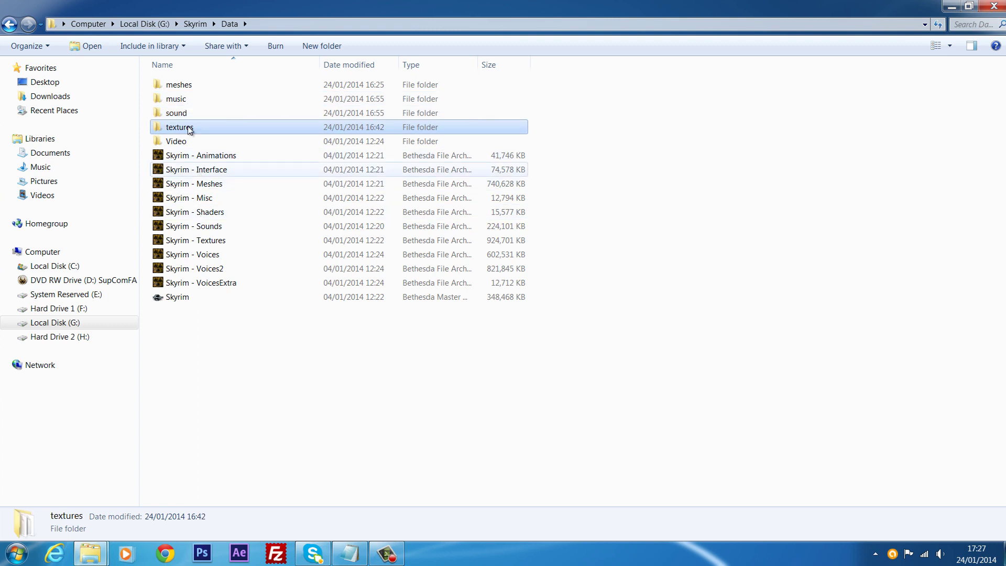
left_click(192, 87)
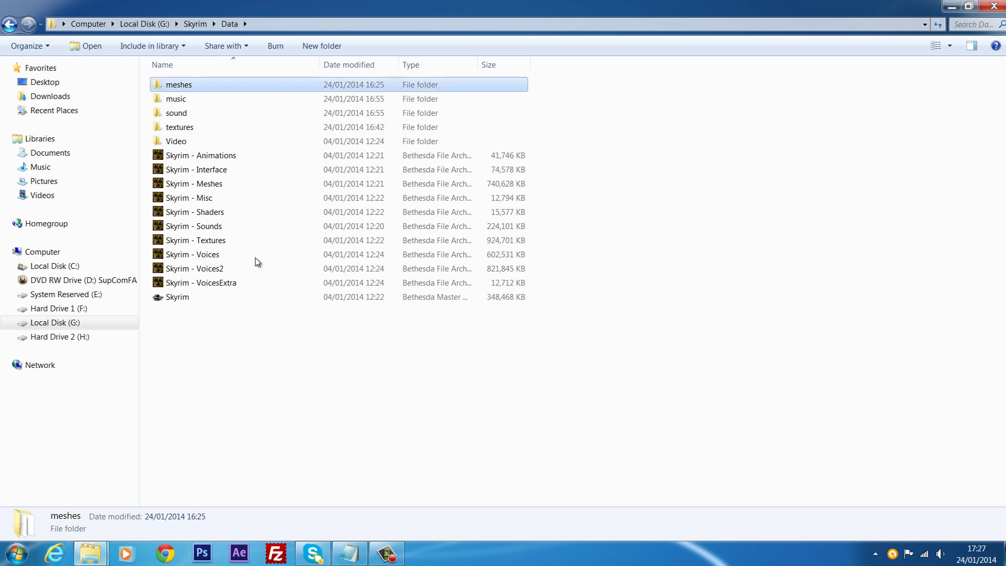
- Highlight the meshes, music, sound, textures and Video folders together, and clear the selection
left_click_drag(178, 353, 731, 18)
left_click(359, 440)
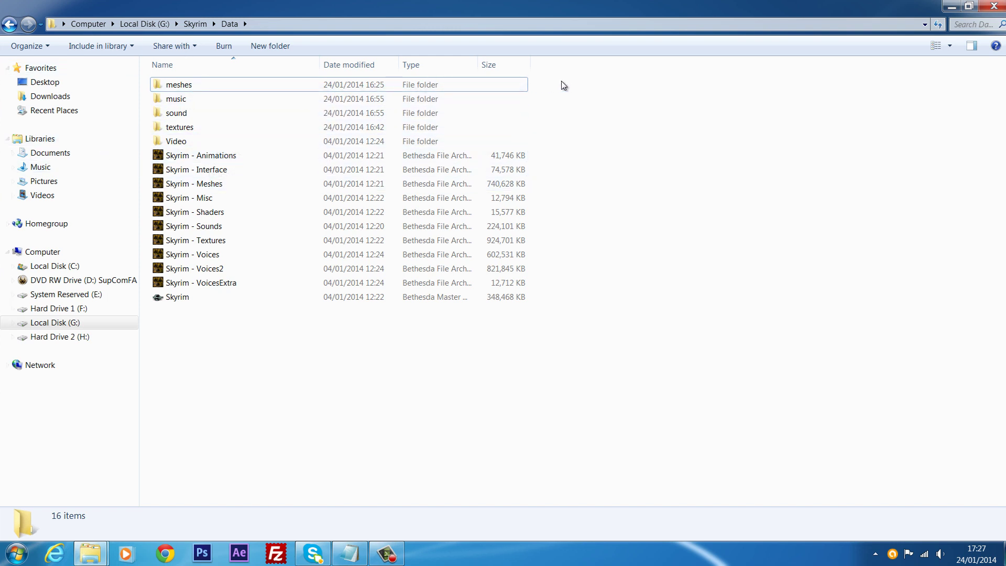
left_click_drag(565, 81, 221, 146)
left_click_drag(212, 142, 214, 140)
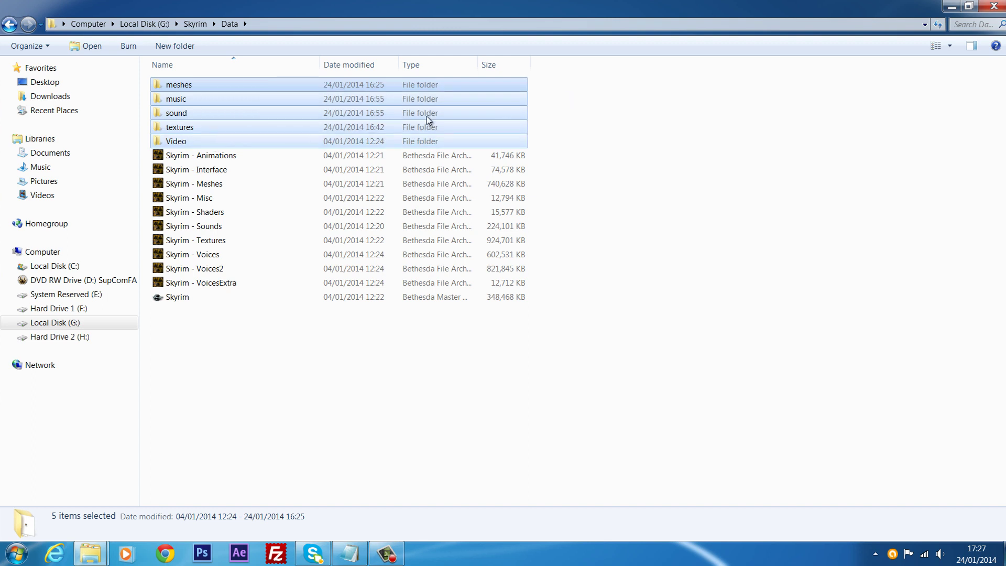
left_click(396, 468)
- Open the Data folder's textures folder, and browse the mods window to the Enhanced Night mod's textures\sky folder
double_click(181, 128)
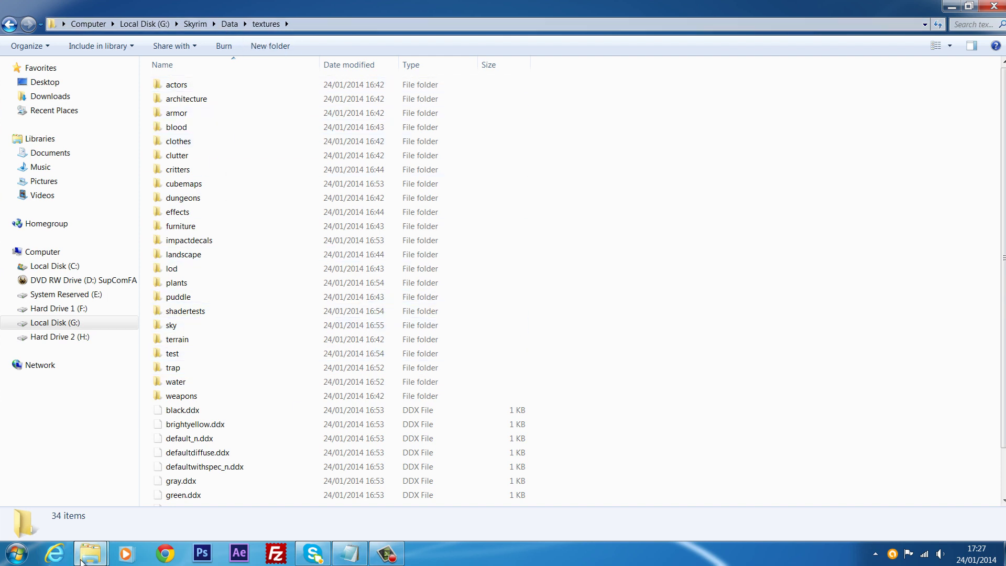
mouse_move(81, 560)
left_click(78, 479)
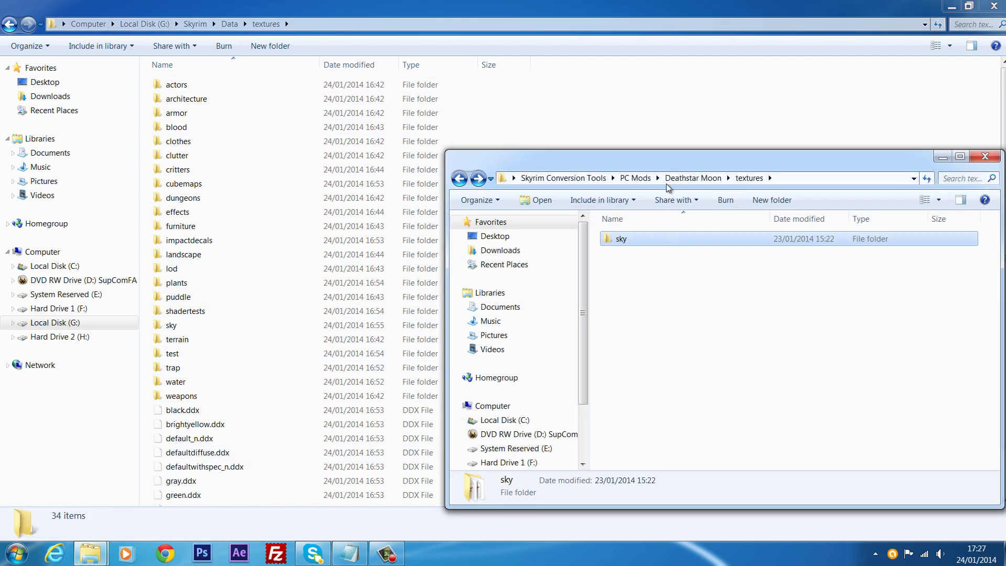
left_click_drag(675, 166, 581, 162)
left_click(541, 174)
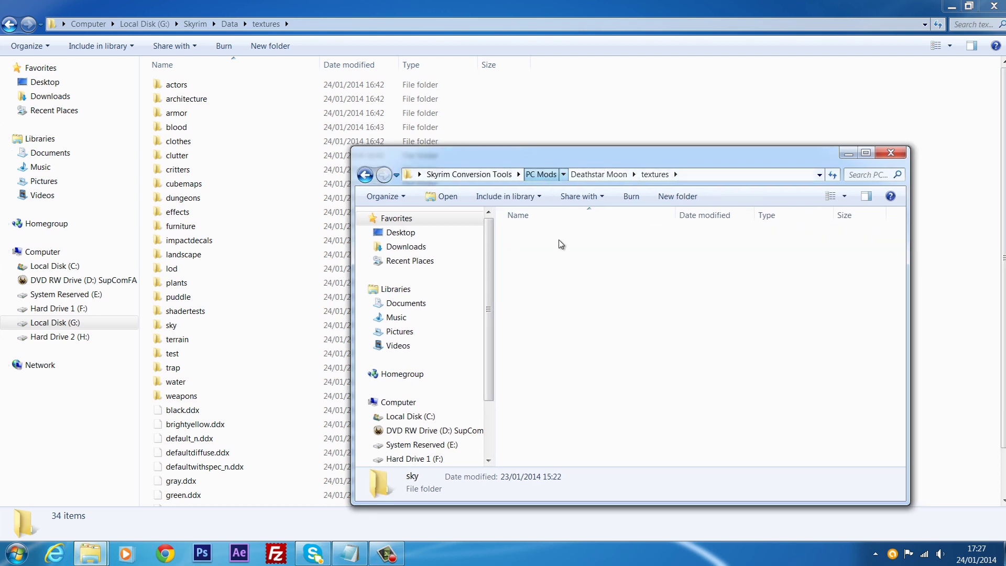
double_click(540, 291)
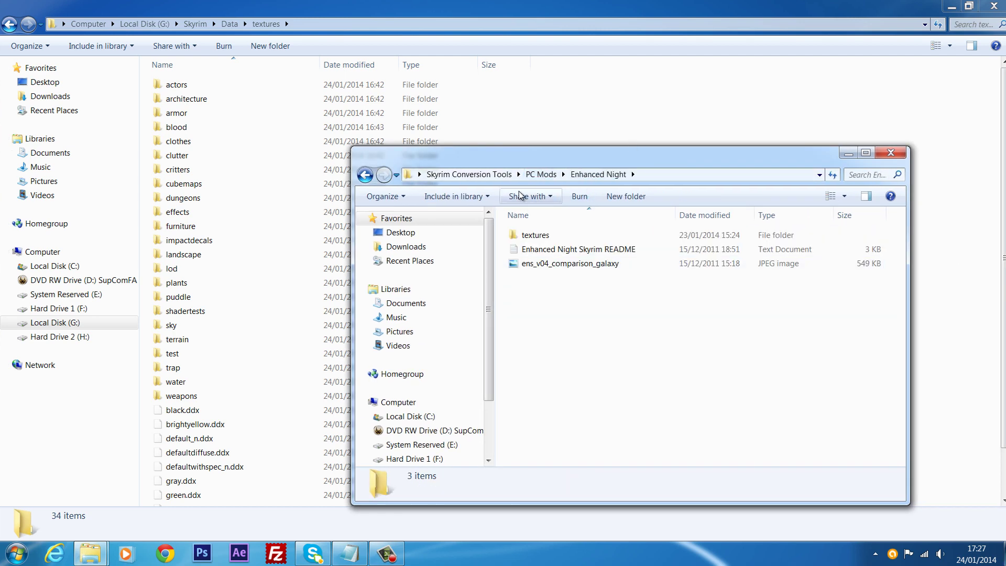
double_click(534, 235)
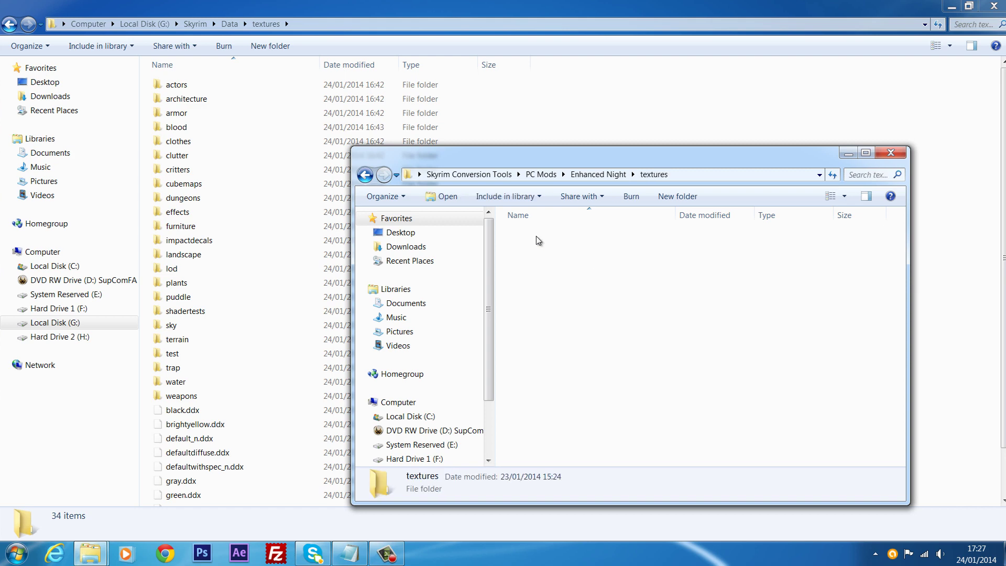
double_click(524, 235)
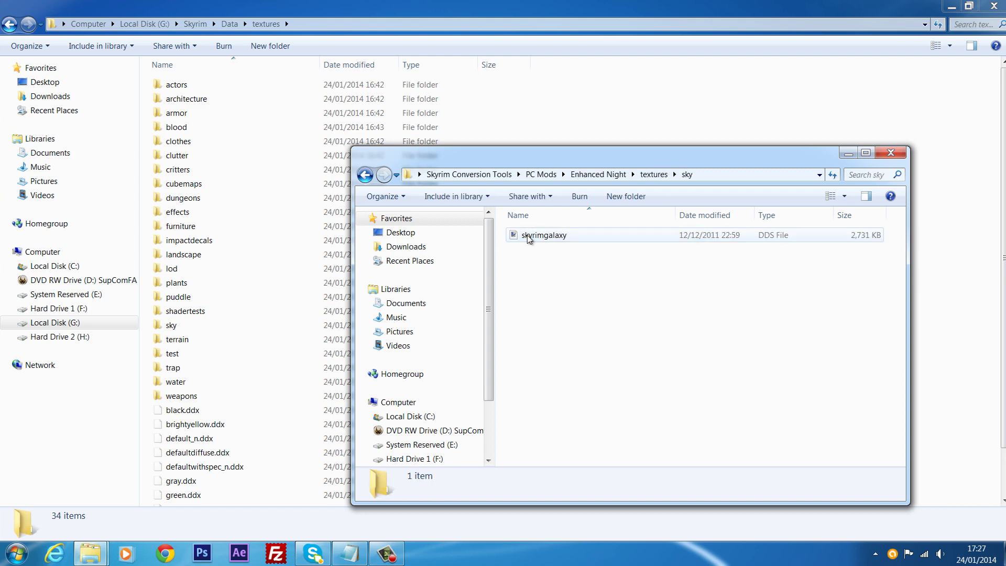
- Open the game's textures\sky folder and place the Enhanced Night sky window beside its file list
left_click_drag(527, 153, 686, 100)
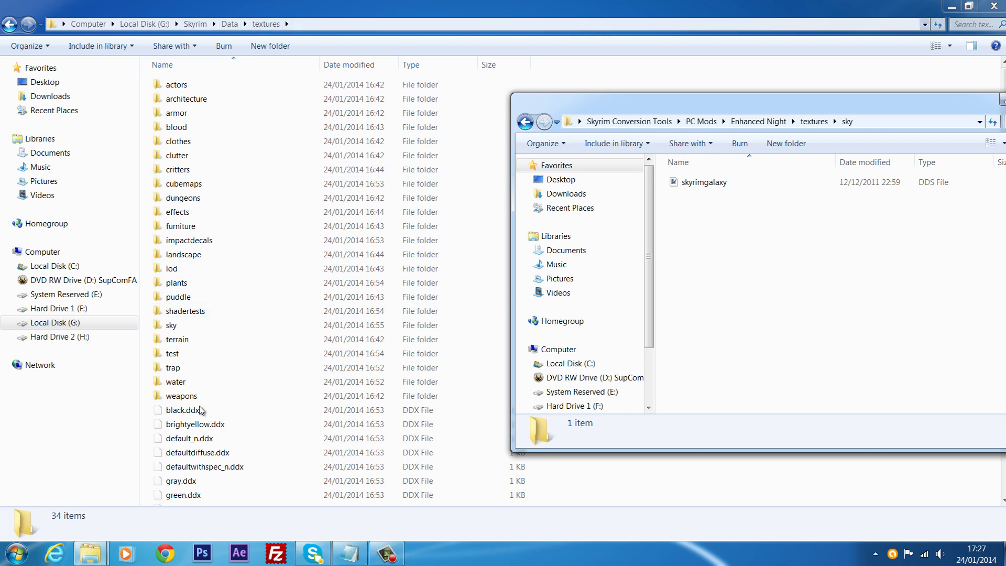
double_click(172, 325)
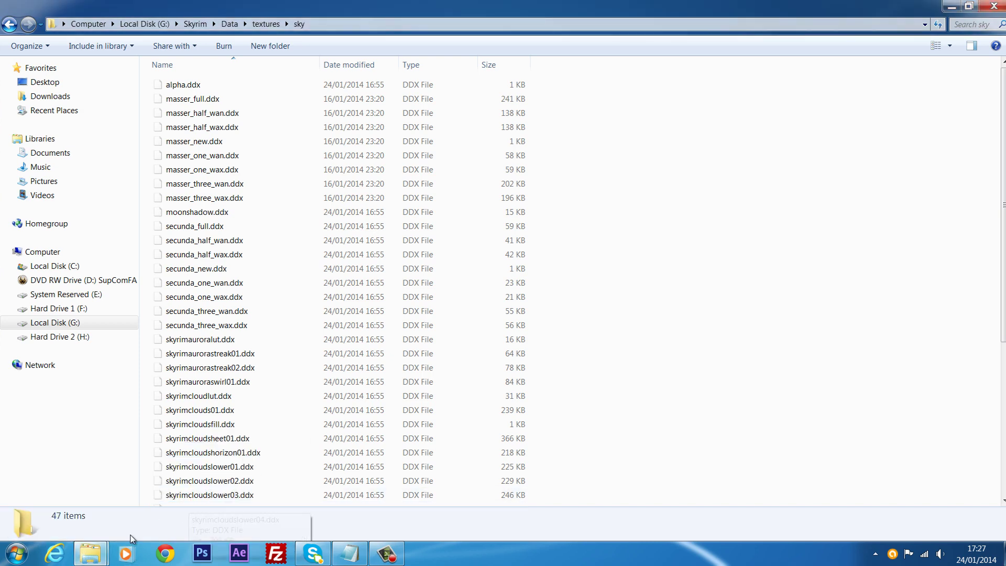
mouse_move(91, 552)
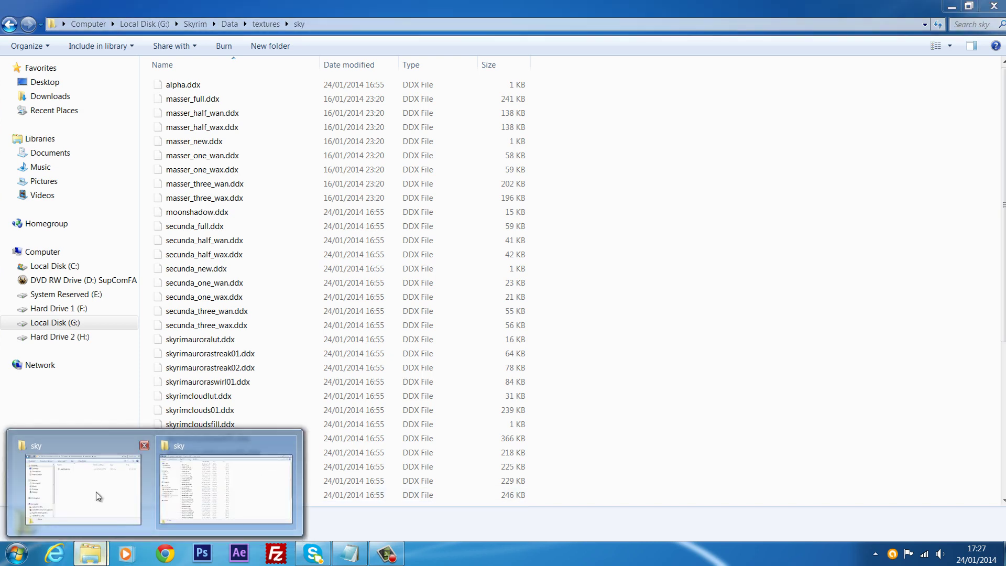
left_click(98, 496)
left_click_drag(710, 99, 894, 75)
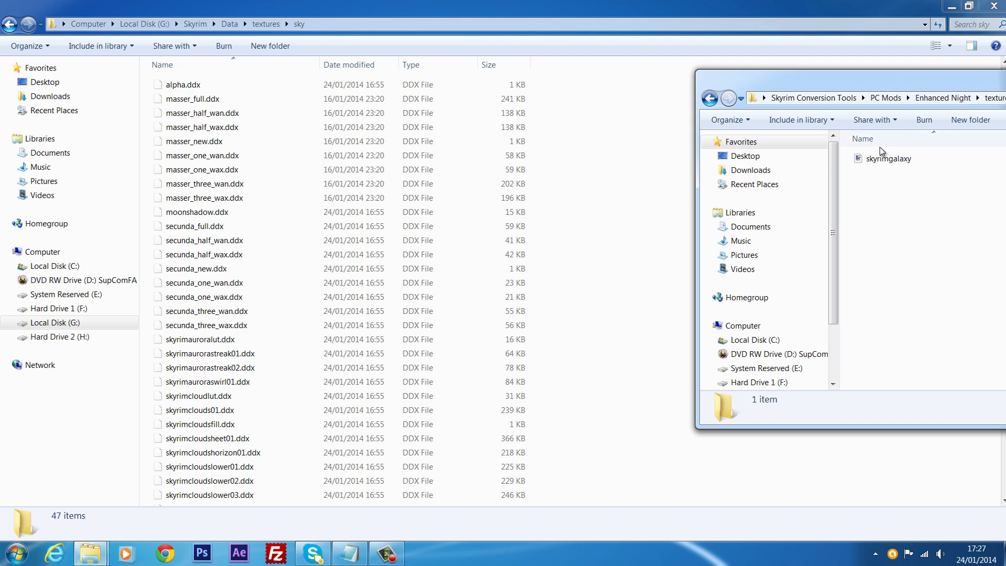
- Copy the Enhanced Night skyrimgalaxy DDS file into the game's textures\sky folder and refresh the file list
left_click(890, 159)
left_click_drag(879, 161, 630, 193)
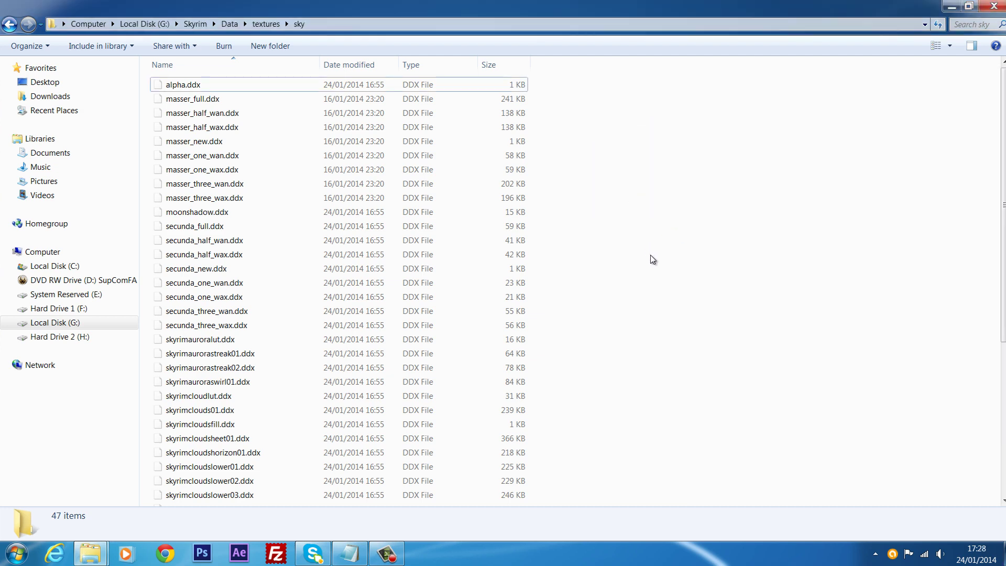
left_click(937, 24)
scroll(883, 122, "down", 3)
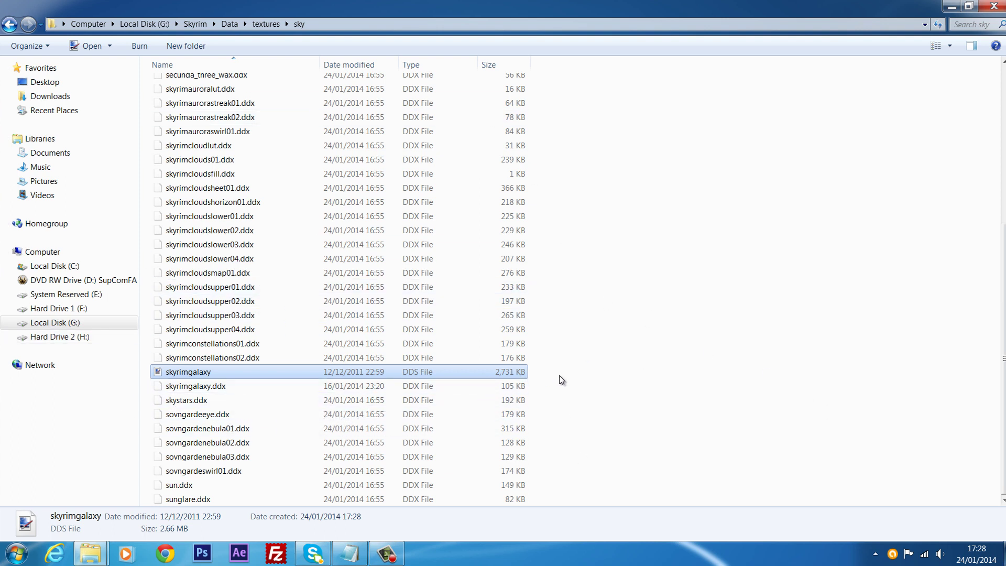
- Compare the skyrimgalaxy DDS file with the original skyrimgalaxy.ddx by selecting them together and individually in the sky folder
left_click_drag(558, 375, 216, 397)
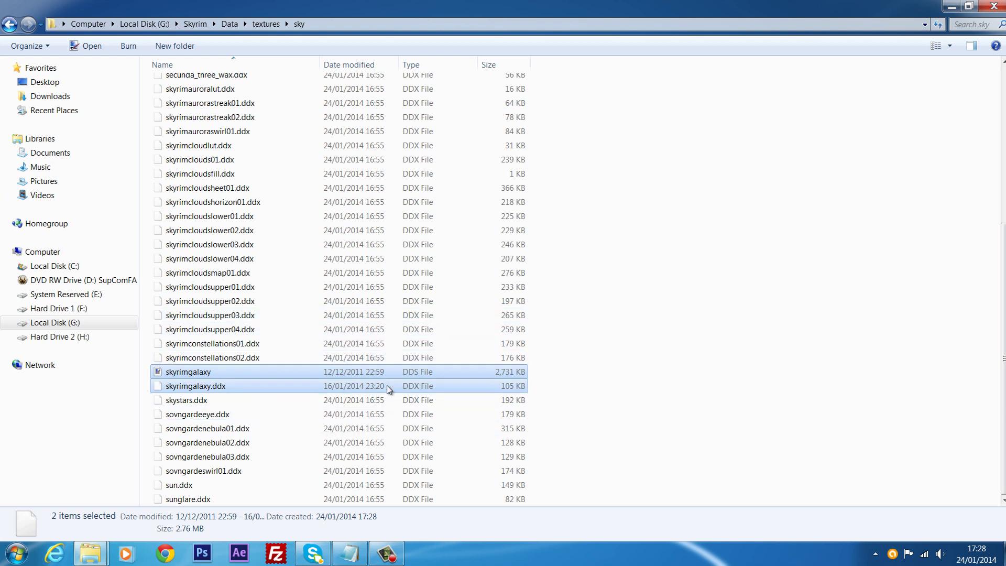
left_click(699, 400)
left_click(501, 386)
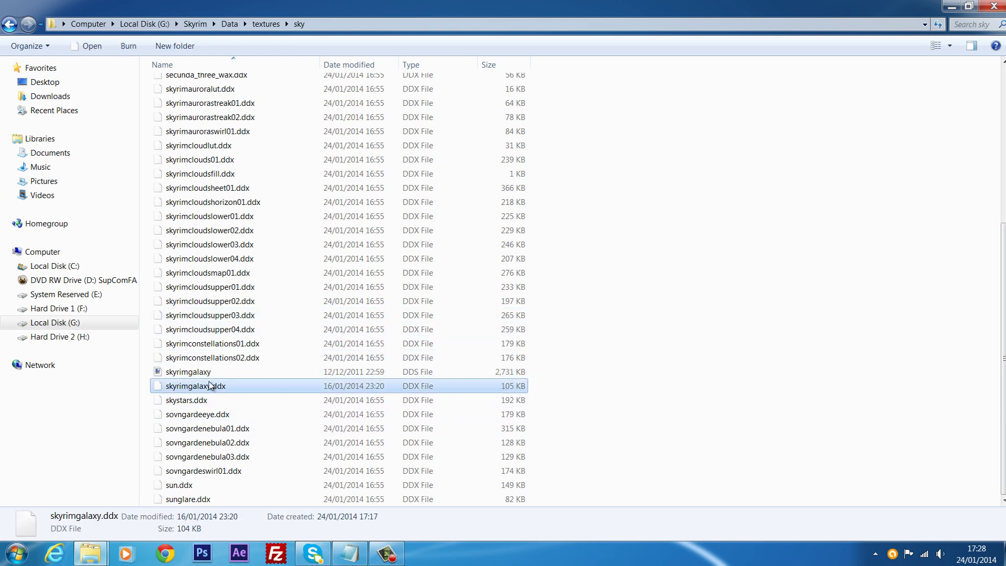
left_click(209, 372)
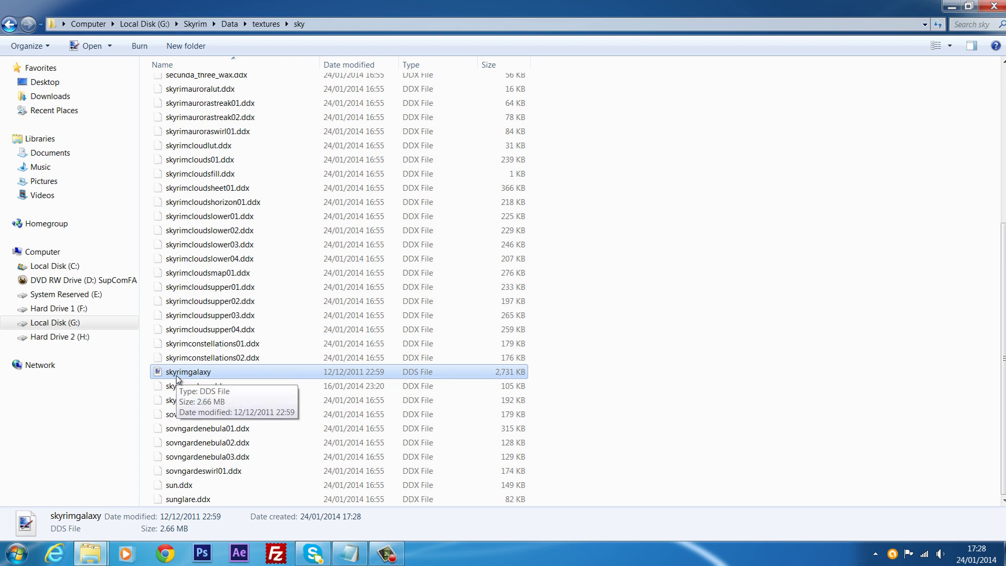
mouse_move(206, 375)
left_mouse_down()
mouse_move(243, 379)
mouse_move(304, 465)
mouse_move(212, 376)
mouse_move(198, 388)
left_mouse_up()
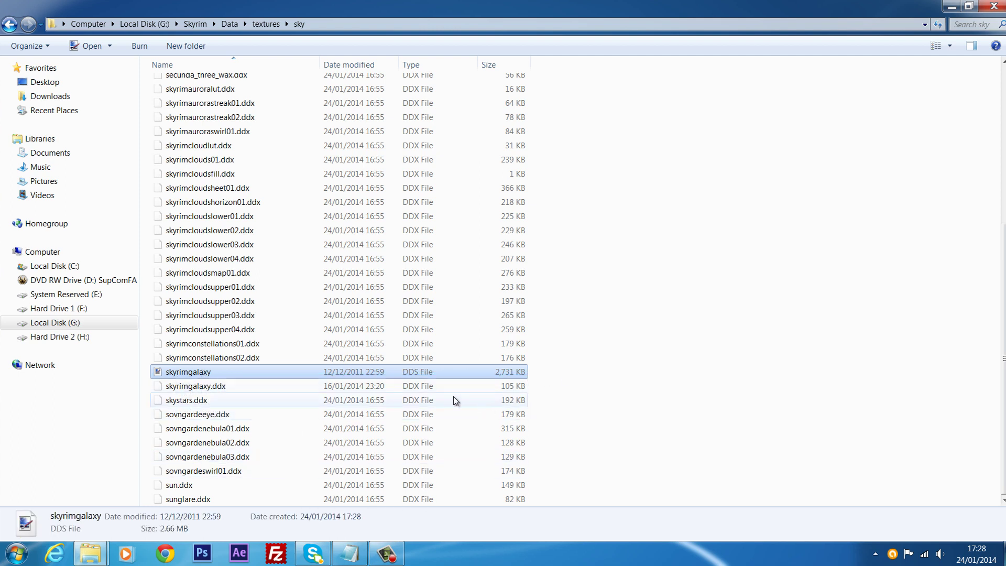
left_click(441, 386)
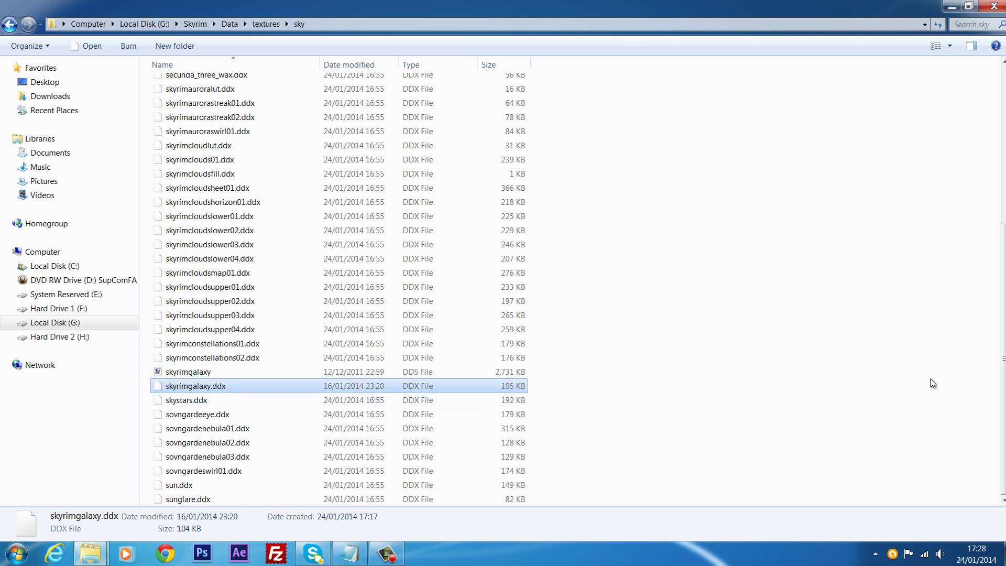
left_click(175, 373)
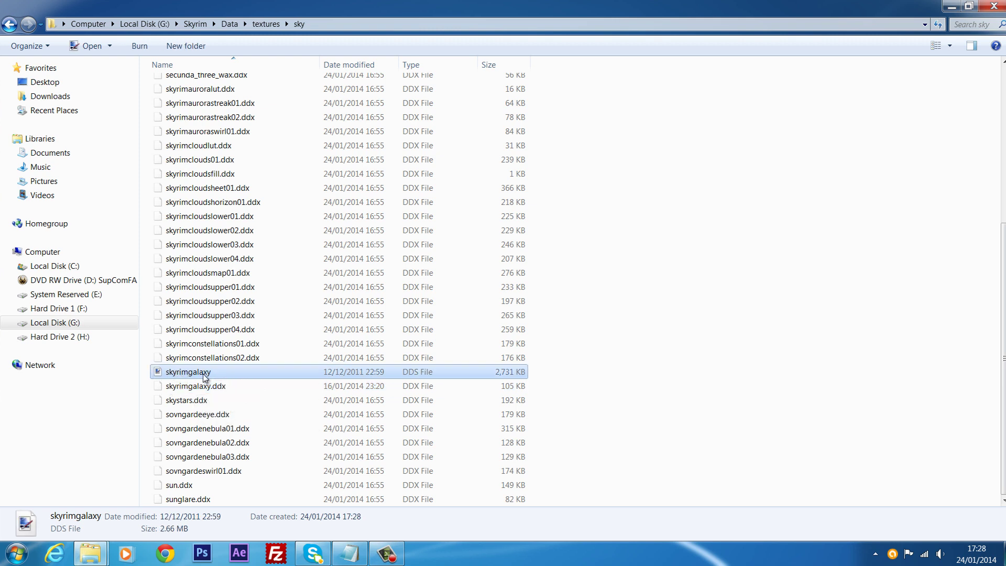
- Delete the original skyrimgalaxy.ddx from the game's sky folder and select the skyrimgalaxy DDS file
left_click(173, 387)
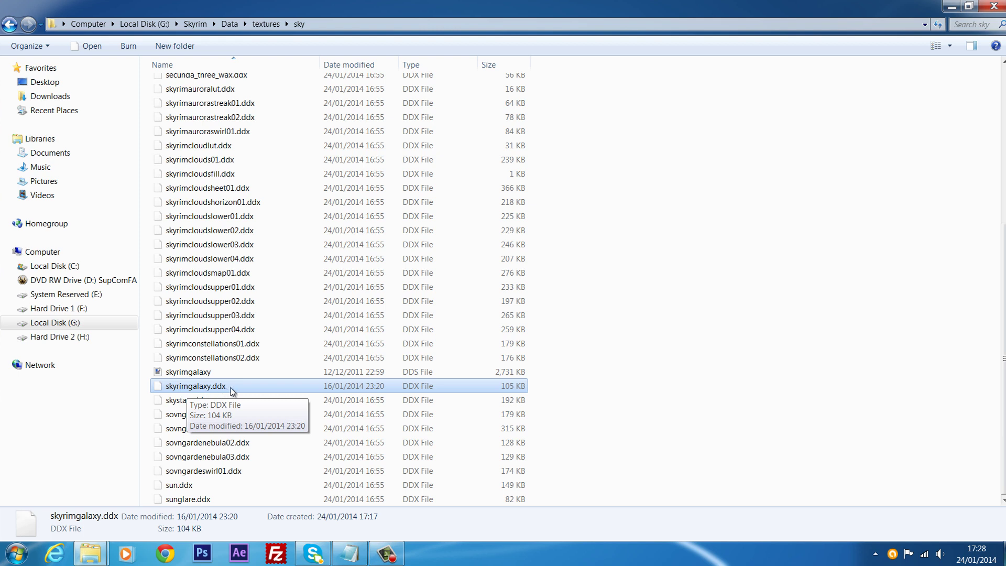
key("Delete")
key("Return")
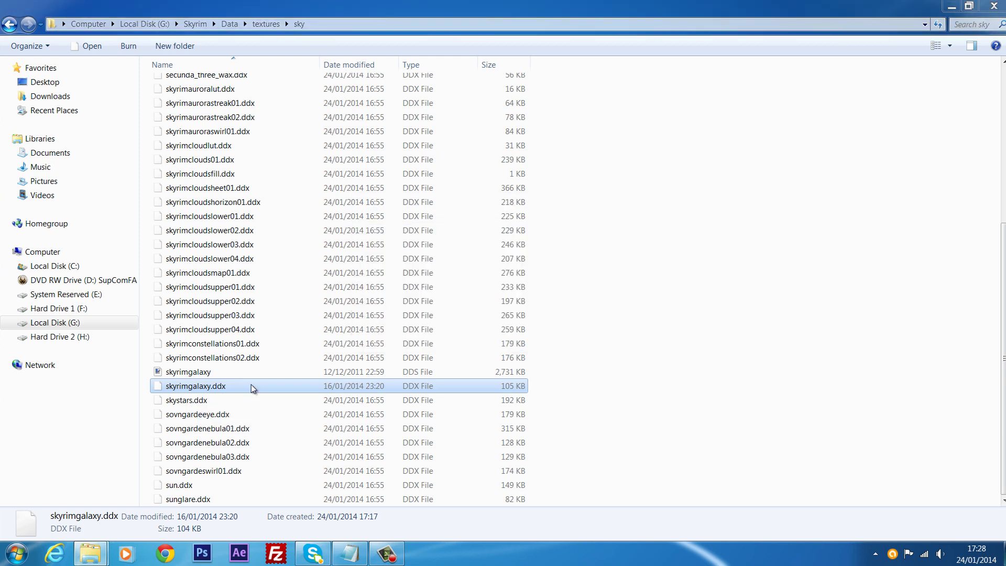
left_click(228, 388)
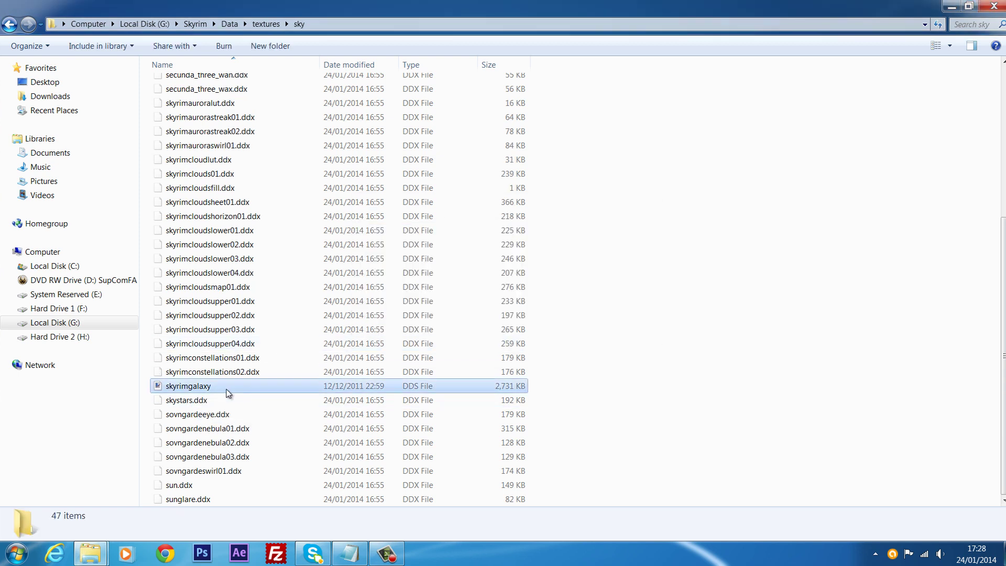
left_click(544, 386)
left_click(181, 390)
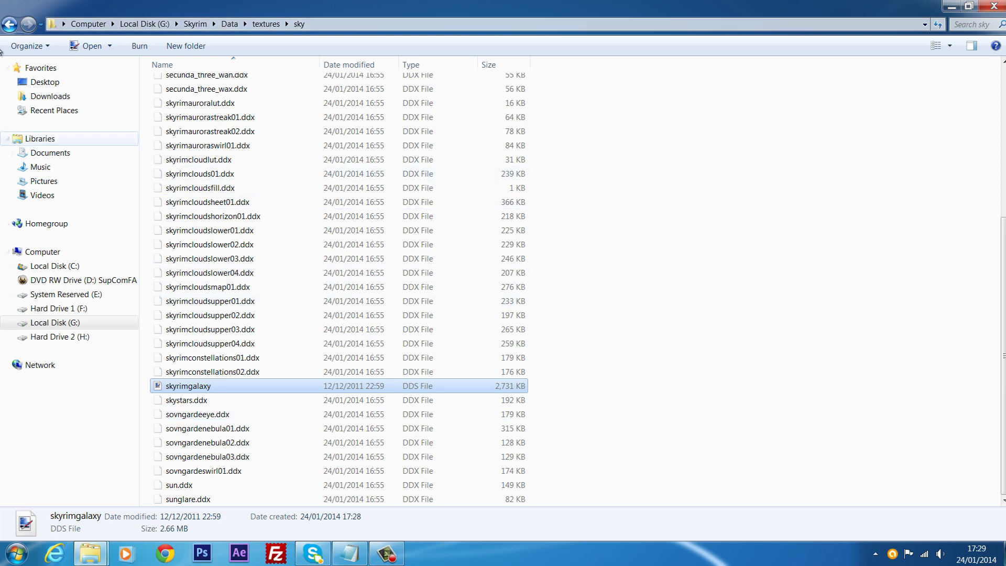
- Reopen the game's textures\sky folder and browse the mods window to the Deathstar Moon mod's textures\sky folder
left_click(8, 25)
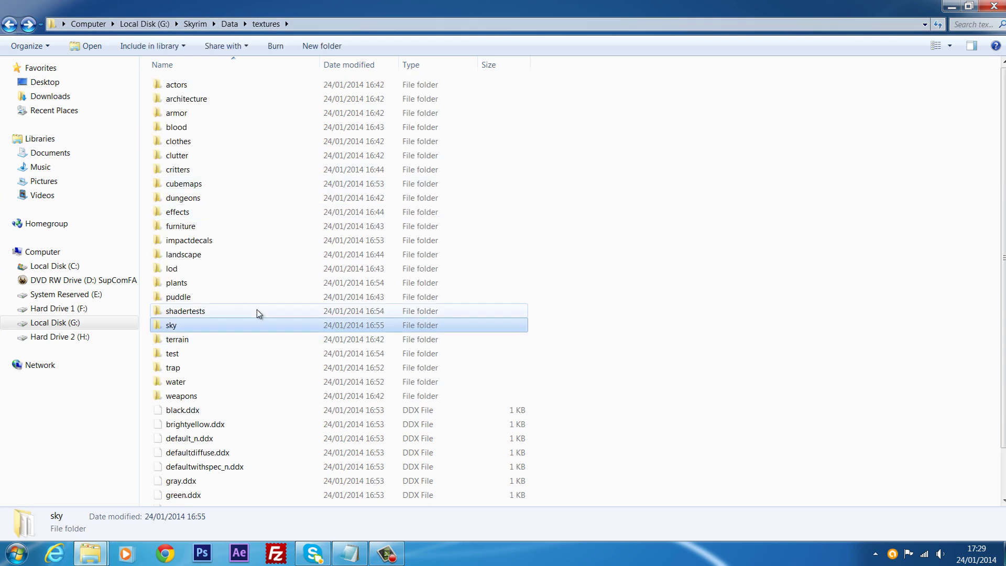
double_click(213, 329)
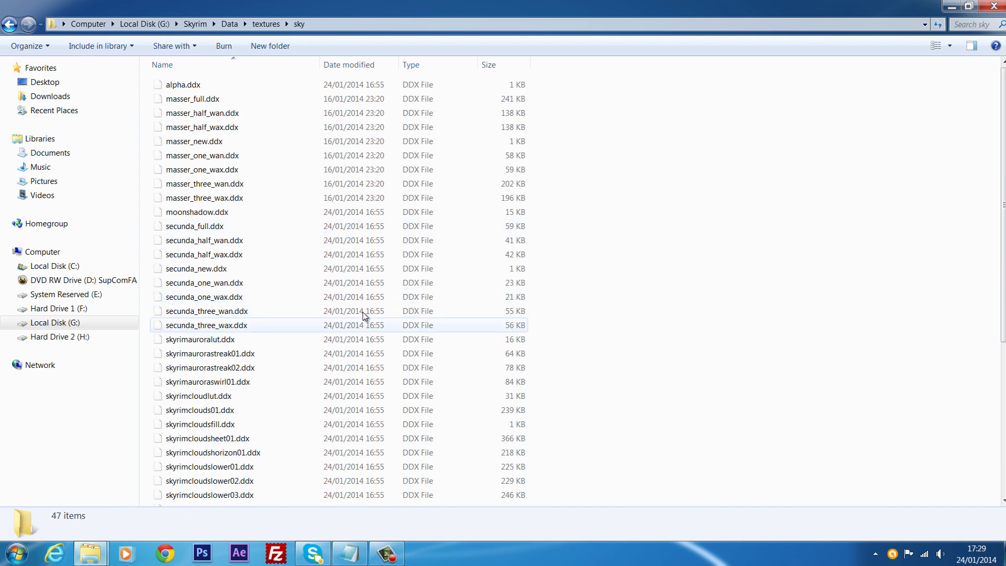
mouse_move(90, 552)
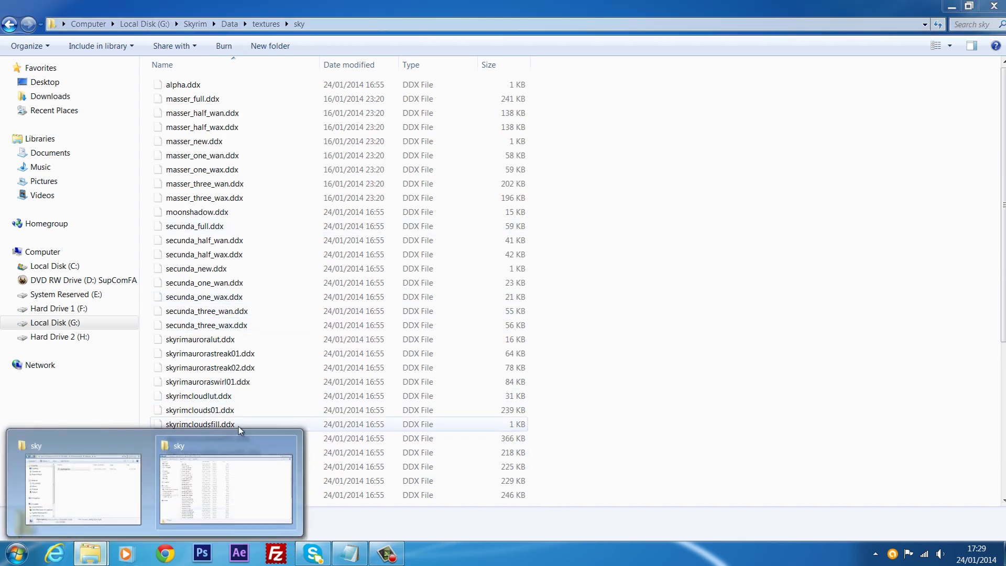
left_click(83, 484)
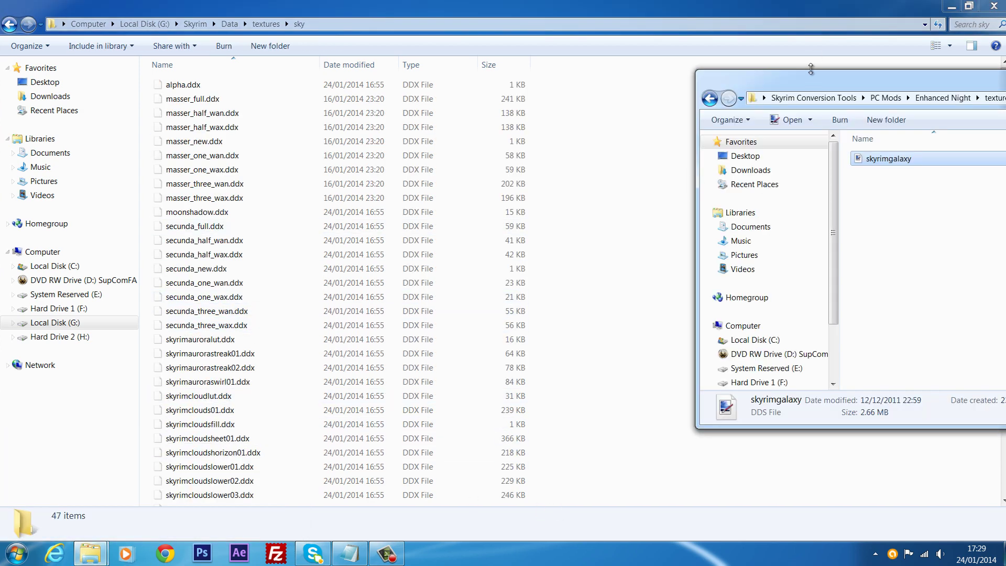
left_click_drag(816, 83, 595, 139)
left_click(573, 151)
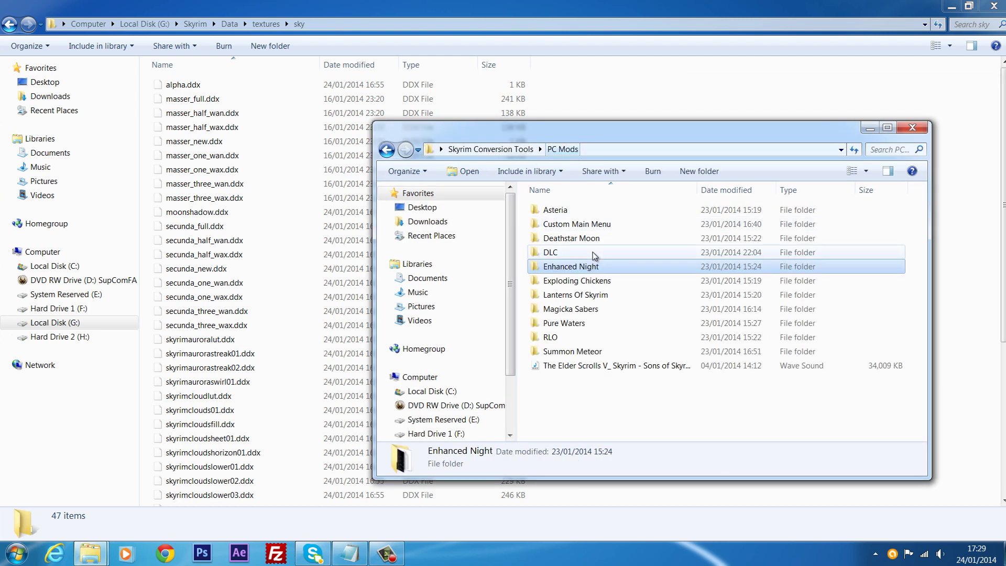
double_click(579, 237)
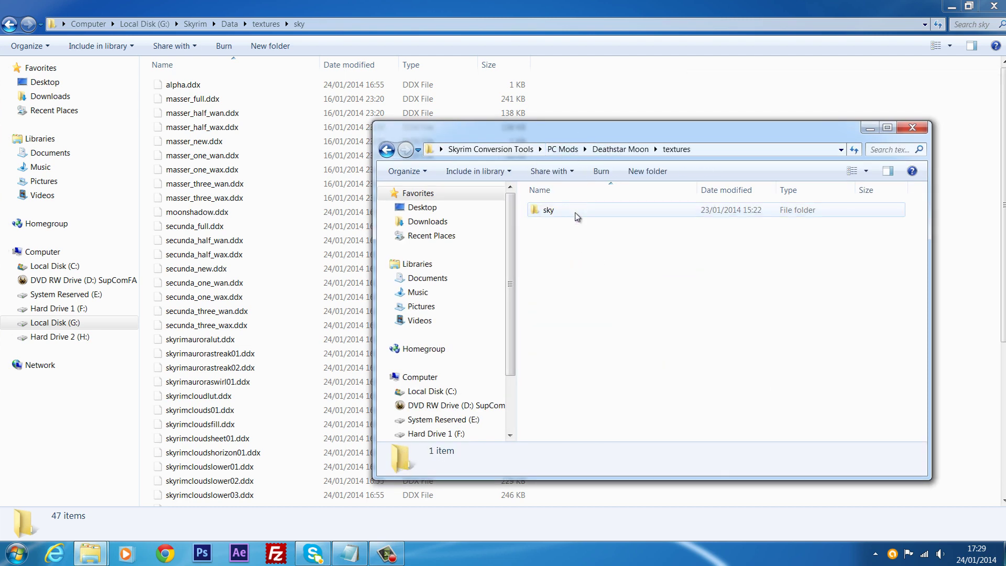
double_click(577, 215)
- Copy all the Deathstar Moon masser DDS files into the game's textures\sky folder and refresh the file list
left_click_drag(556, 353, 728, 108)
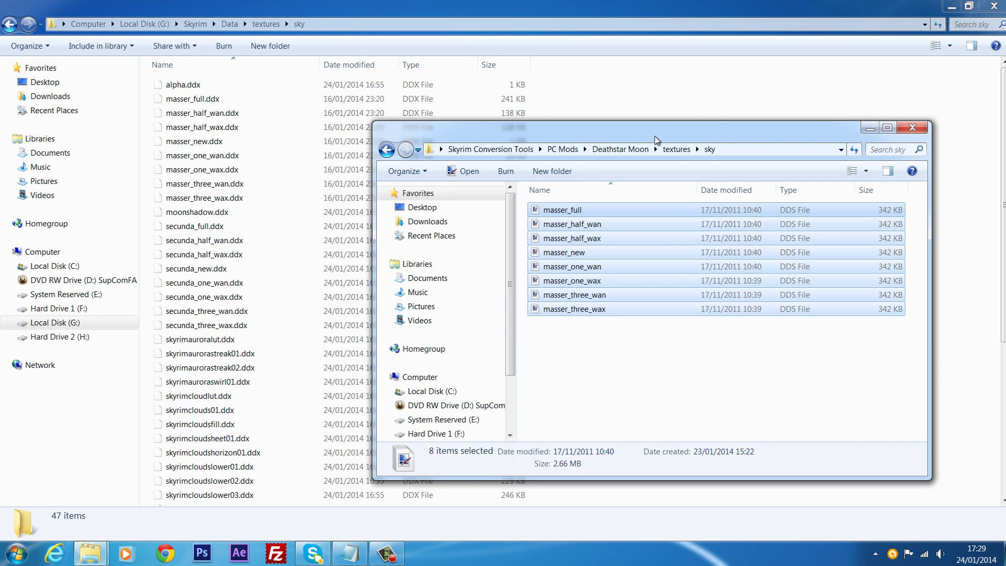
left_click_drag(655, 140, 496, 235)
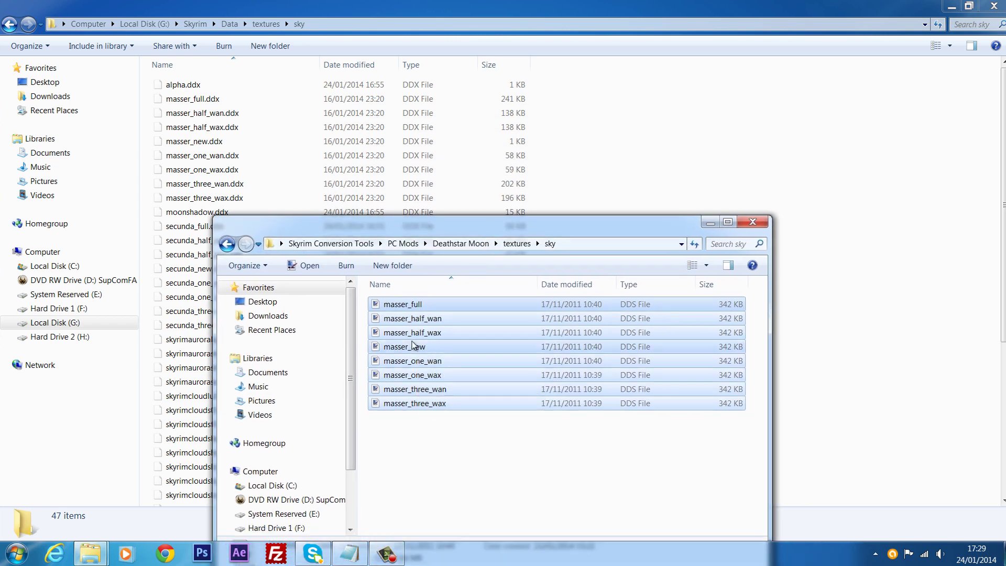
left_click_drag(414, 345, 663, 153)
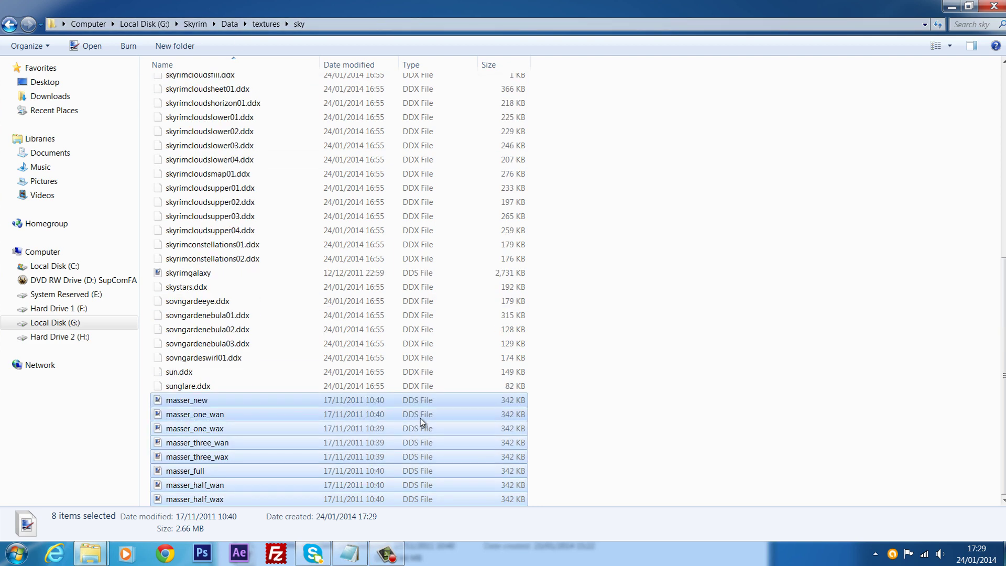
left_click(716, 382)
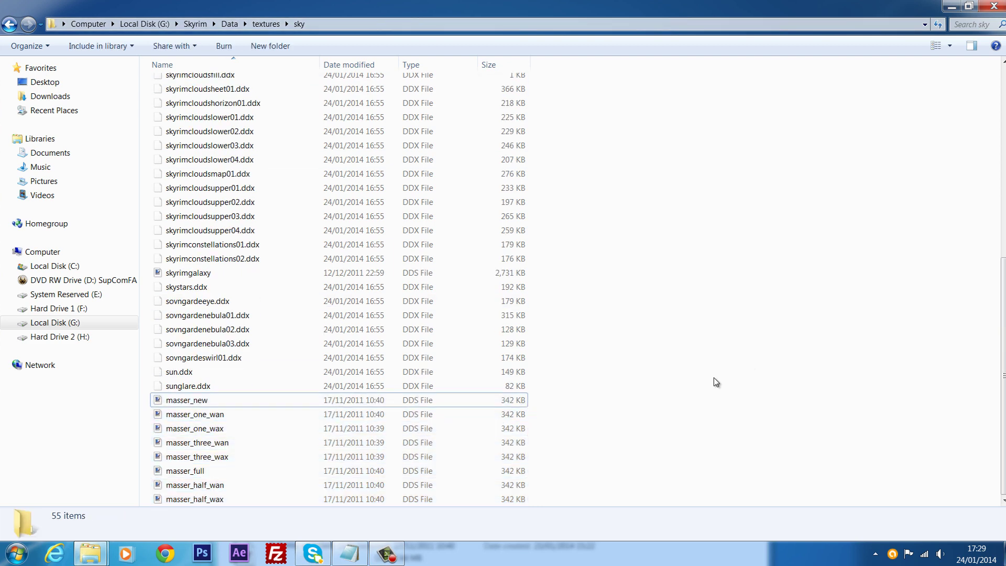
left_click(937, 25)
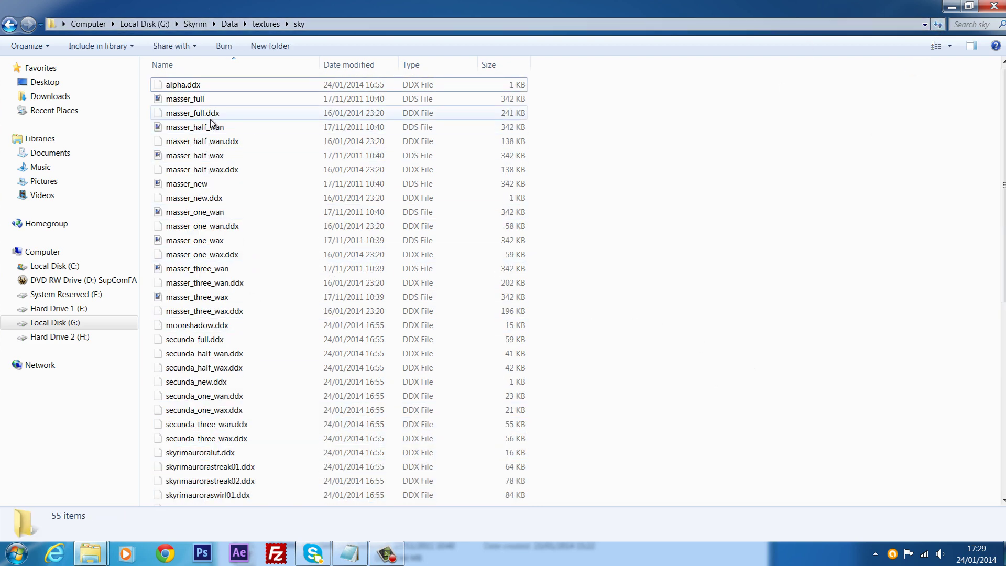
- Delete the eight original masser DDX files, from masser_full.ddx through masser_three_wax.ddx, keeping the masser DDS files
left_click(184, 117)
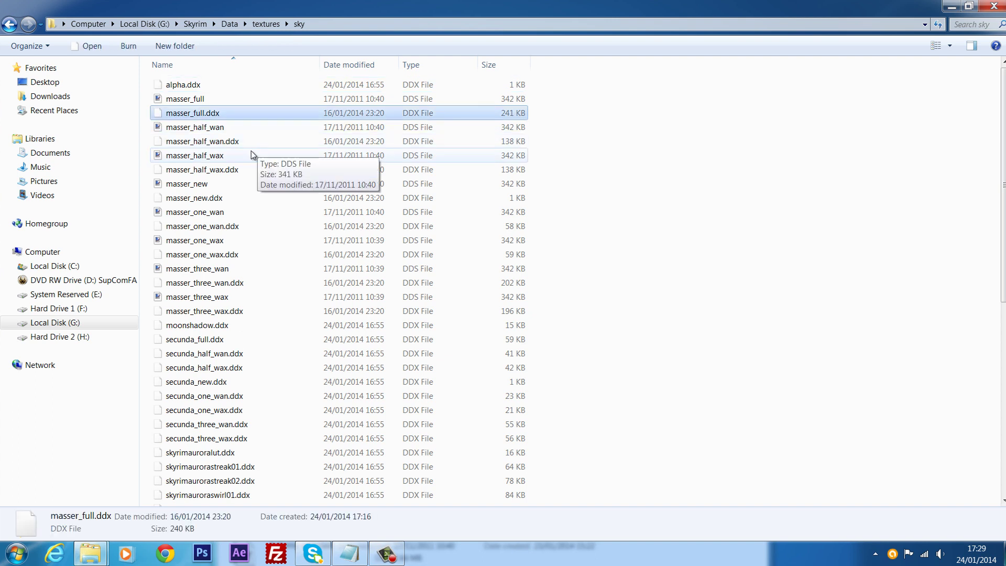
left_click(227, 141, "ctrl")
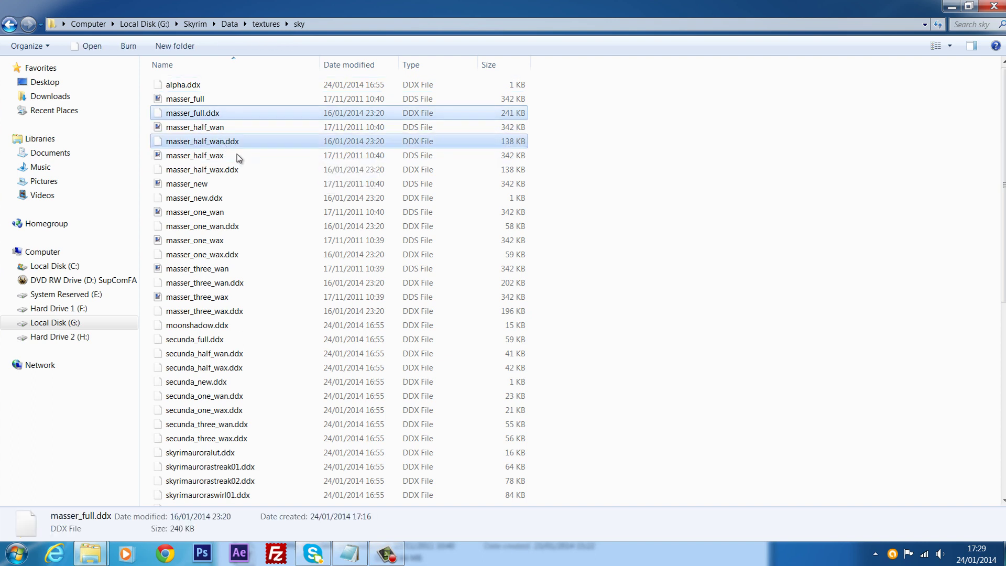
left_click(234, 171, "ctrl")
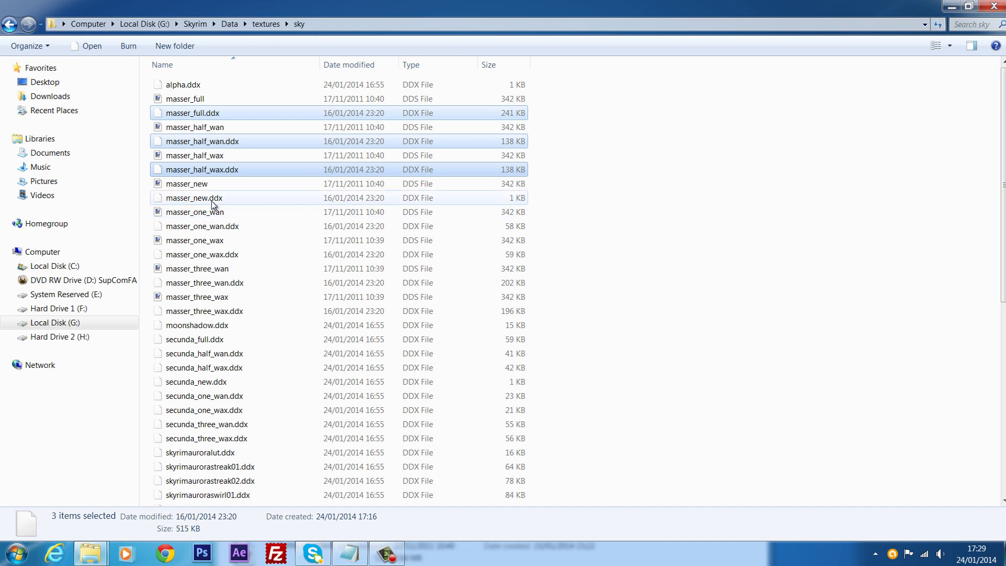
left_click(212, 200, "ctrl")
left_click(217, 229, "ctrl")
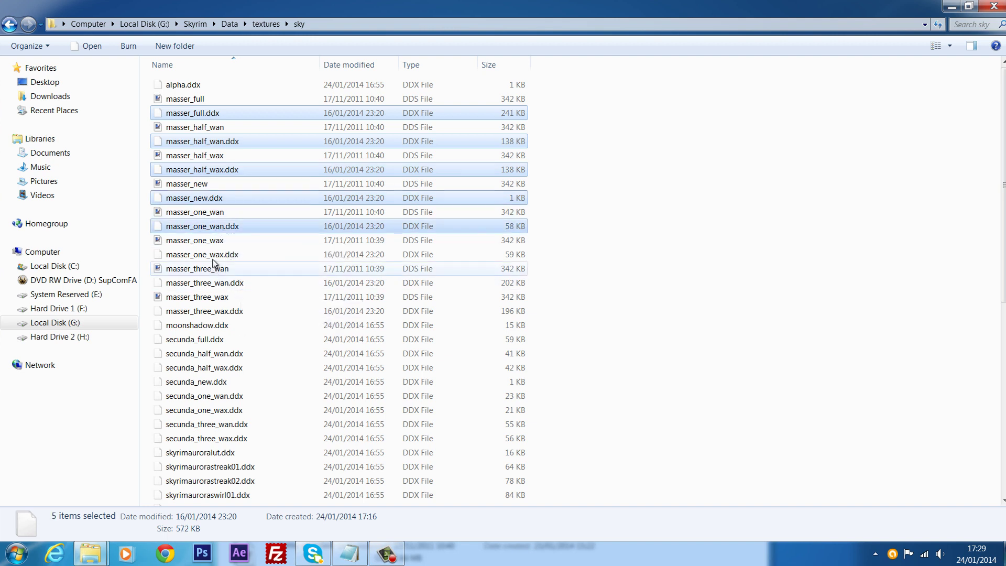
left_click(217, 256, "ctrl")
left_click(220, 285, "ctrl")
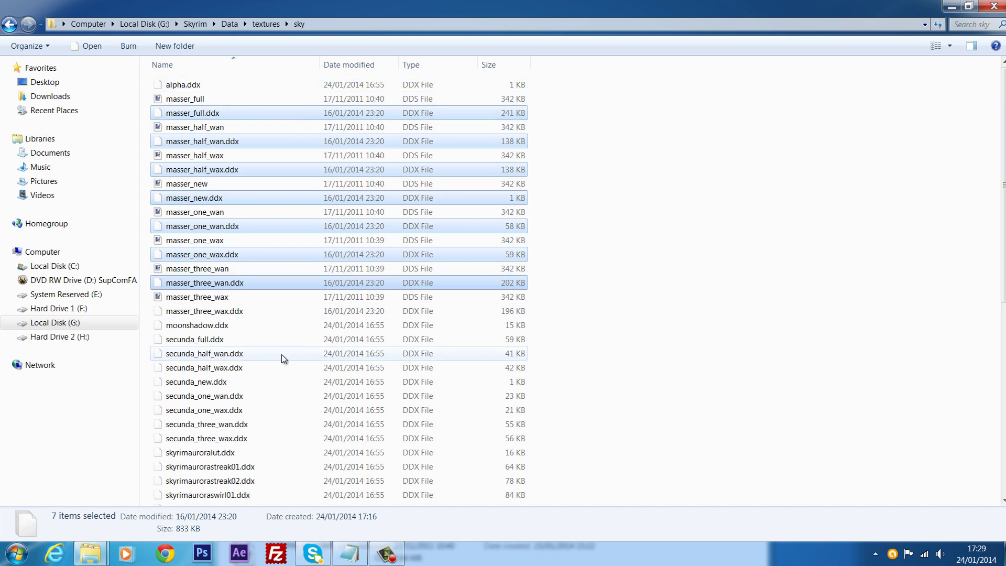
left_click(203, 310, "ctrl")
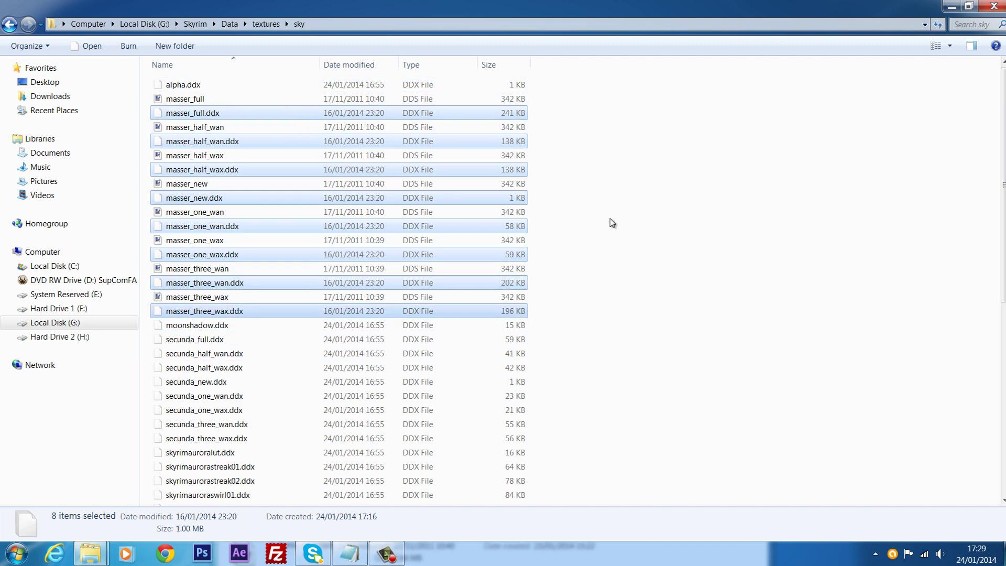
key("Delete")
key("Return")
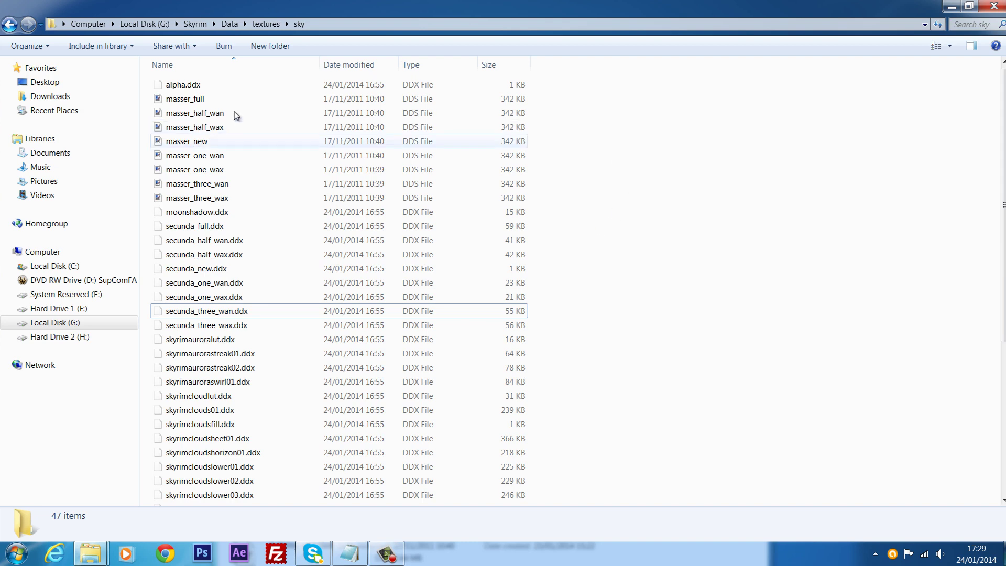
left_click_drag(545, 96, 289, 201)
left_click(874, 228)
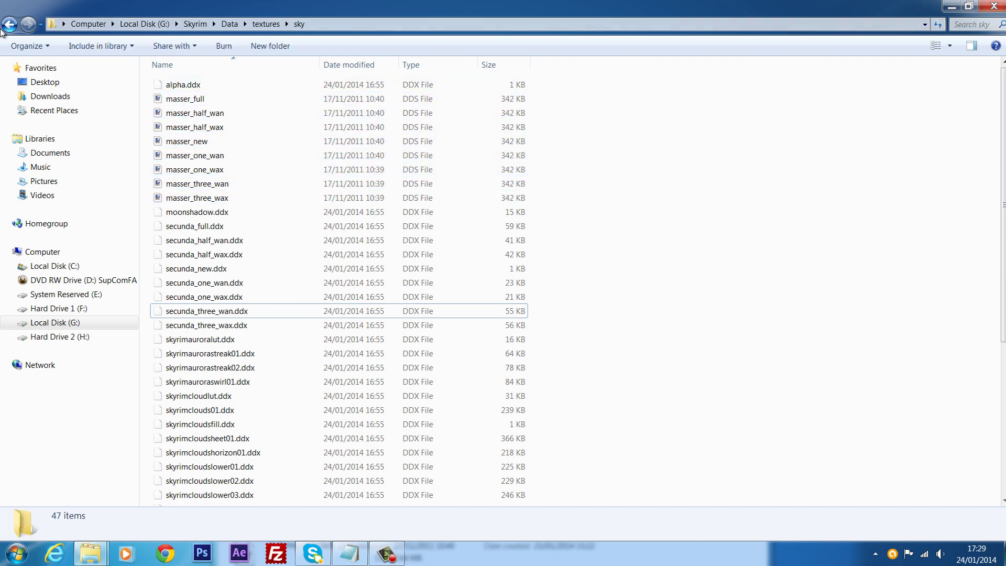
- Return from the sky folder to the Data folder and select the textures folder
left_click(3, 30)
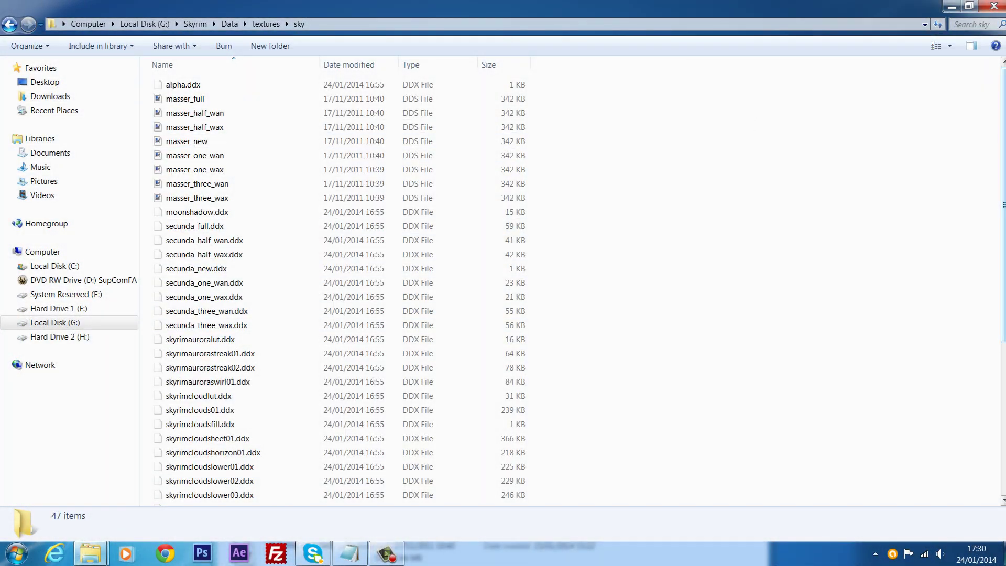
scroll(336, 283, "down", 6)
scroll(335, 283, "up", 6)
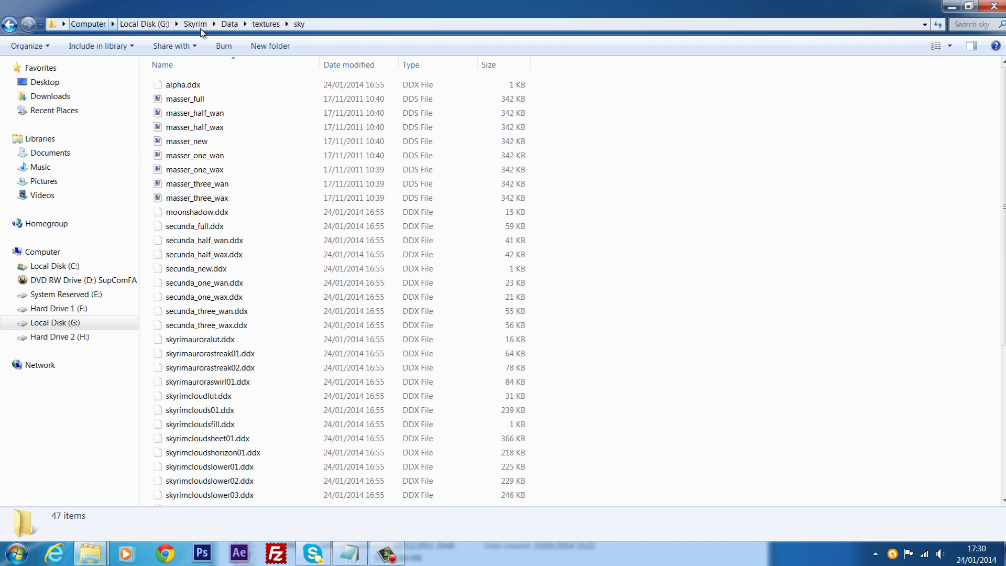
left_click(229, 24)
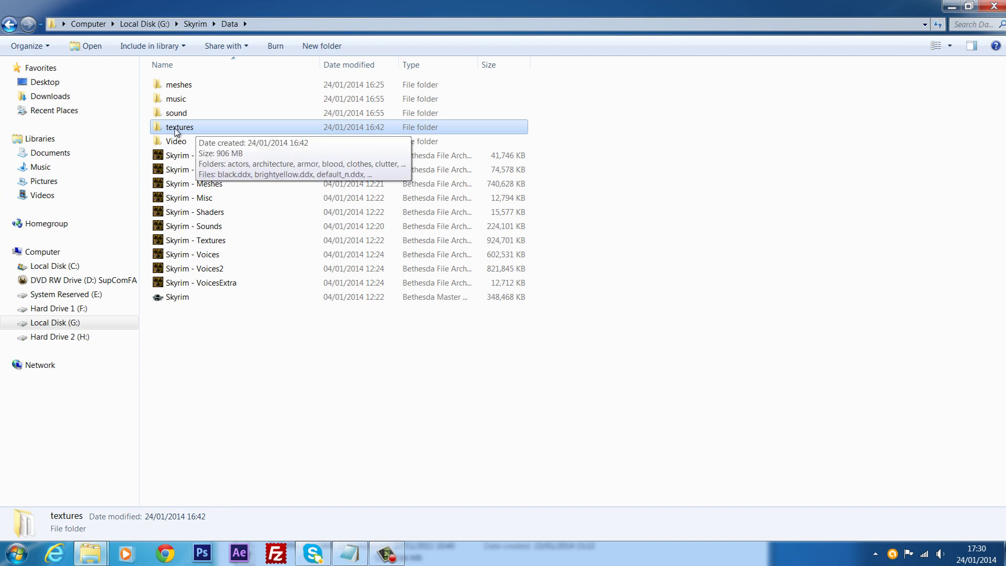
left_click(173, 99)
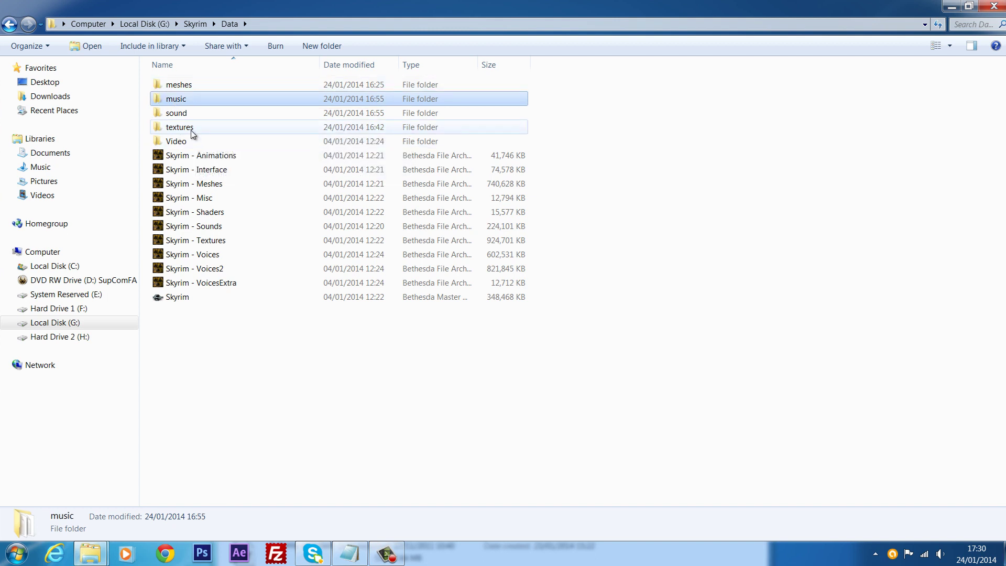
left_click(191, 130)
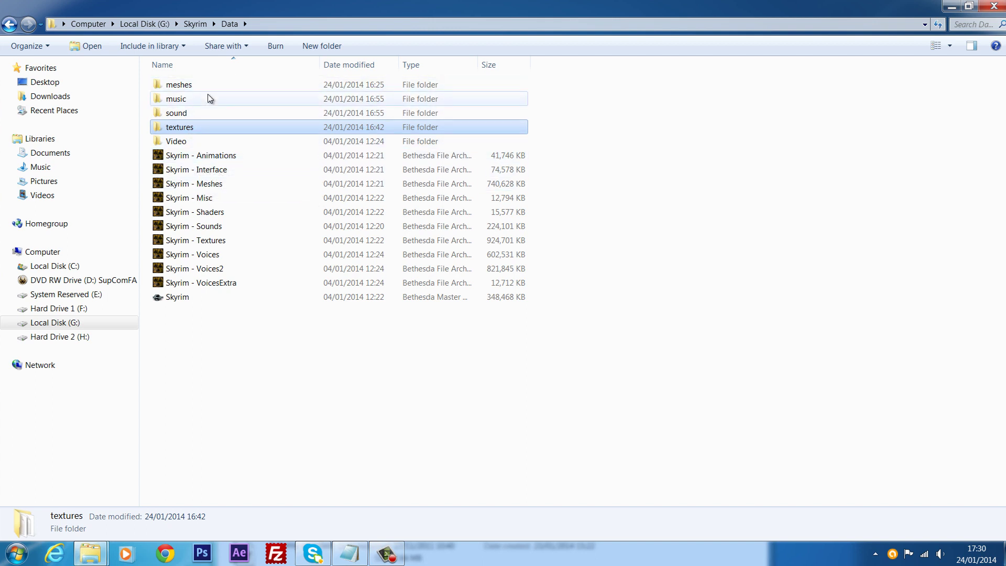
mouse_move(210, 98)
left_click(384, 556)
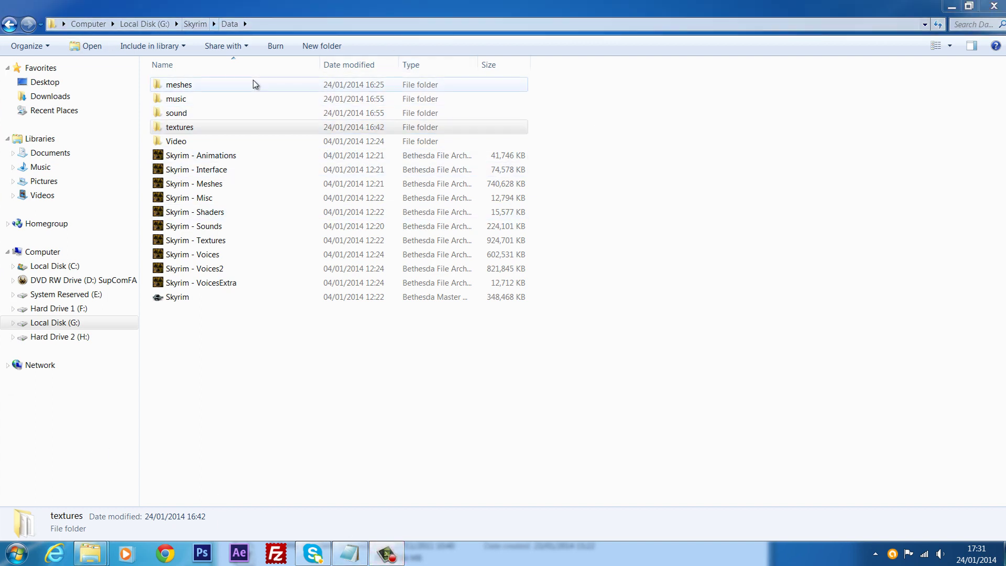
left_click(188, 310)
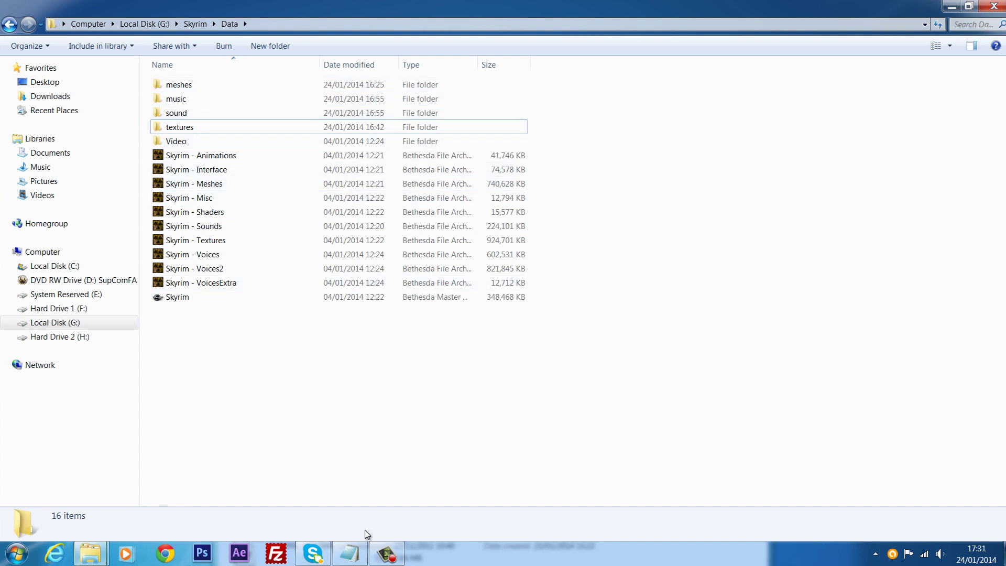
left_click(195, 24)
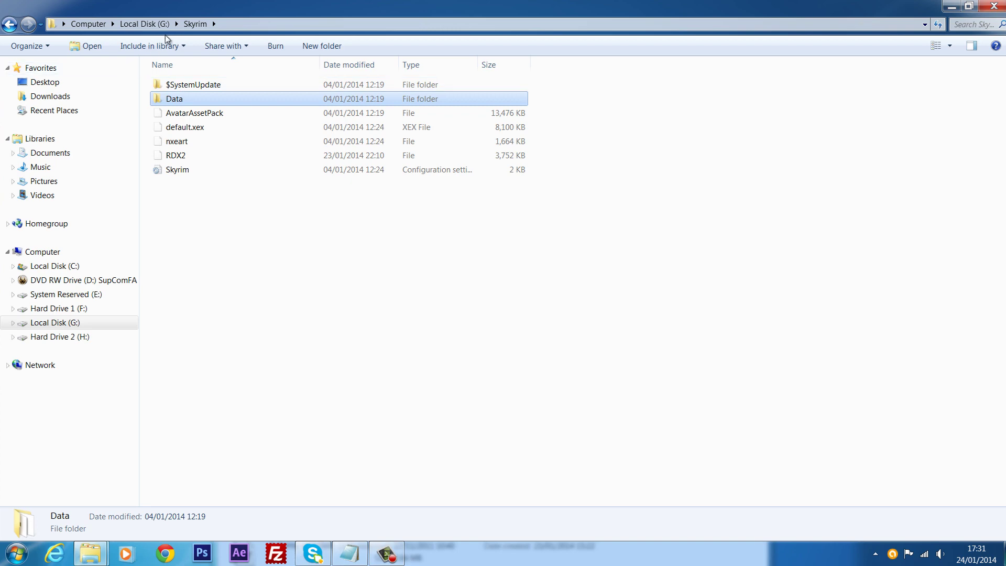
double_click(189, 99)
- Bring the Deathstar Moon mod's sky folder window forward and go back up to the PC Mods folder
mouse_move(91, 553)
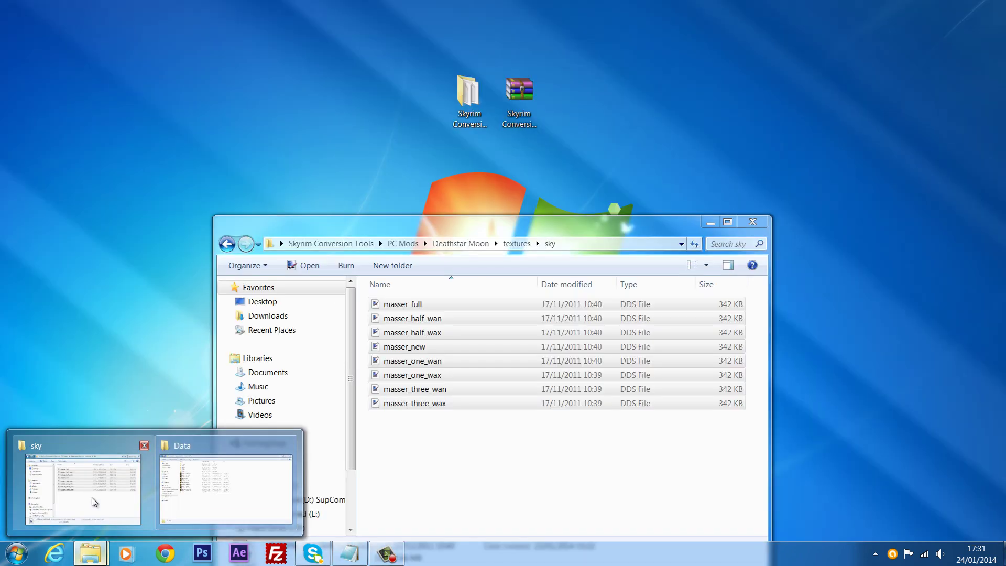
left_click(84, 487)
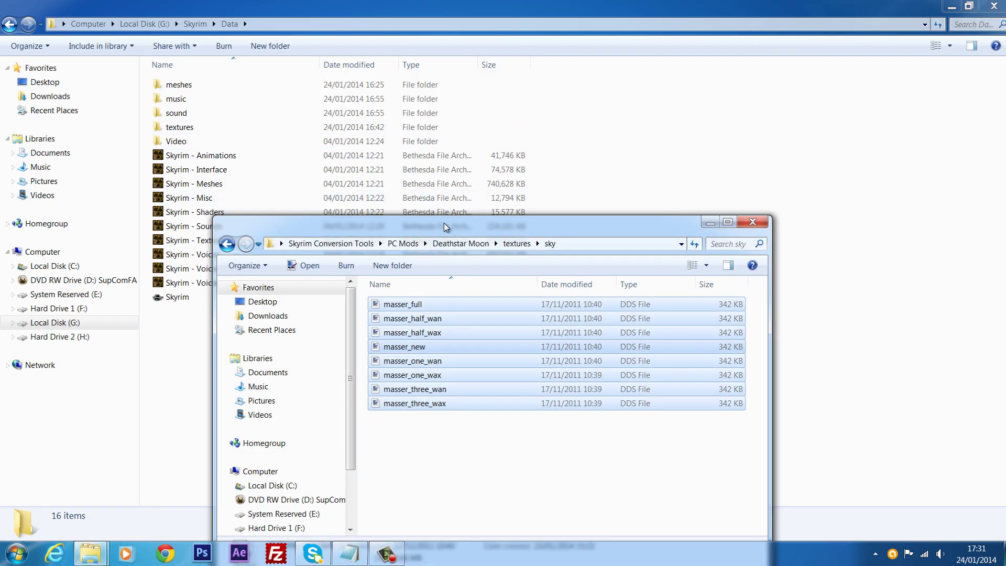
left_click_drag(444, 222, 505, 110)
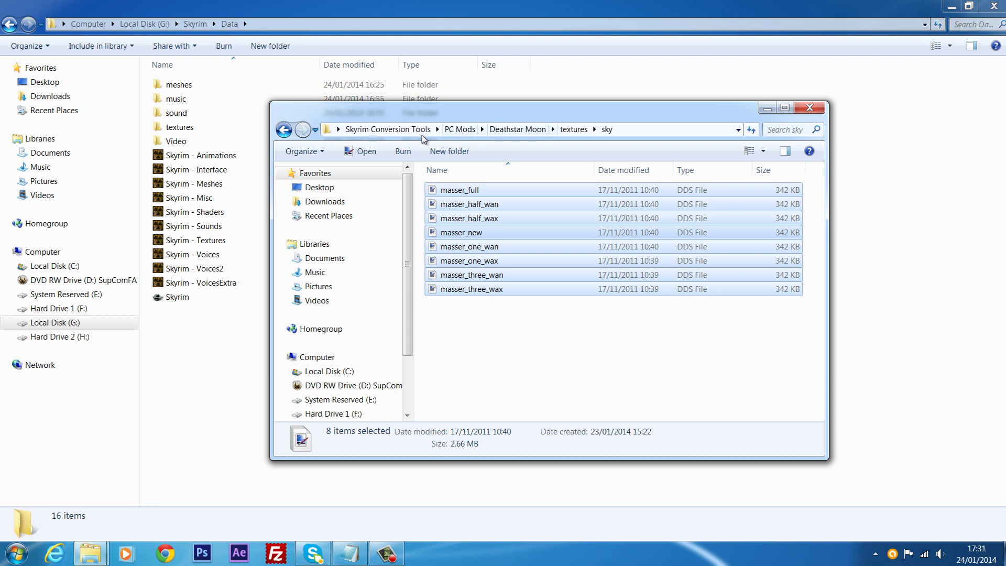
left_click(460, 128)
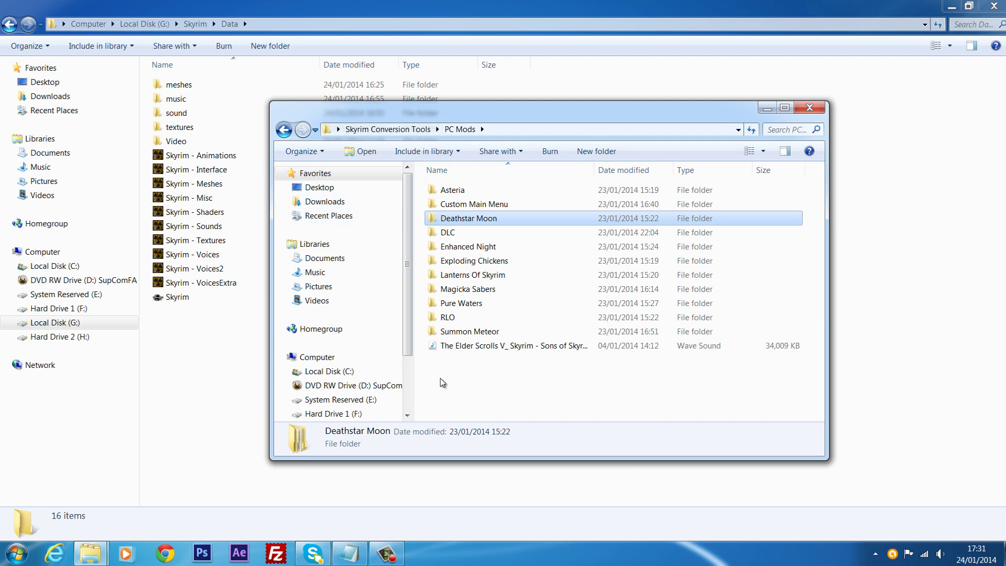
left_click_drag(445, 391, 676, 181)
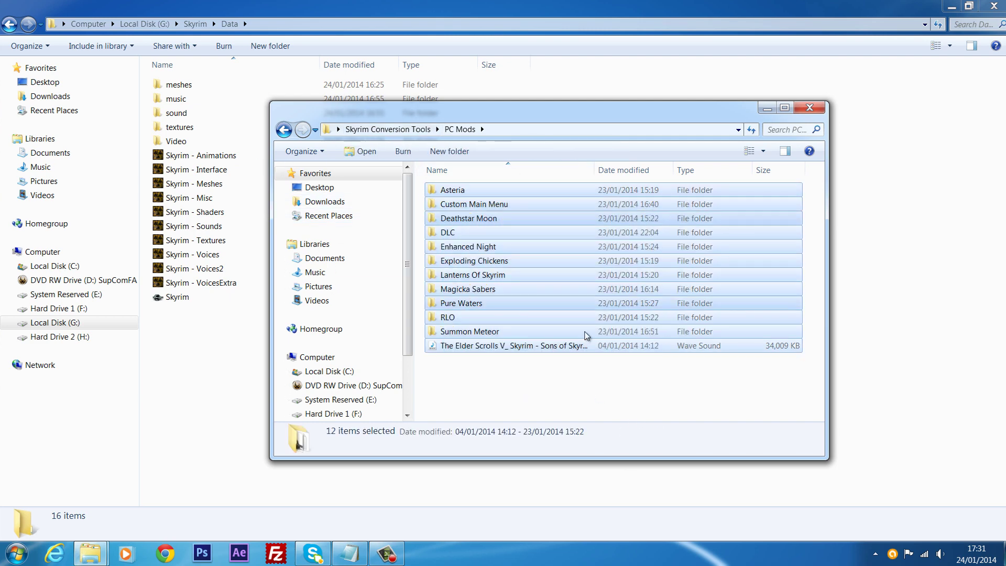
left_click(555, 385)
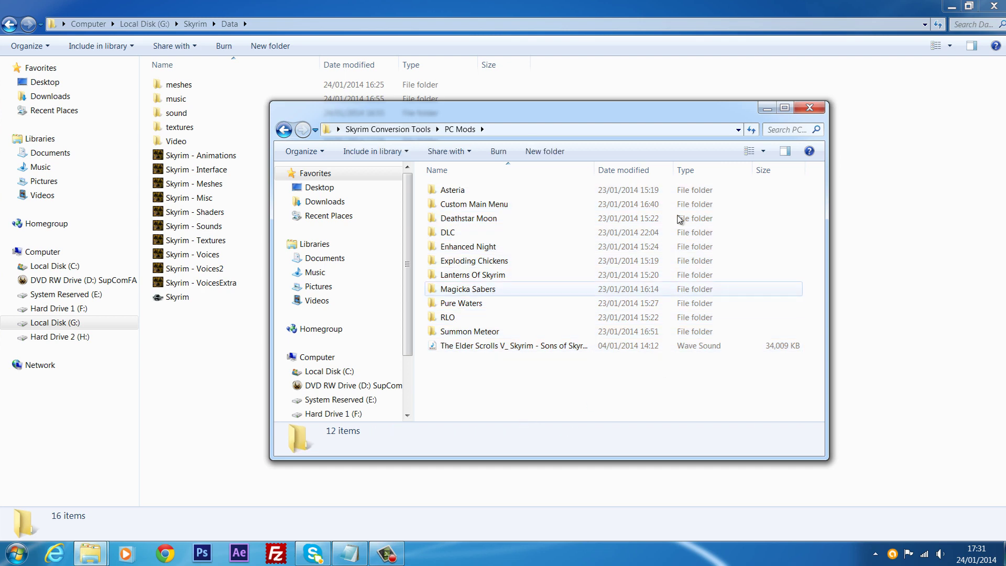
left_click_drag(556, 113, 523, 146)
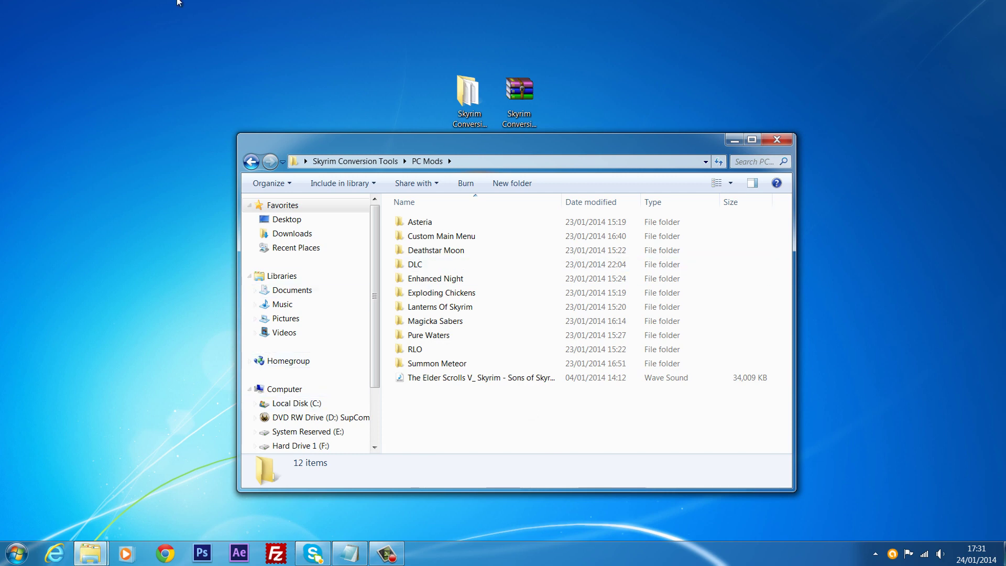
left_click_drag(415, 142, 523, 176)
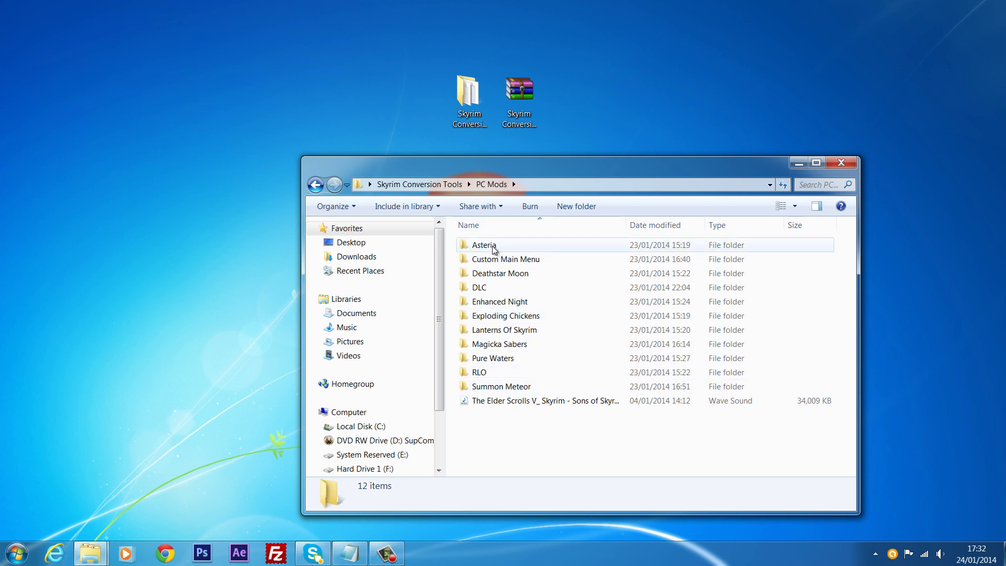
- Open the Custom Main Menu mod and browse into the DATA folder of variant G
double_click(500, 260)
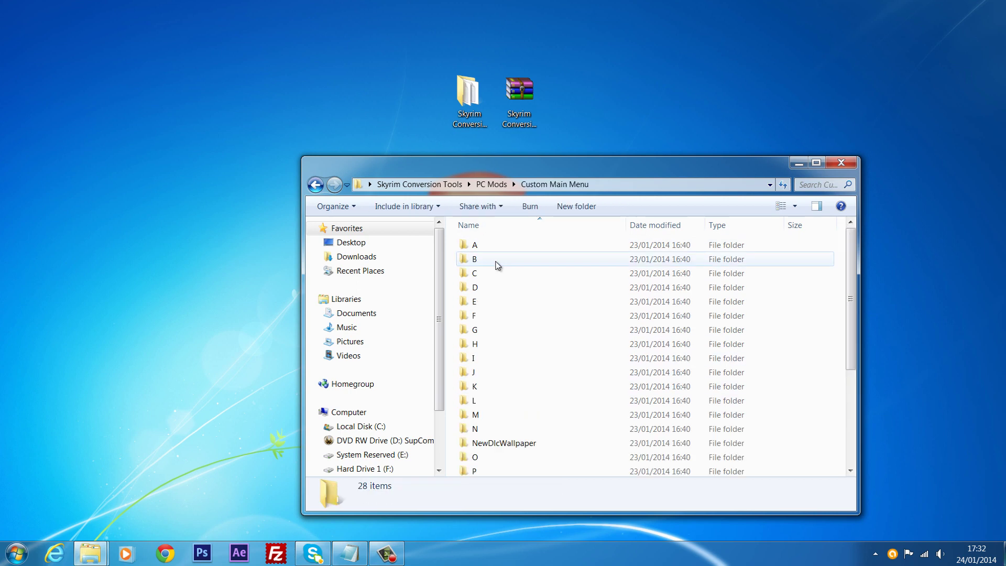
left_click_drag(546, 158, 535, 136)
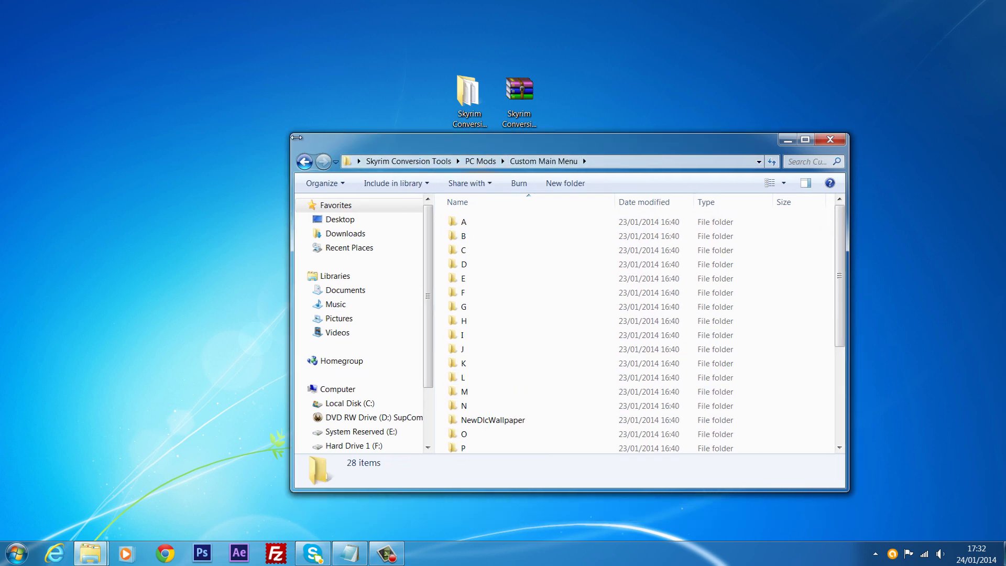
left_click_drag(295, 137, 179, 50)
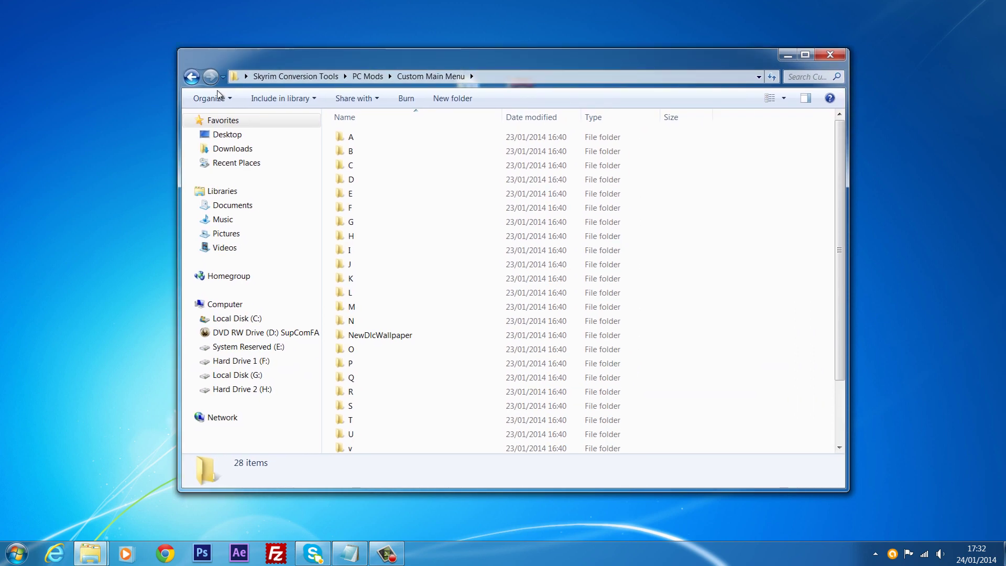
left_click(344, 223)
double_click(344, 223)
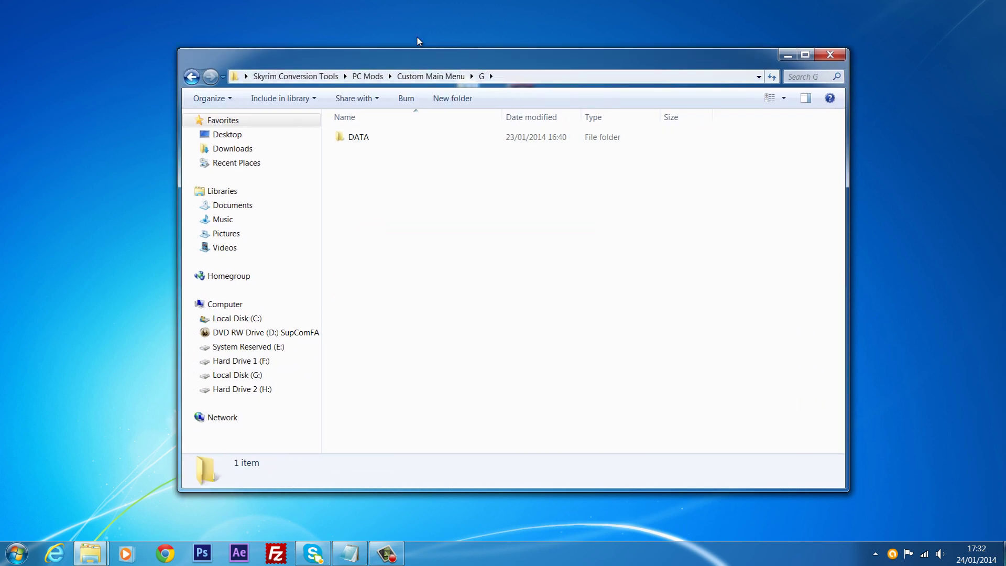
left_click_drag(416, 56, 429, 70)
double_click(376, 151)
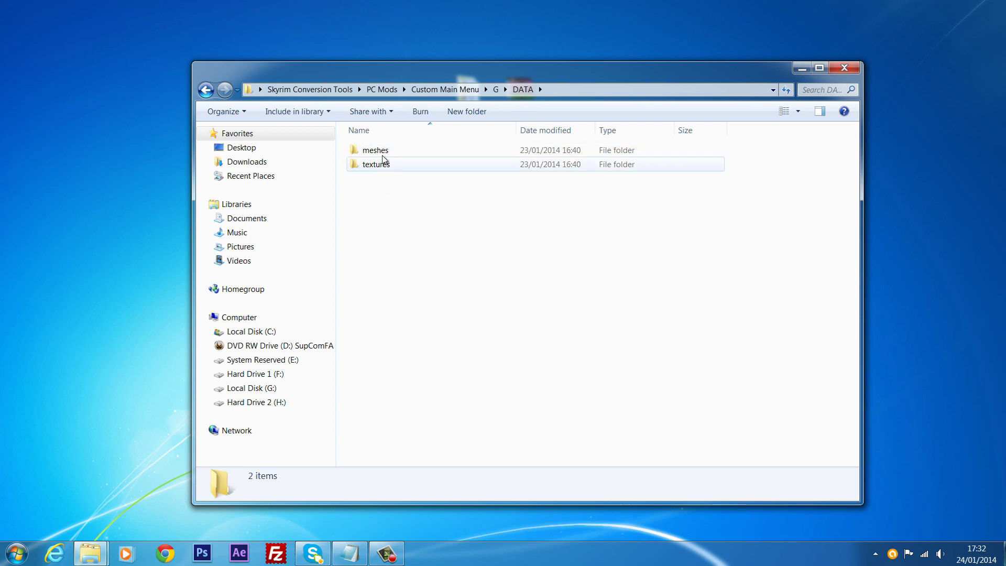
- Browse from the DATA folder through textures and interface to the objects folder
left_click_drag(382, 194, 440, 148)
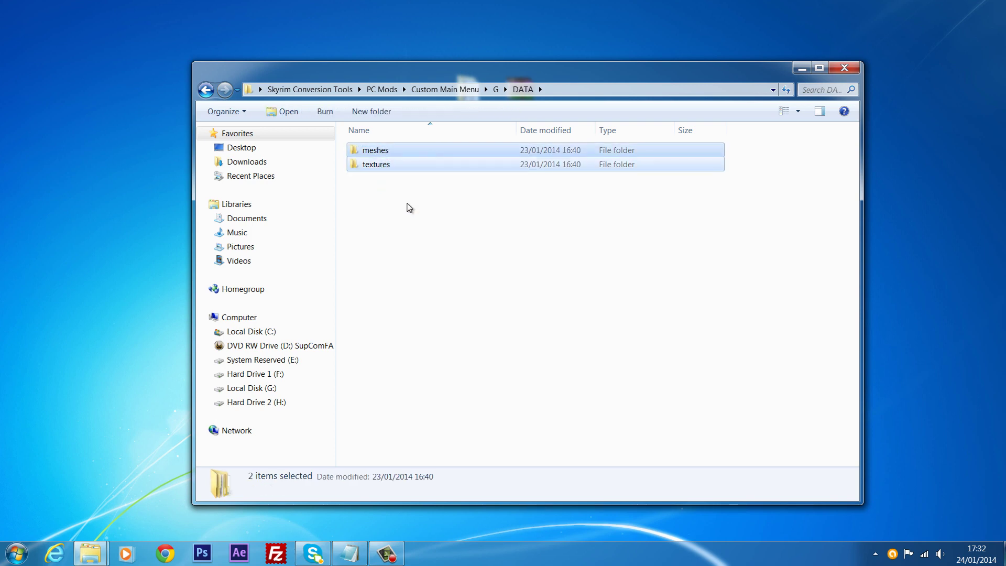
left_click(409, 209)
double_click(397, 166)
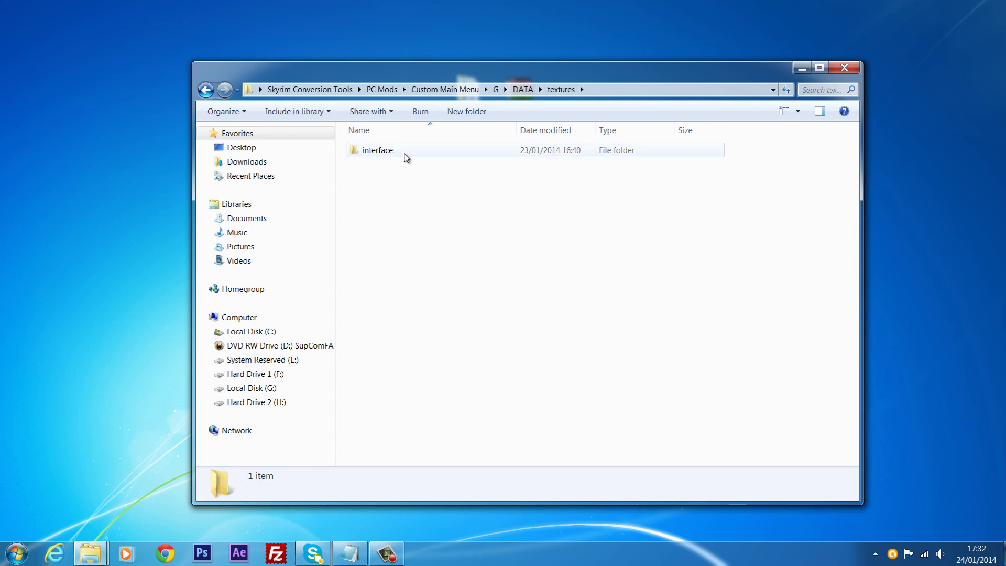
left_click(405, 156)
double_click(405, 157)
double_click(408, 157)
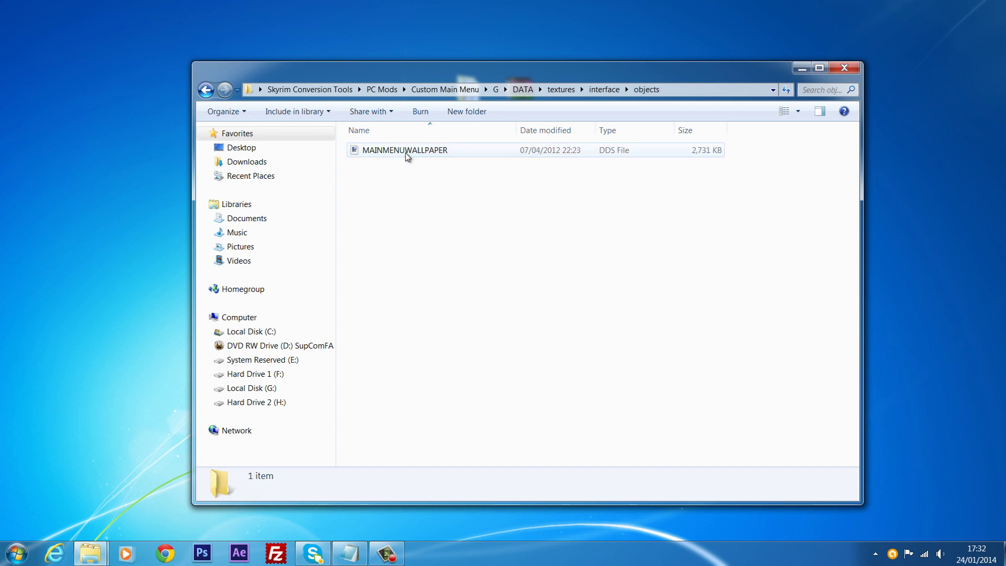
- View the MAINMENUWALLPAPER DDS file in Paint.NET, close it and go back up to variant G's DATA folder
left_click(408, 156)
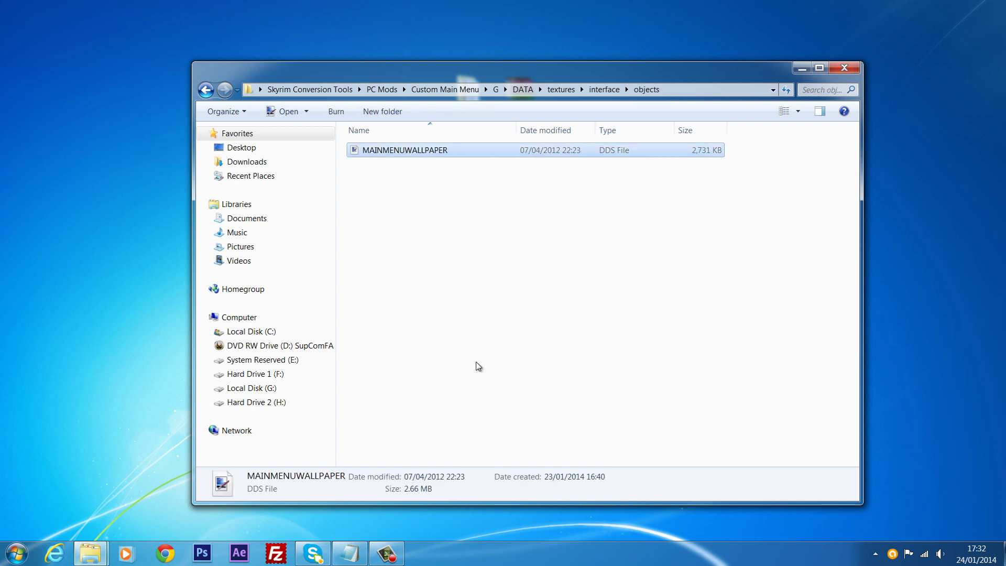
left_click(464, 151)
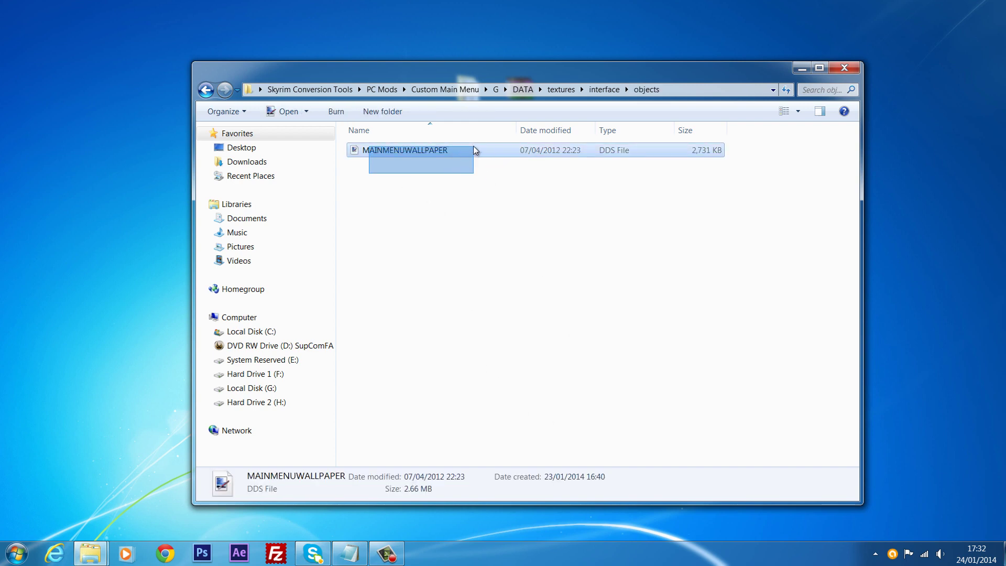
key("Escape")
double_click(464, 151)
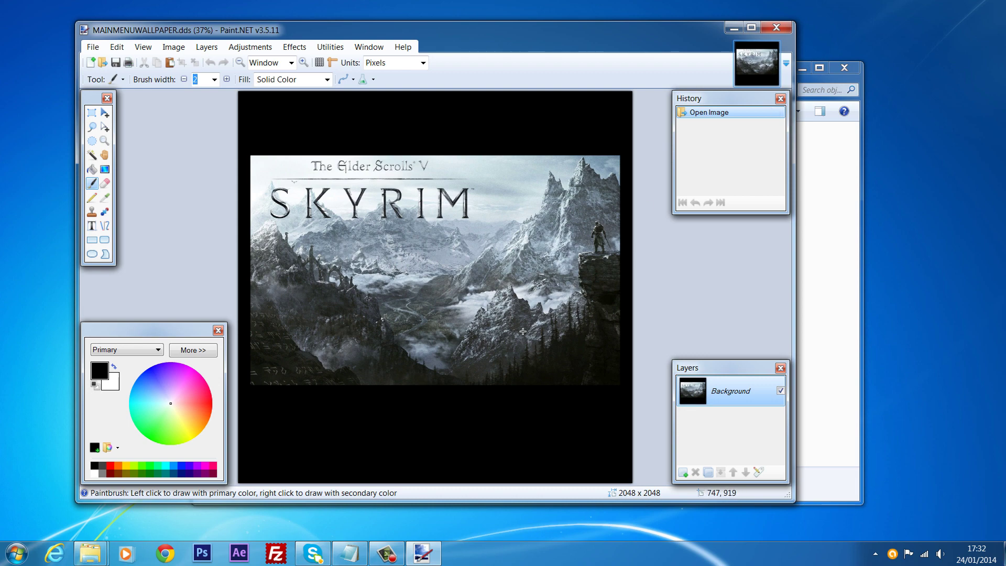
left_click(772, 24)
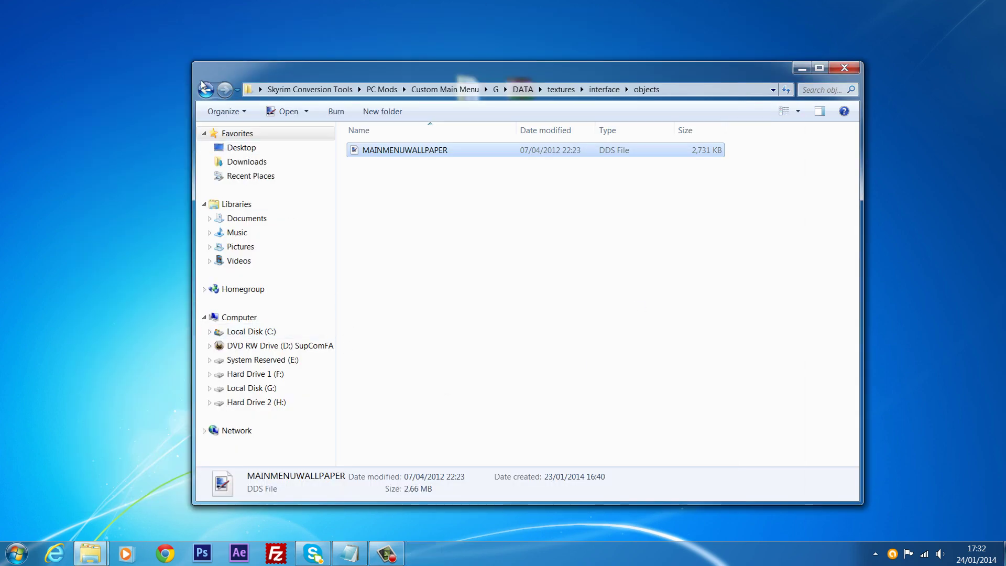
left_click(205, 89)
left_click(206, 91)
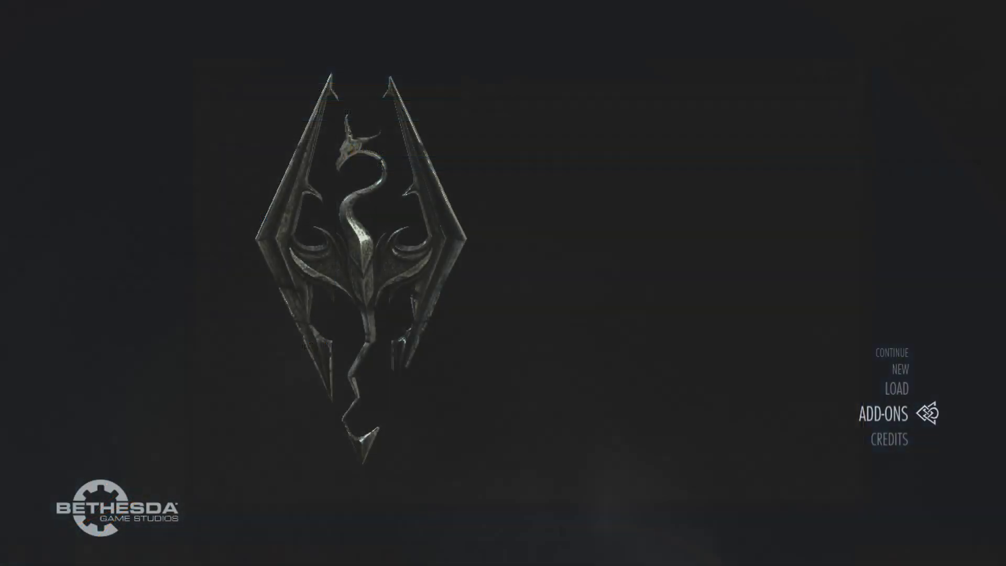
key("Up")
key("Up")
key("Down")
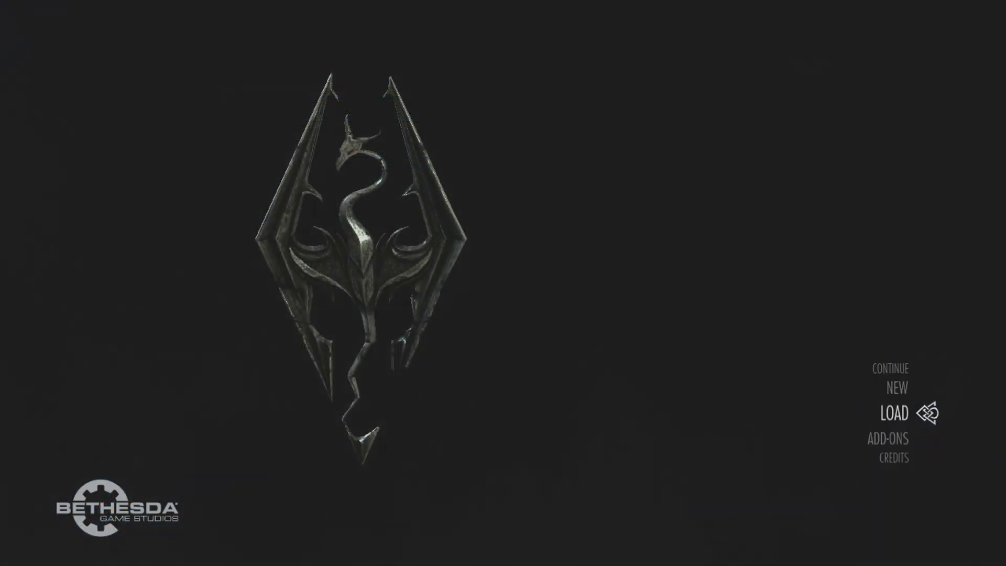
key("Up")
key("Up")
key("Down")
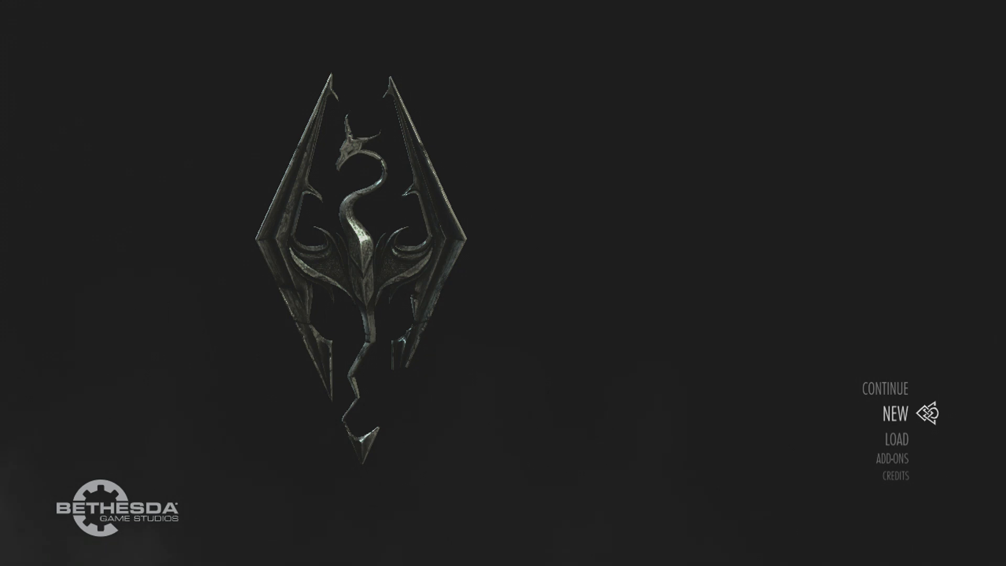
key("Down")
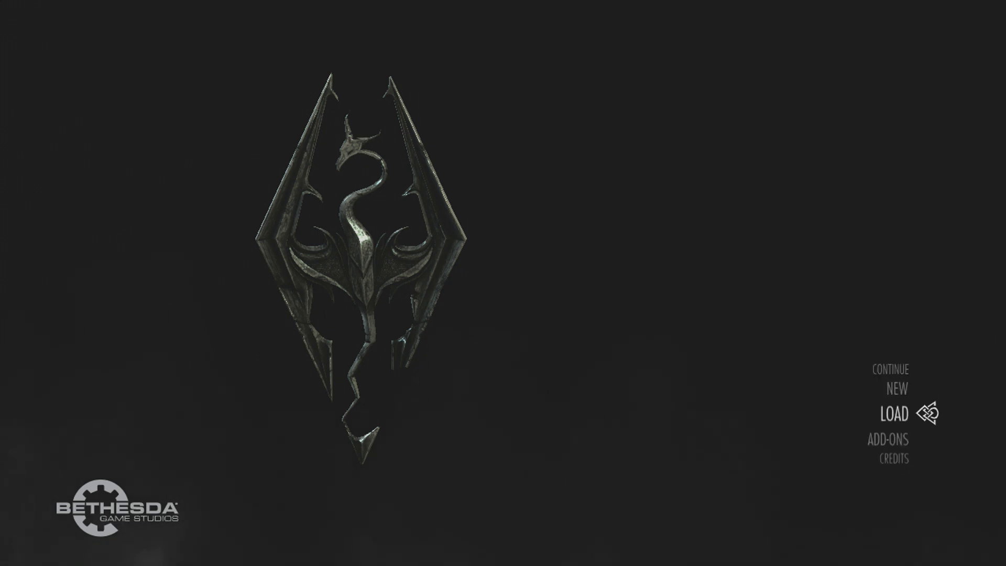
key("Return")
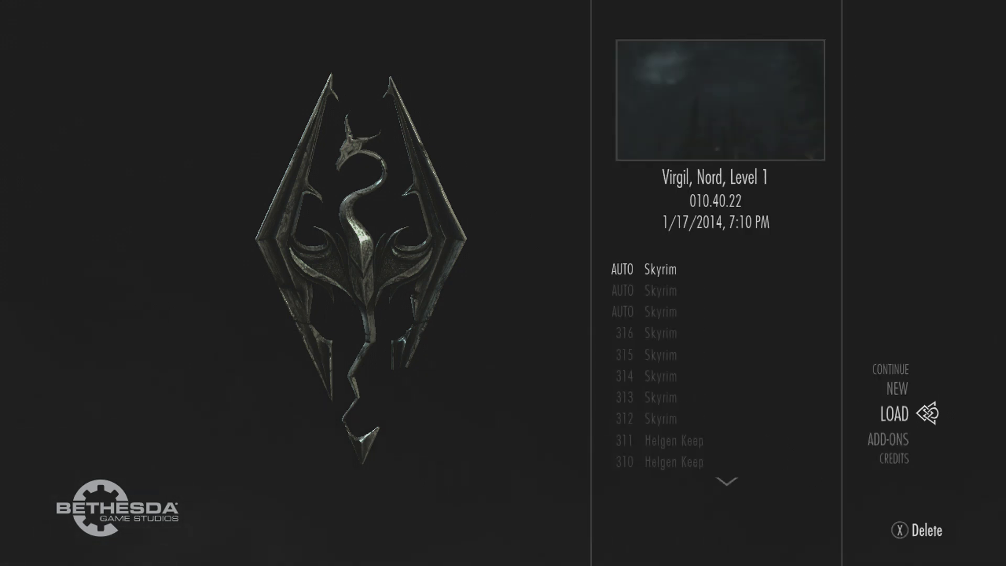
key("Escape")
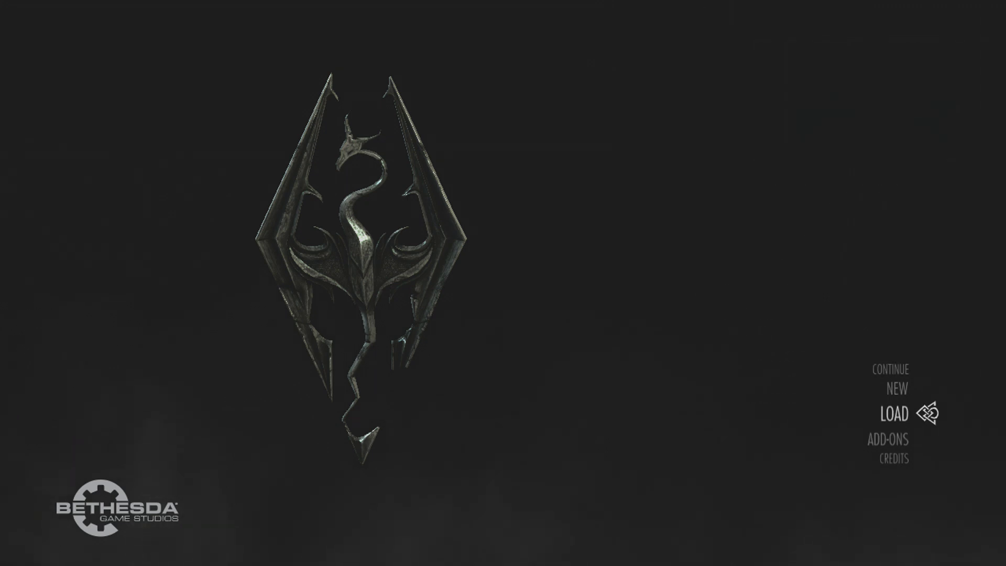
key("Up")
key("Up")
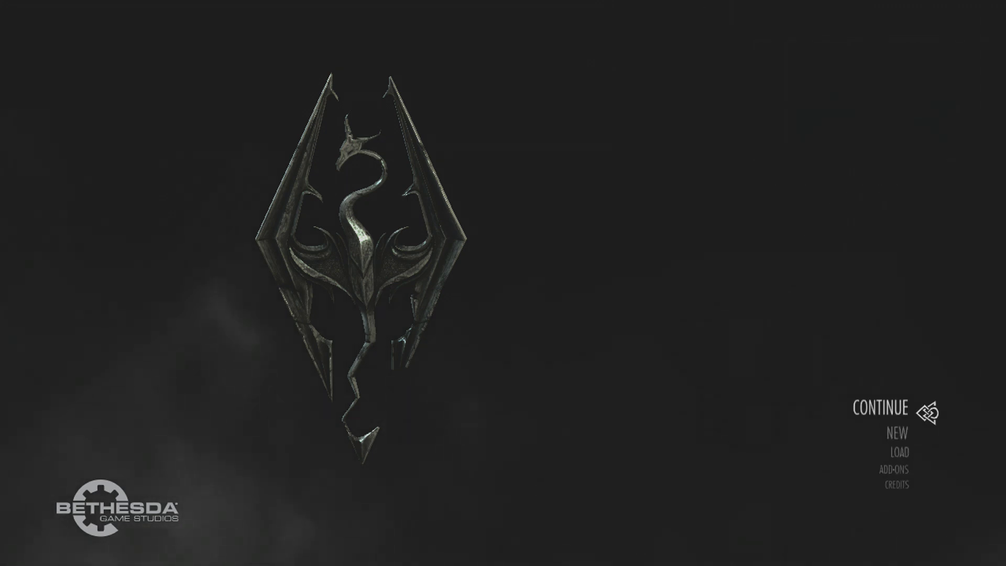
key("Down")
key("Down")
key("Down")
key("Down")
key("Up")
key("Up")
key("Up")
key("Up")
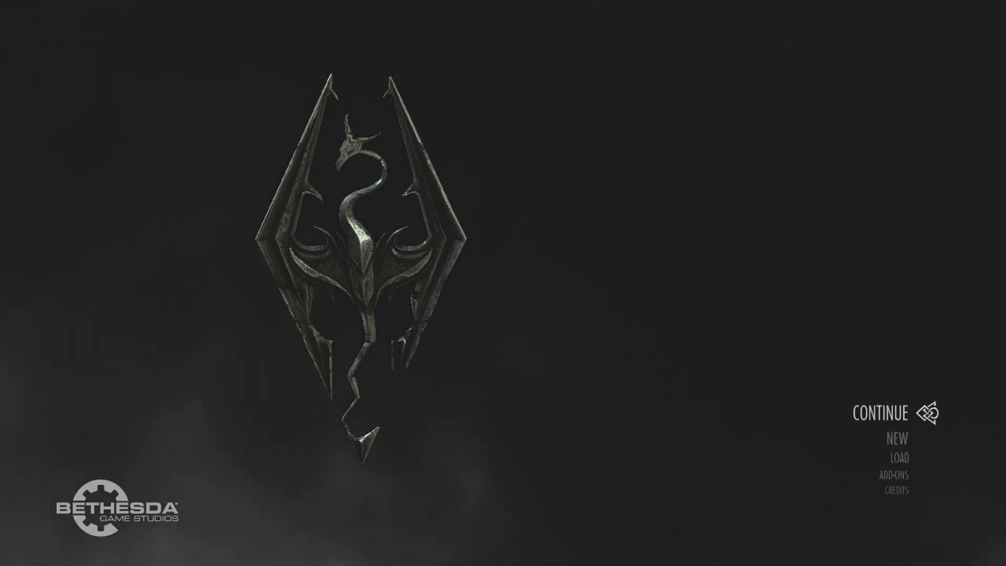
key("Down")
key("Down")
key("Down")
key("Up")
key("Up")
key("Down")
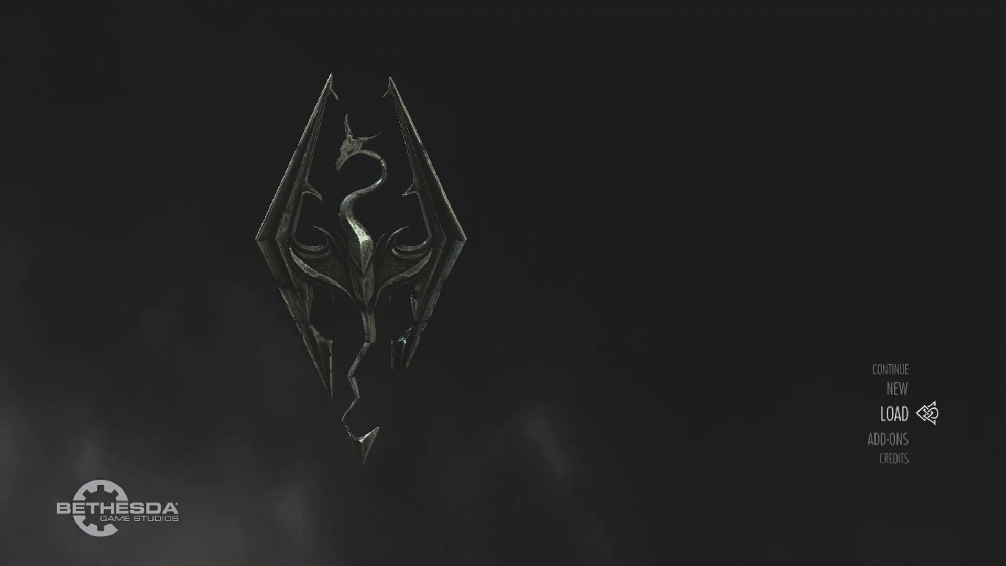
key("Down")
key("Down")
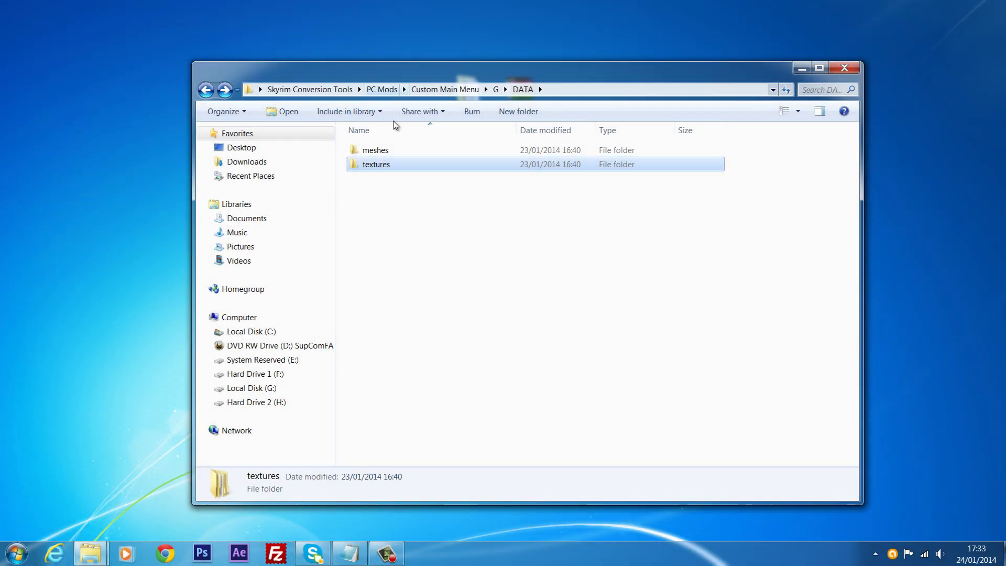
- Copy the interface folder from variant G's textures folder into the textures folder of Skyrim's Data folder
double_click(371, 167)
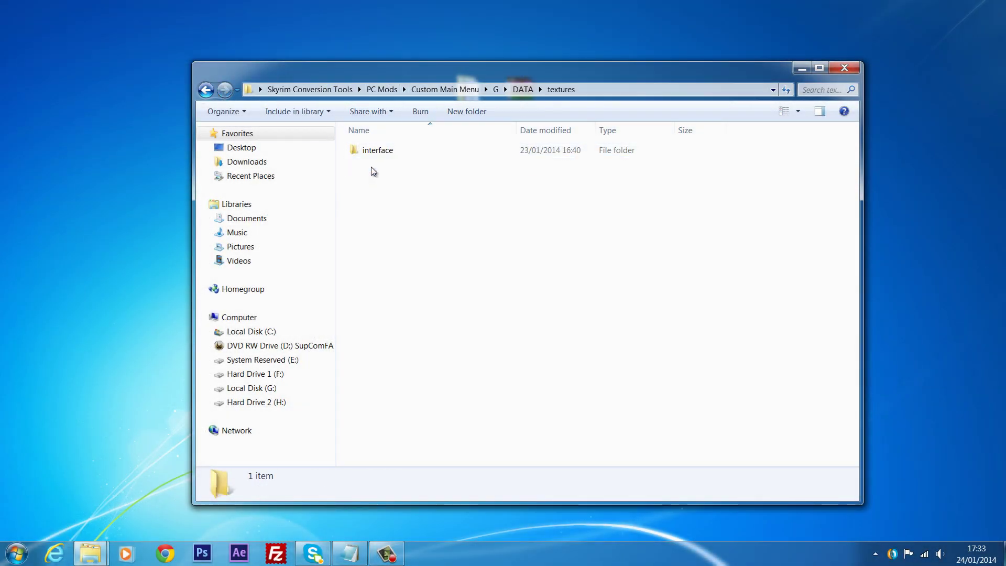
left_click(394, 151)
right_click(393, 150)
left_click(422, 343)
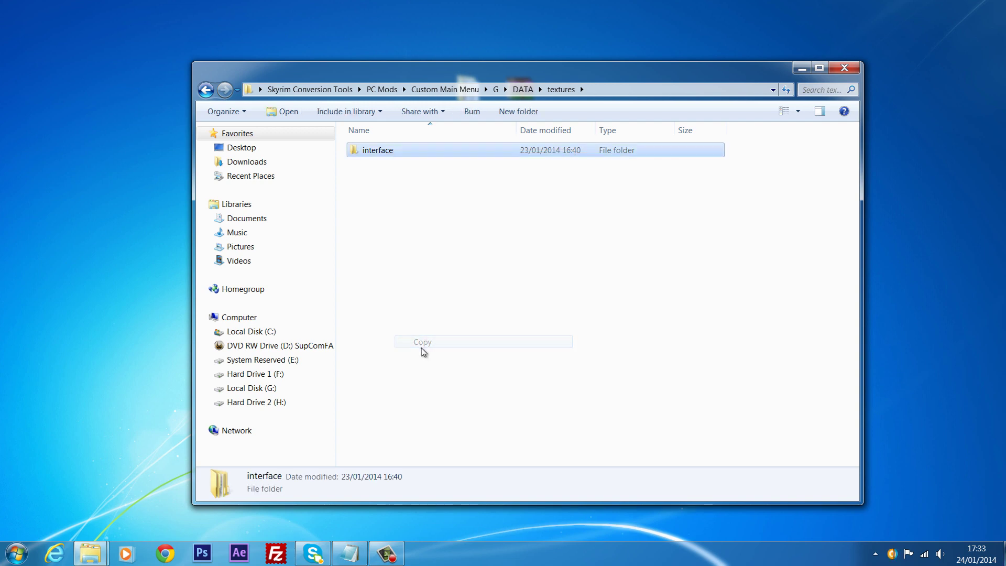
mouse_move(90, 553)
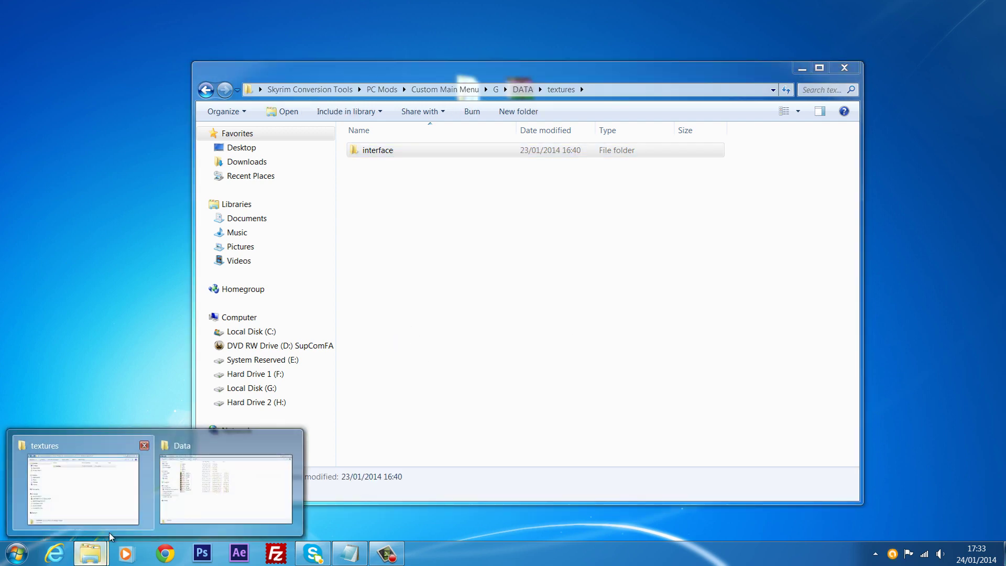
left_click(225, 499)
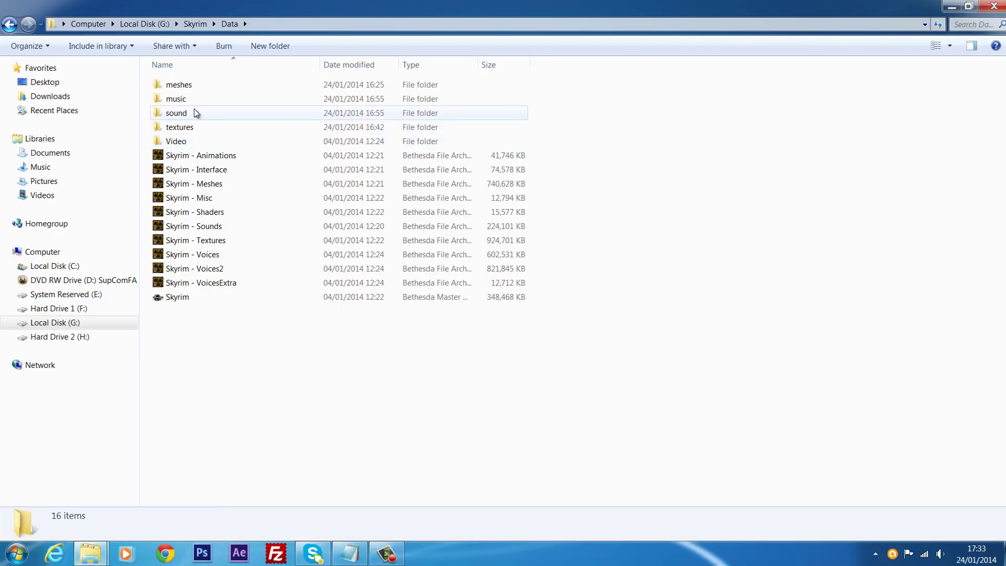
double_click(193, 128)
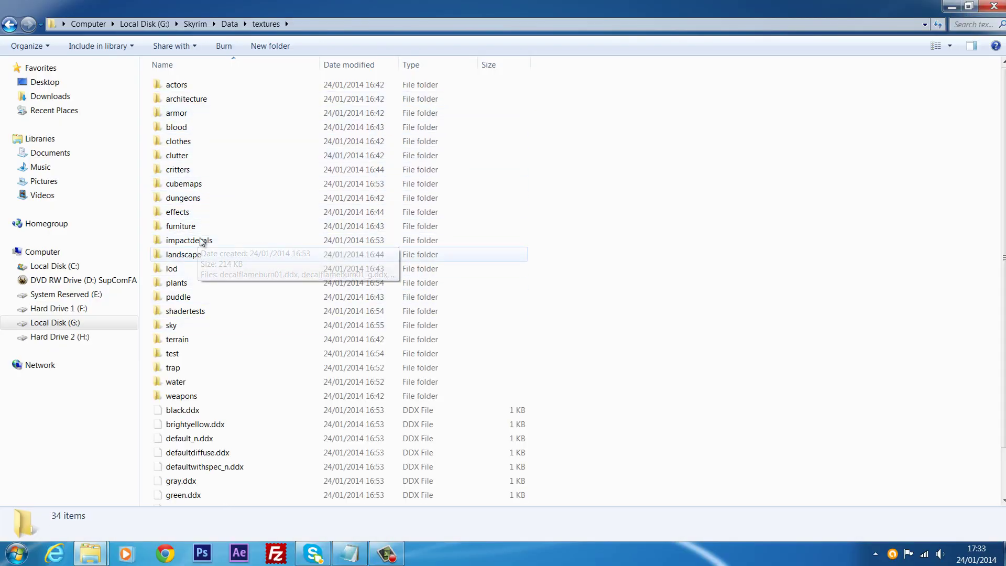
right_click(710, 113)
left_click(742, 207)
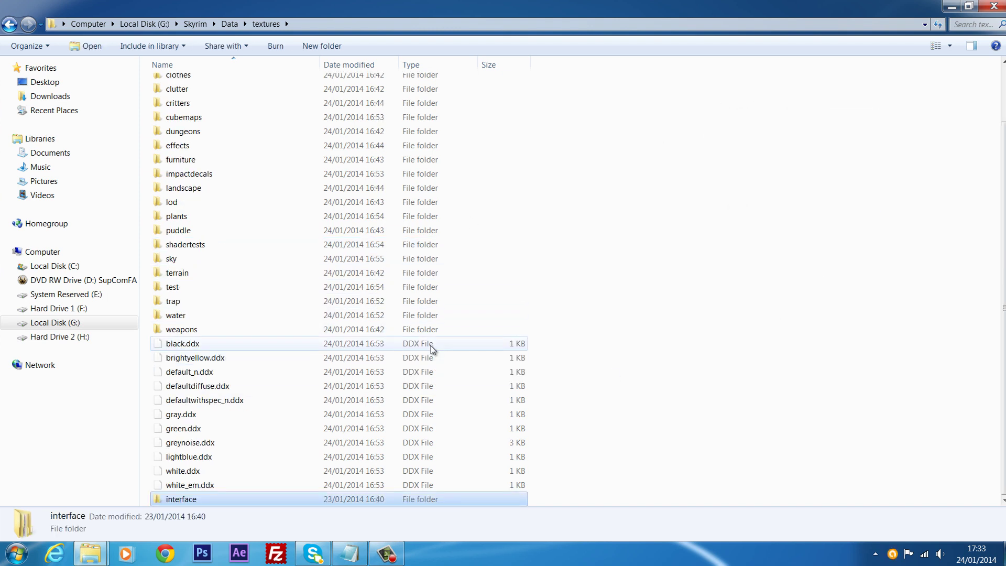
- Browse the pasted interface folder down to MAINMENUWALLPAPER in objects, and return to Skyrim's Data folder
double_click(195, 502)
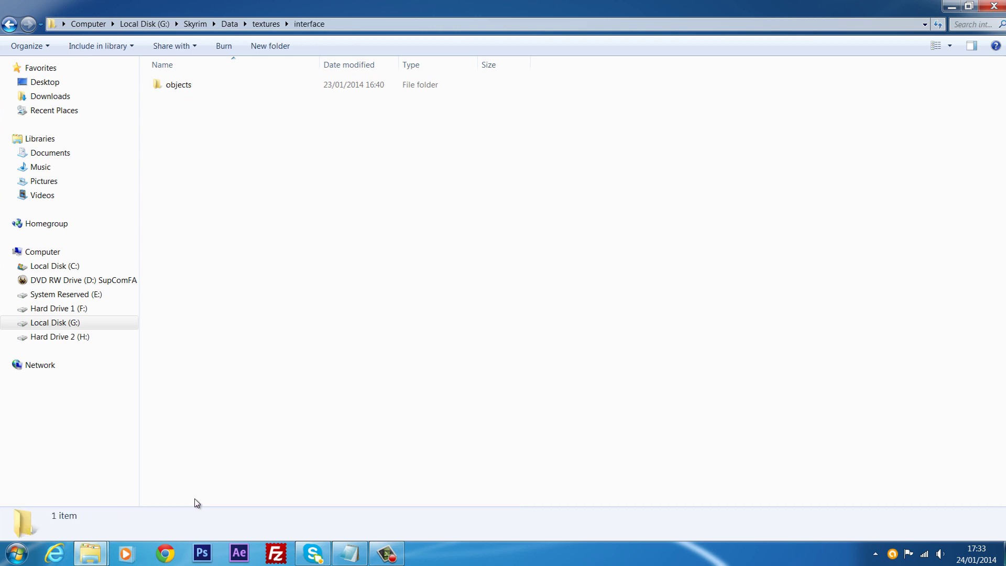
double_click(234, 87)
left_click(234, 87)
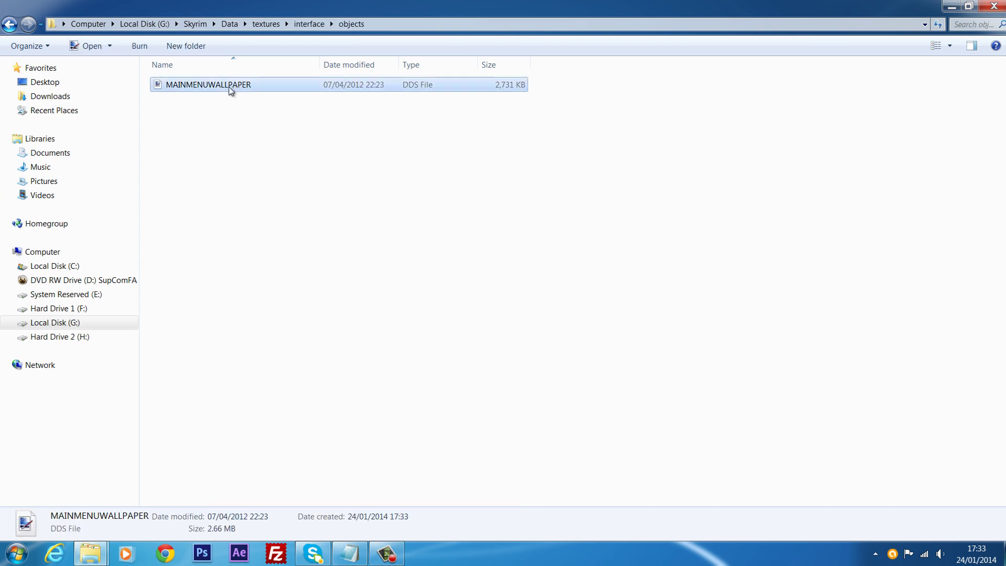
left_click(10, 25)
left_click(10, 24)
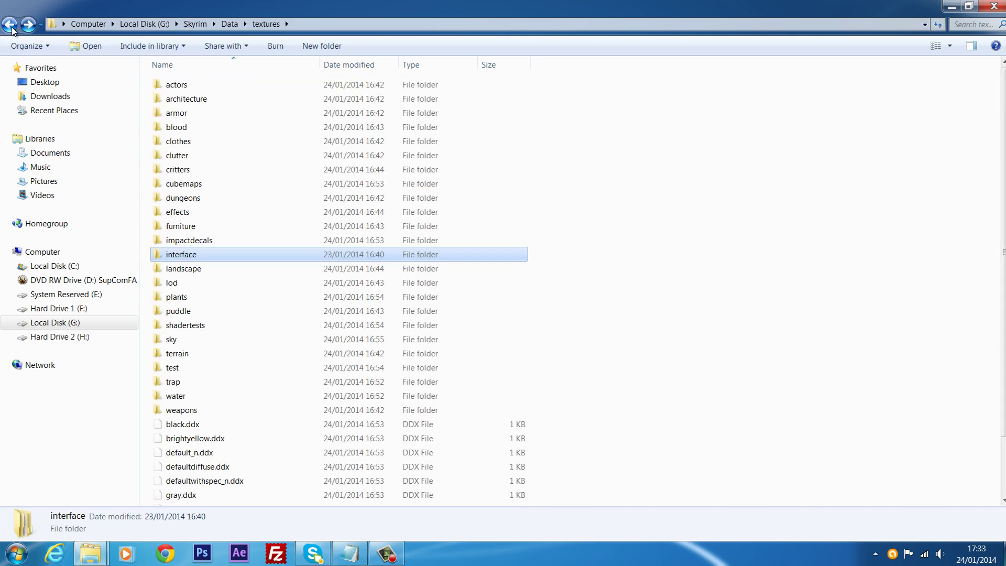
left_click(10, 24)
left_click(278, 366)
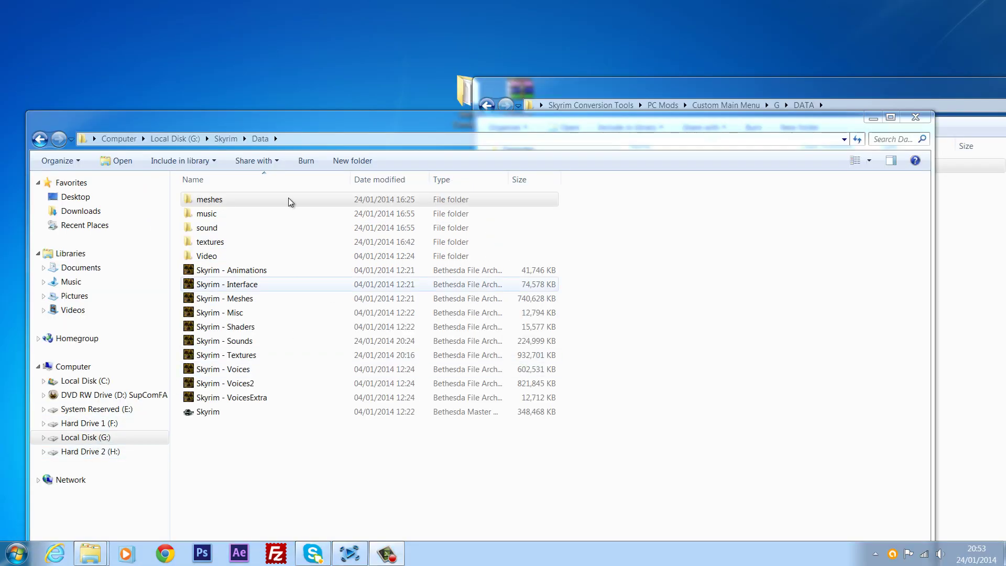
- Open the meshes folder in the mod's variant G DATA folder and copy its interface folder
left_click(290, 202)
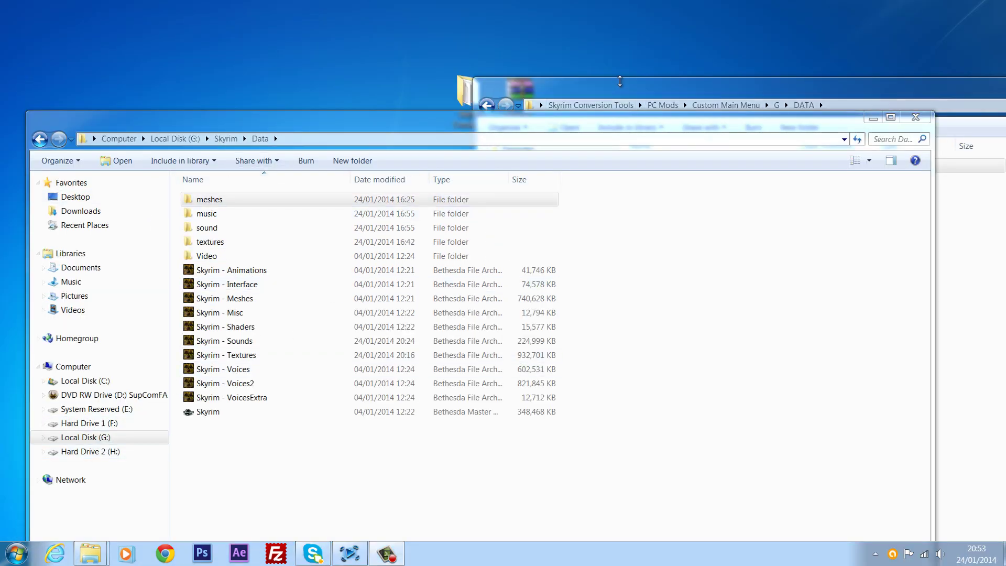
left_click_drag(655, 90, 655, 102)
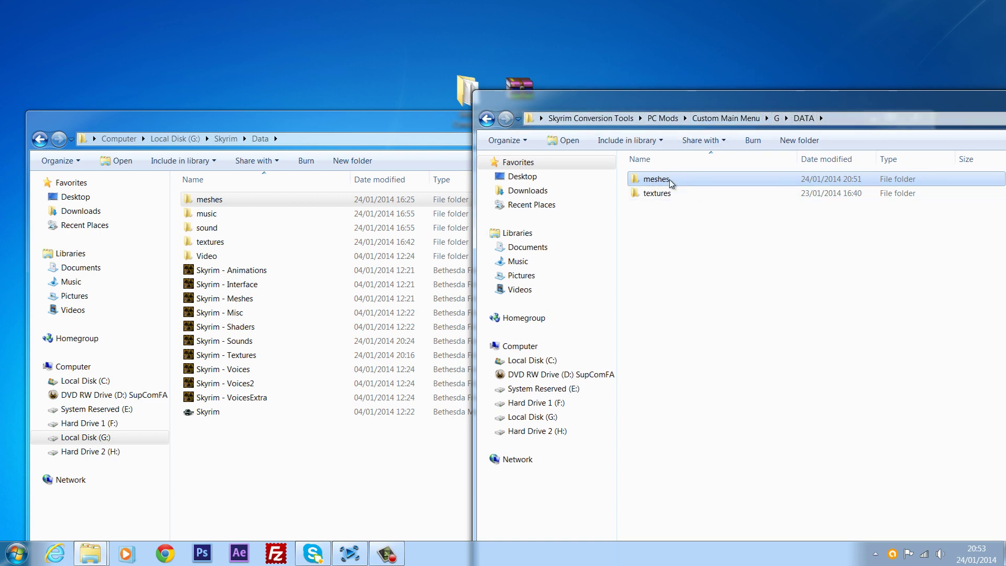
double_click(680, 183)
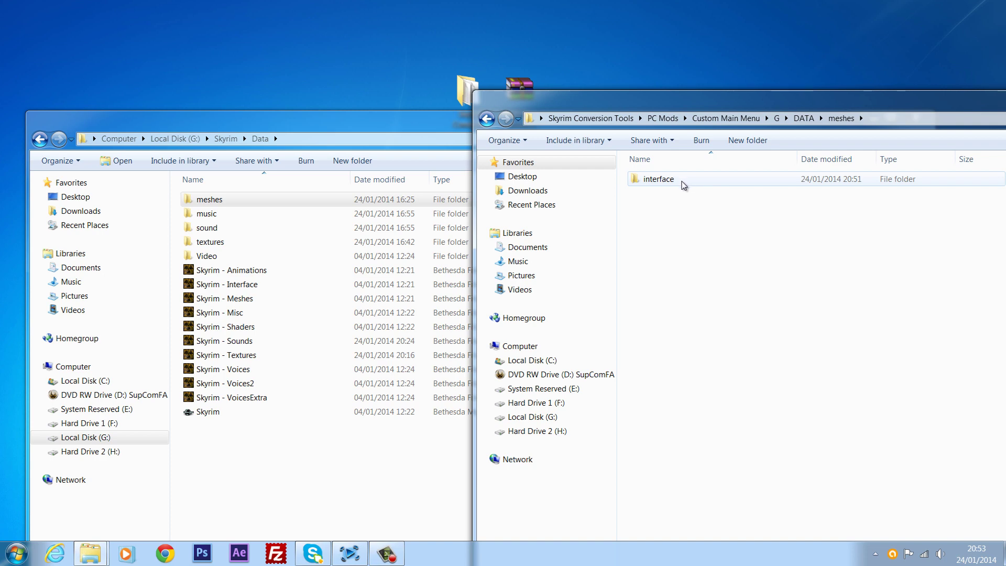
left_click(684, 183)
right_click(684, 185)
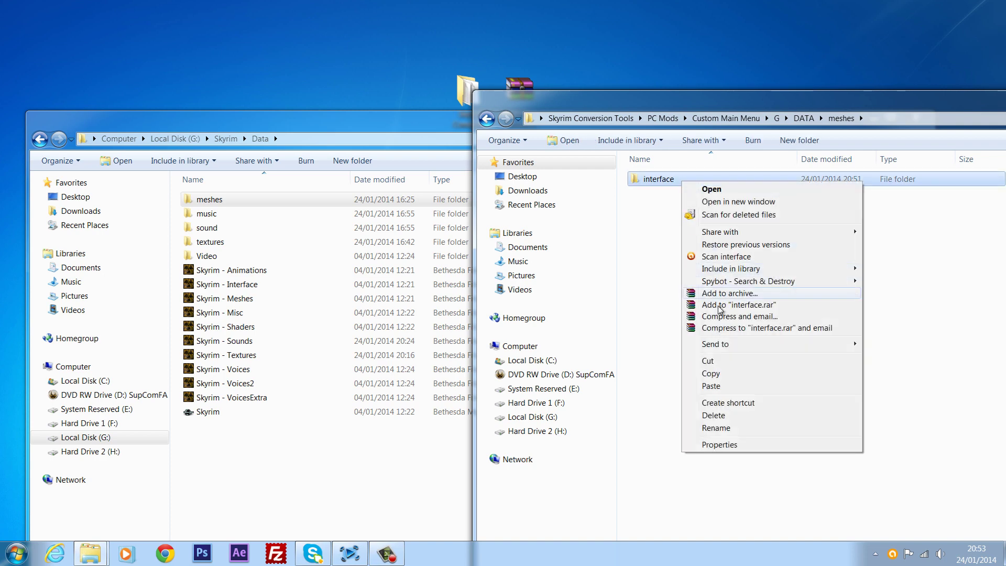
left_click(713, 373)
- Look inside the mod's interface and logo mesh folders, and go back up to variant G's DATA folder
double_click(661, 180)
double_click(661, 179)
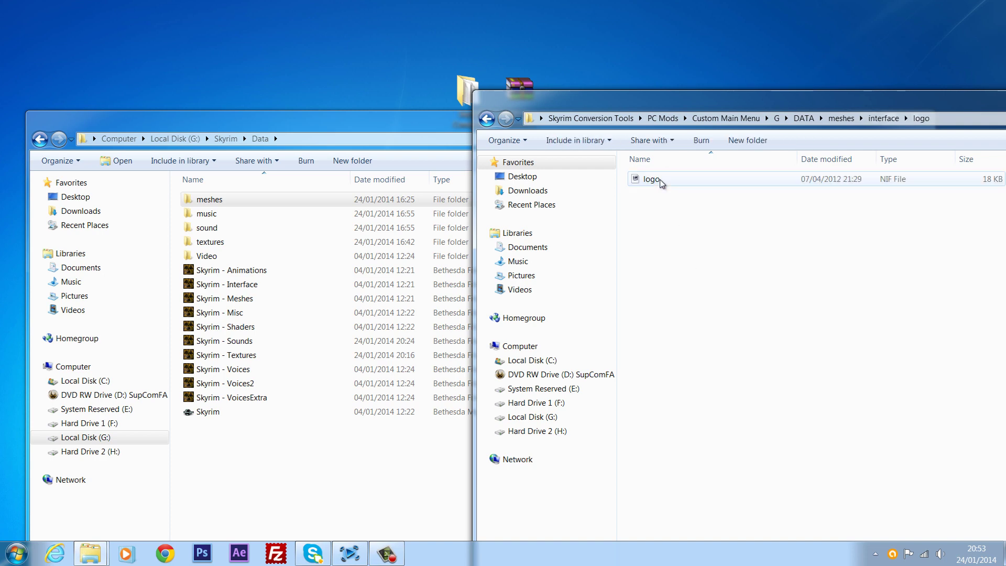
left_click(487, 119)
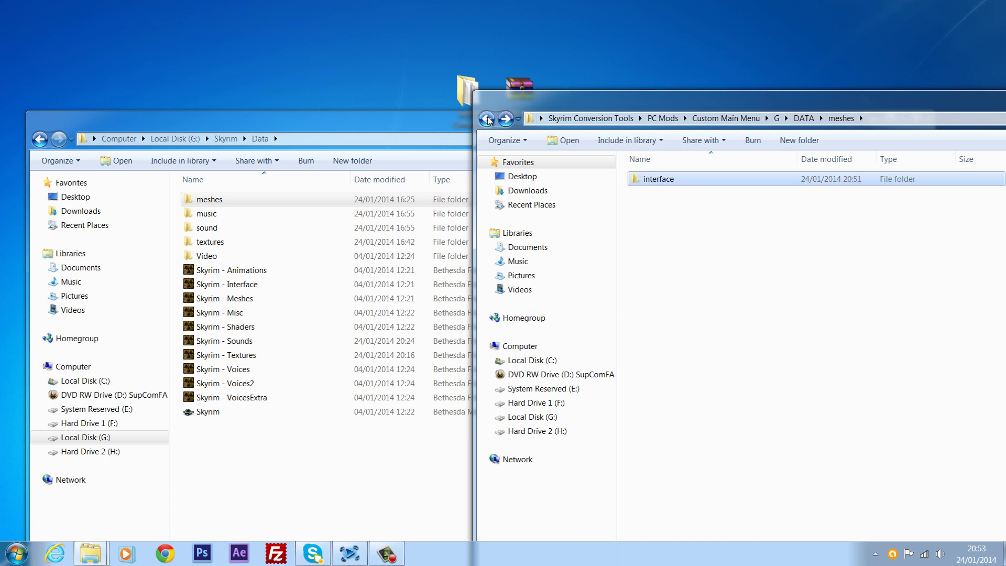
left_click(487, 119)
- Open Skyrim's Data meshes folder beside the mod's meshes folder and transfer the mod's interface folder into it
double_click(209, 200)
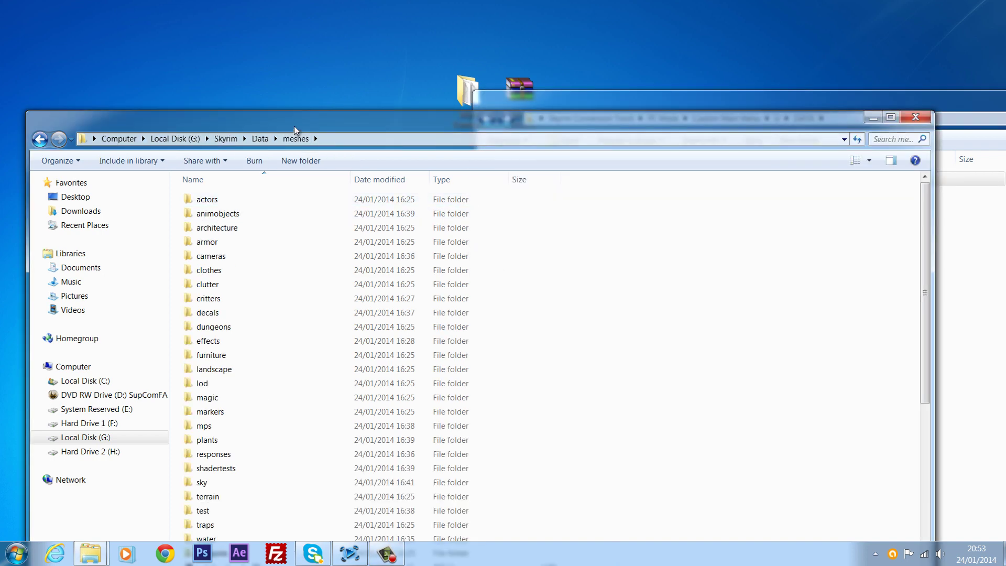
left_click_drag(294, 128, 287, 51)
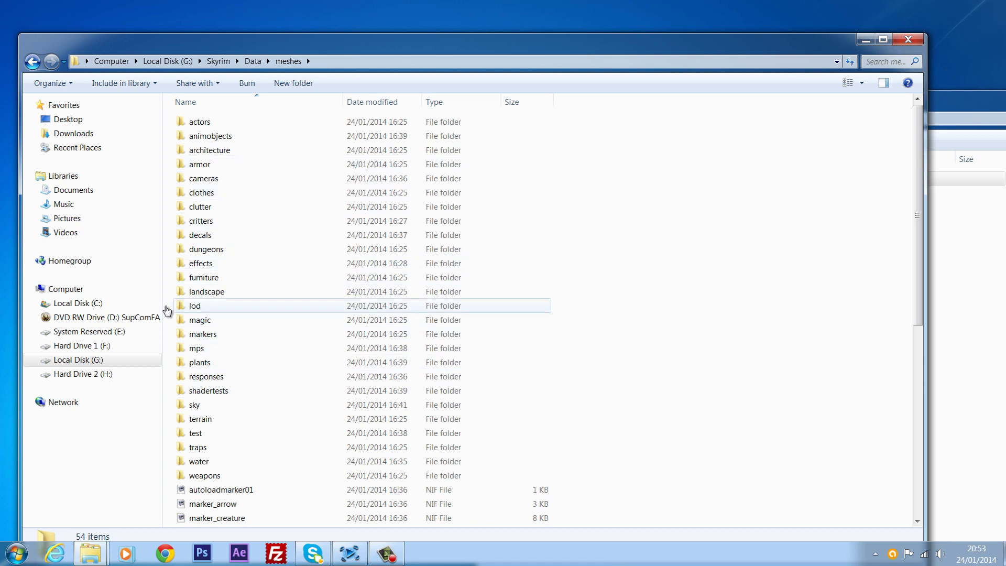
left_click(962, 331)
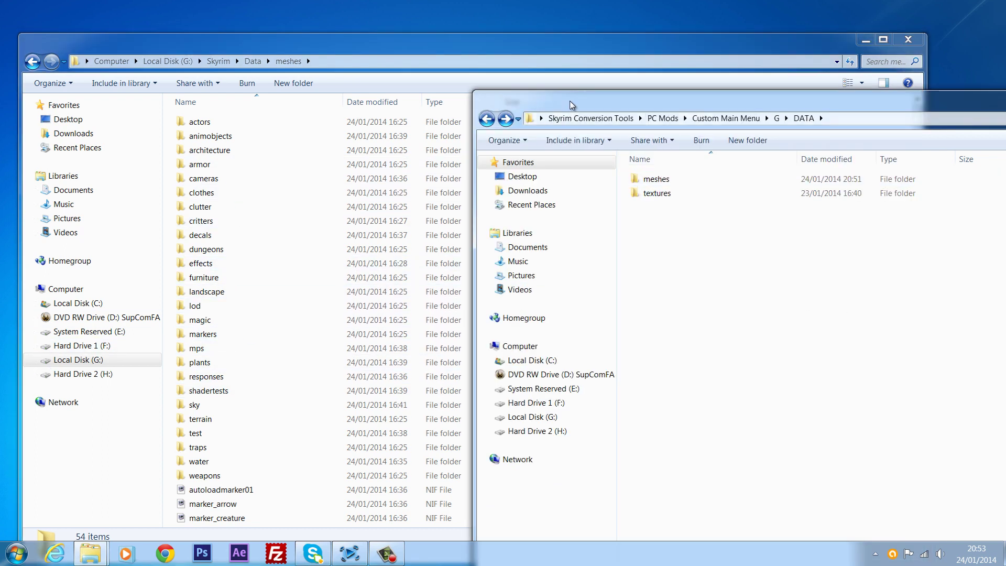
left_click_drag(573, 101, 667, 107)
left_click(768, 188)
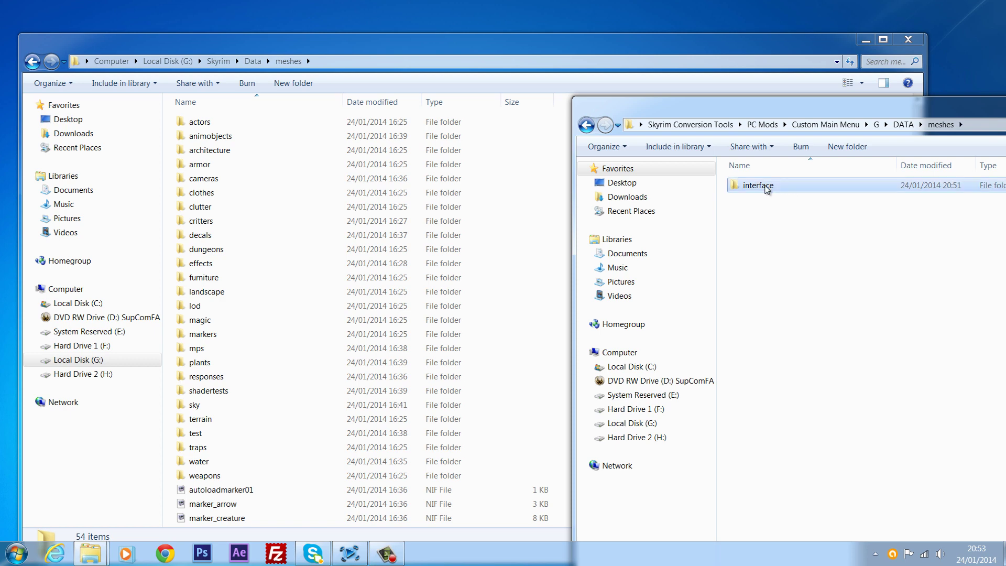
left_click_drag(755, 105, 915, 102)
left_click_drag(906, 183, 680, 213)
left_click(611, 372)
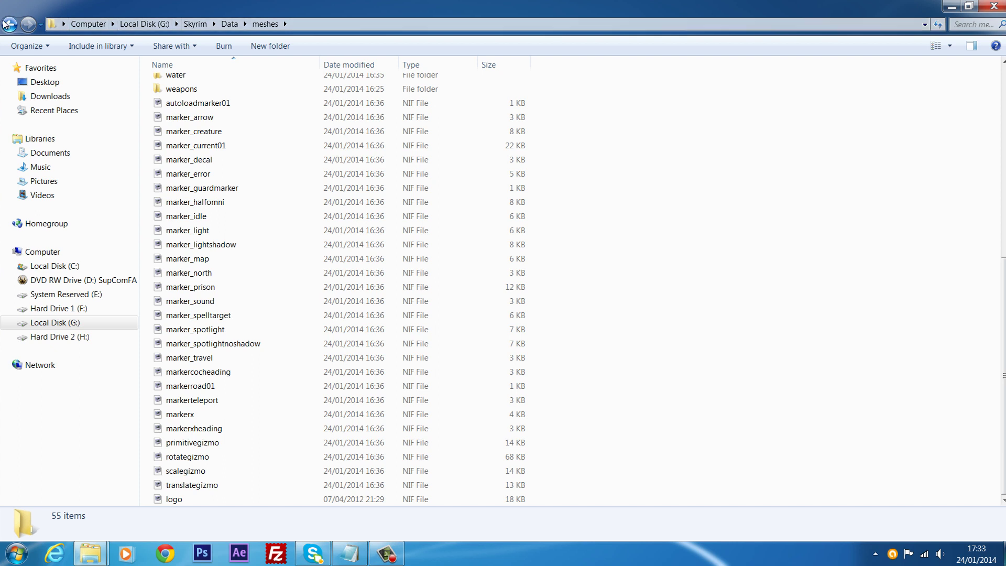
- Return from meshes to Skyrim's Data folder and bring its window to the front
left_click(9, 24)
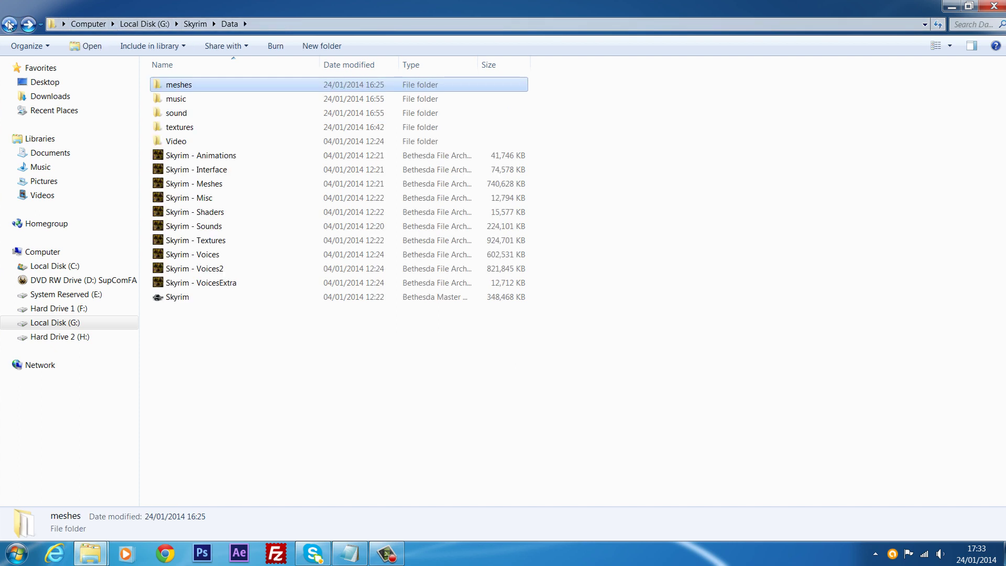
left_click(312, 398)
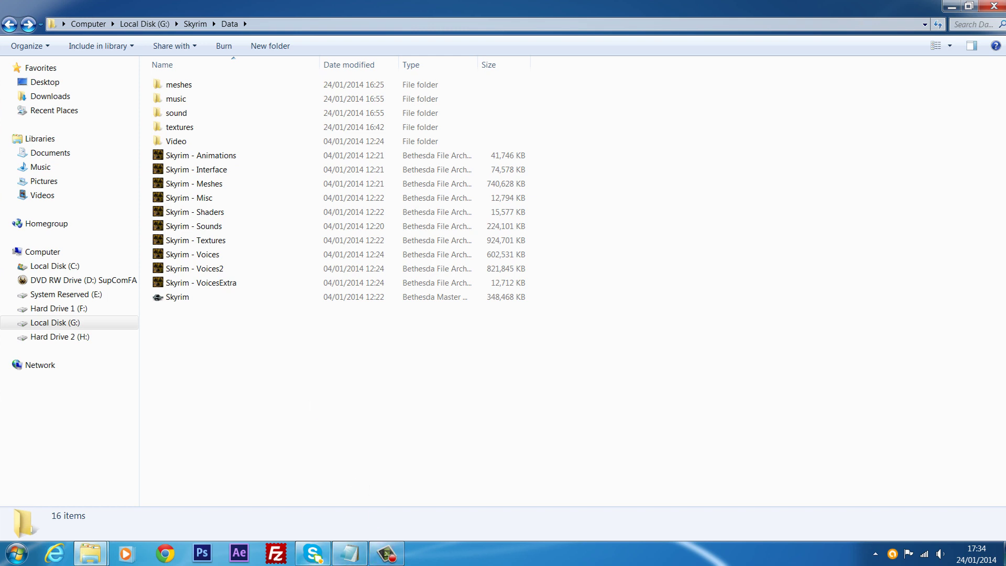
left_click(394, 559)
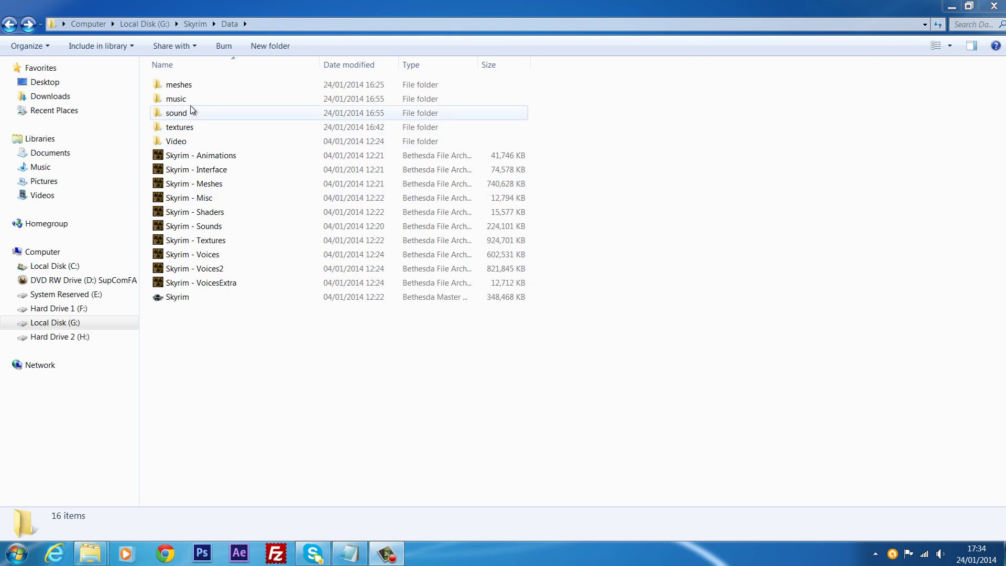
mouse_move(90, 552)
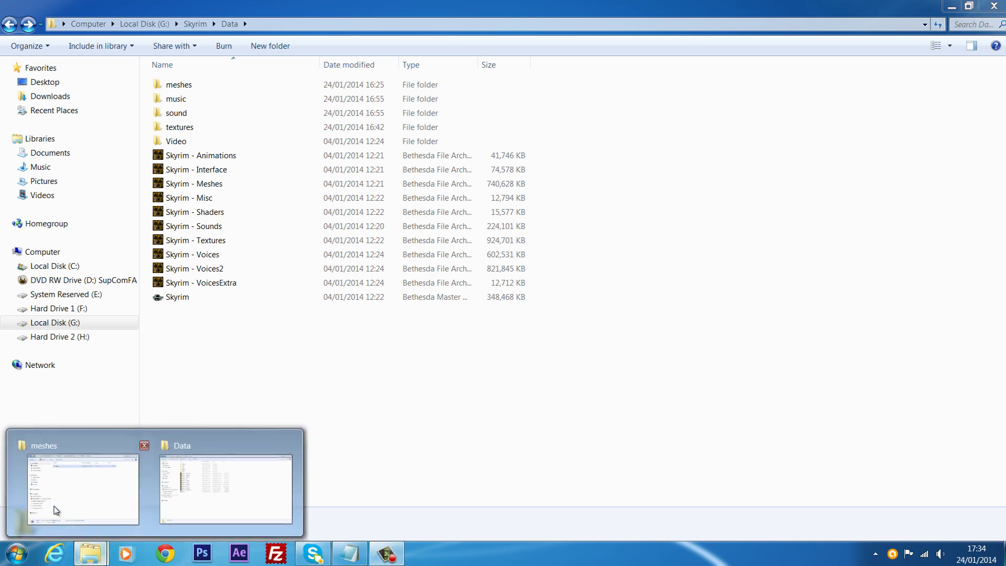
left_click(231, 488)
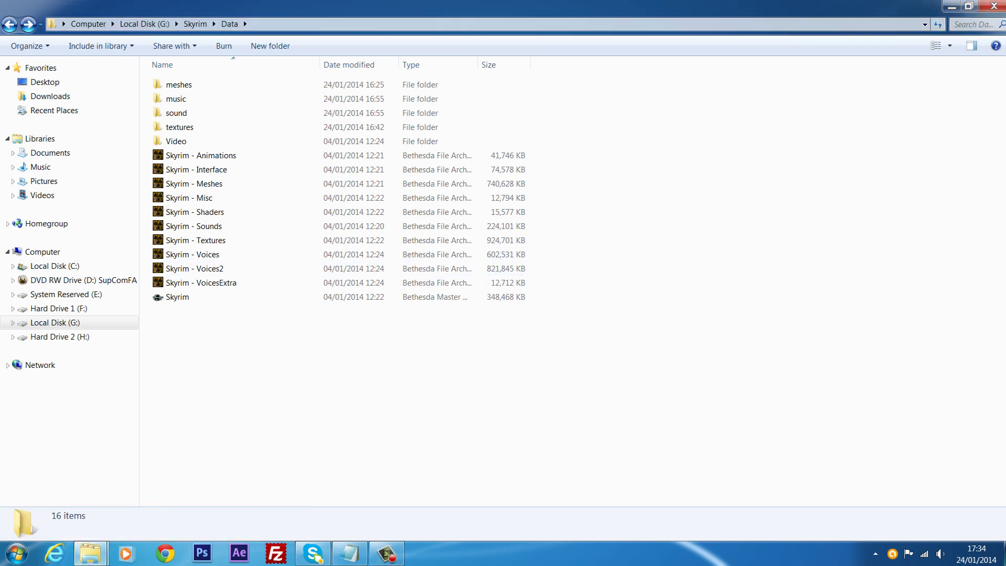
mouse_move(90, 553)
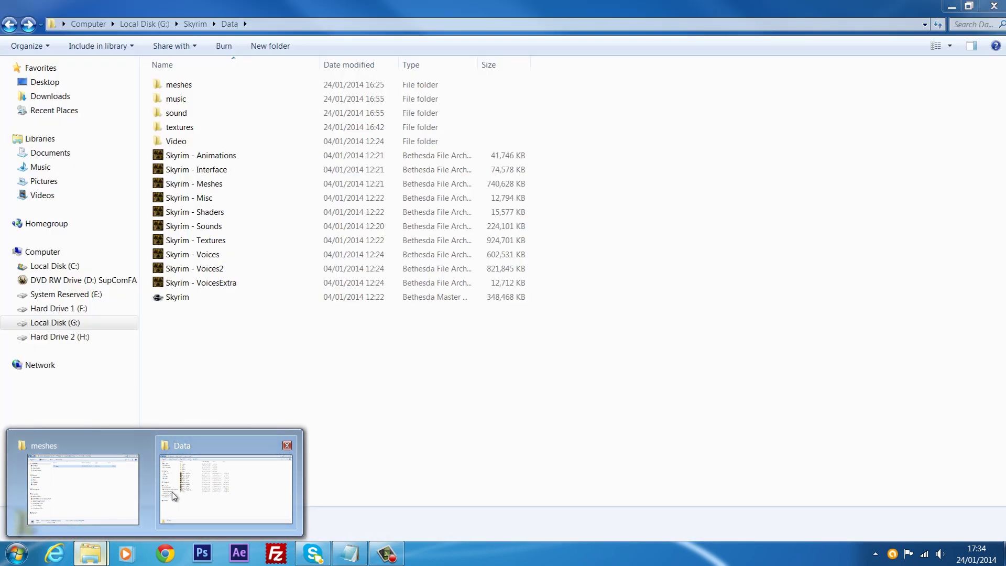
left_click(173, 495)
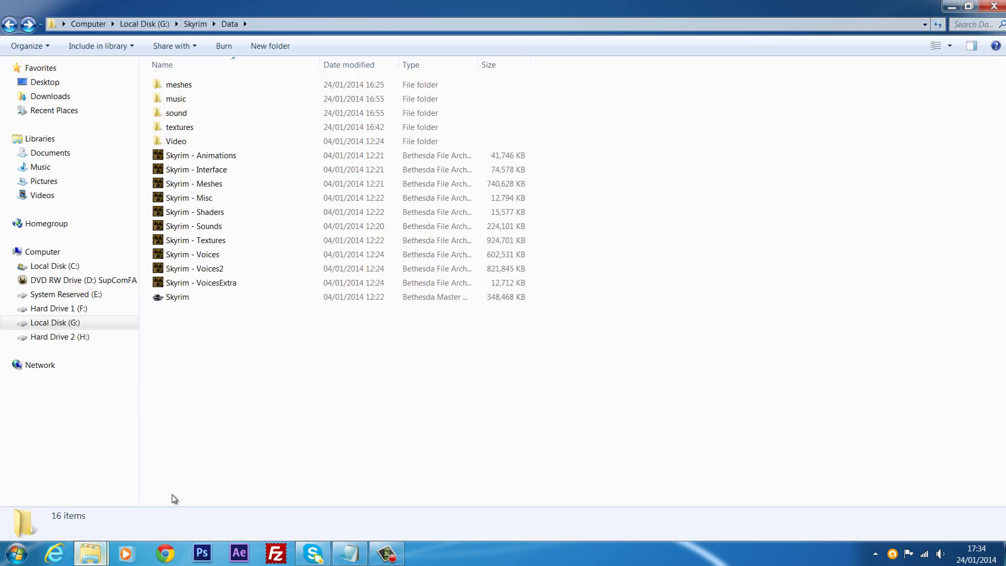
- Bring the Custom Main Menu meshes window forward and go up to the PC Mods folder
left_click(91, 553)
left_click(77, 493)
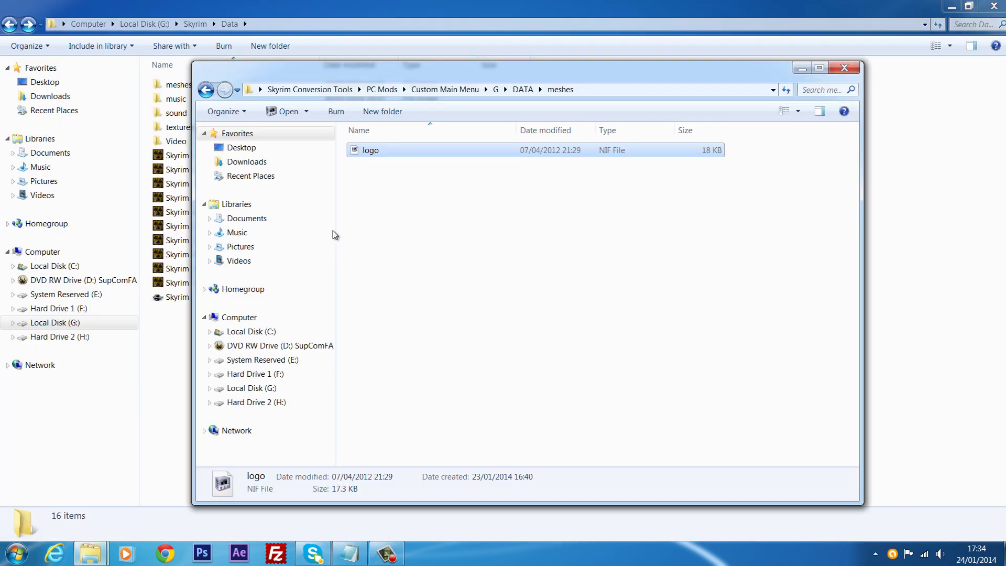
left_click(445, 89)
left_click(381, 89)
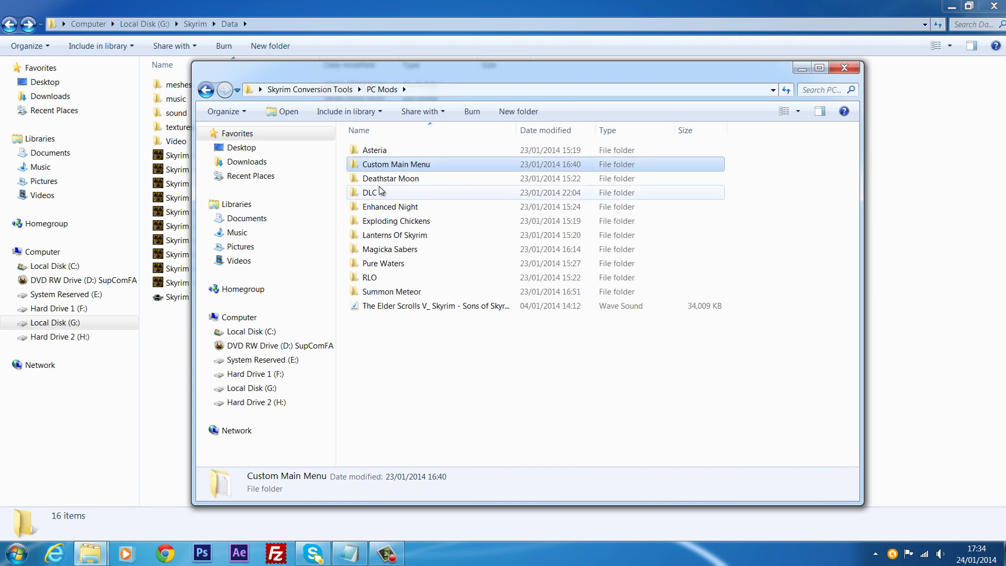
- Copy the wave file "The Elder Scrolls V_ Skyrim - Sons of Skyrim - Metal Cover" from the PC Mods folder
left_click(377, 309)
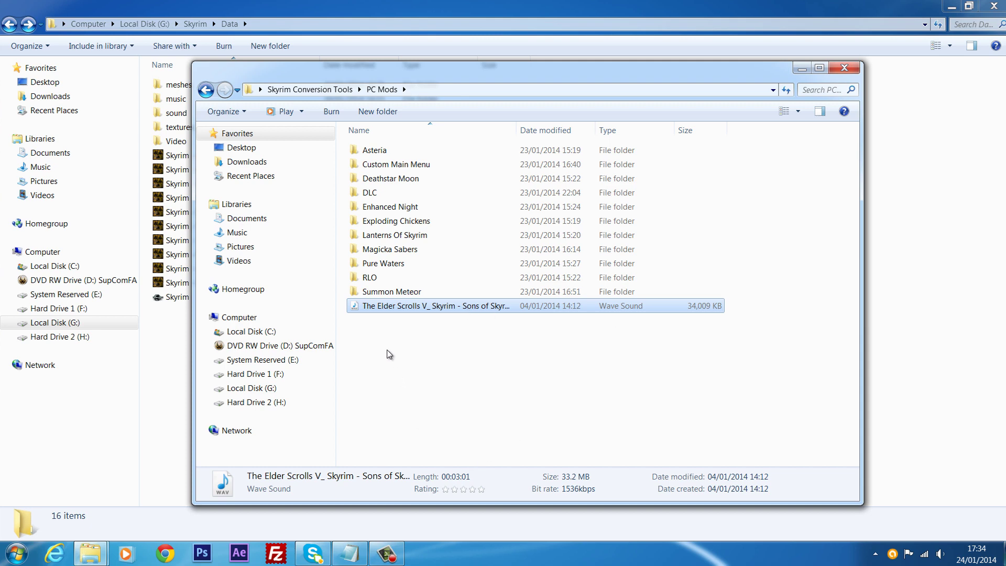
left_click_drag(361, 338, 505, 302)
right_click(428, 310)
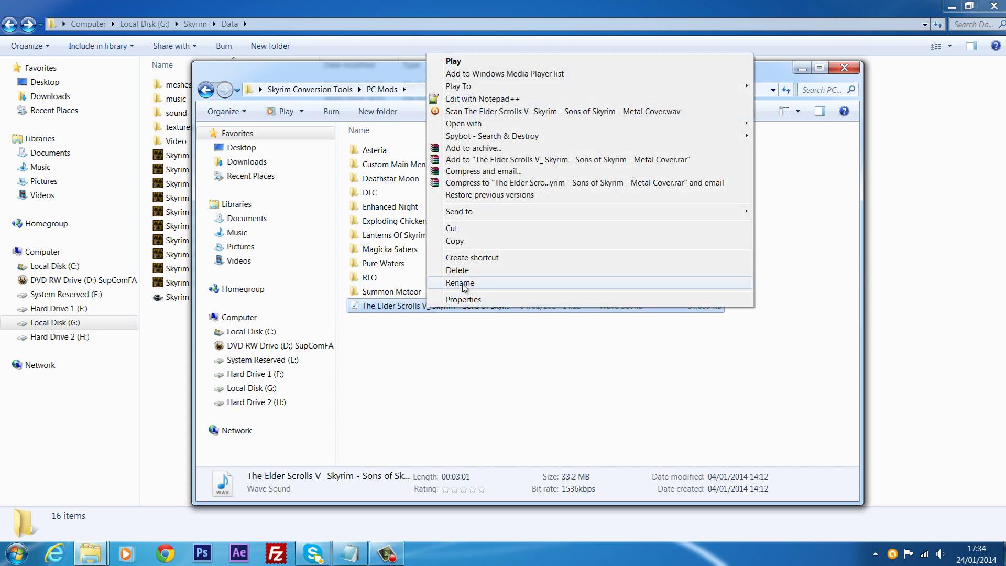
left_click(432, 360)
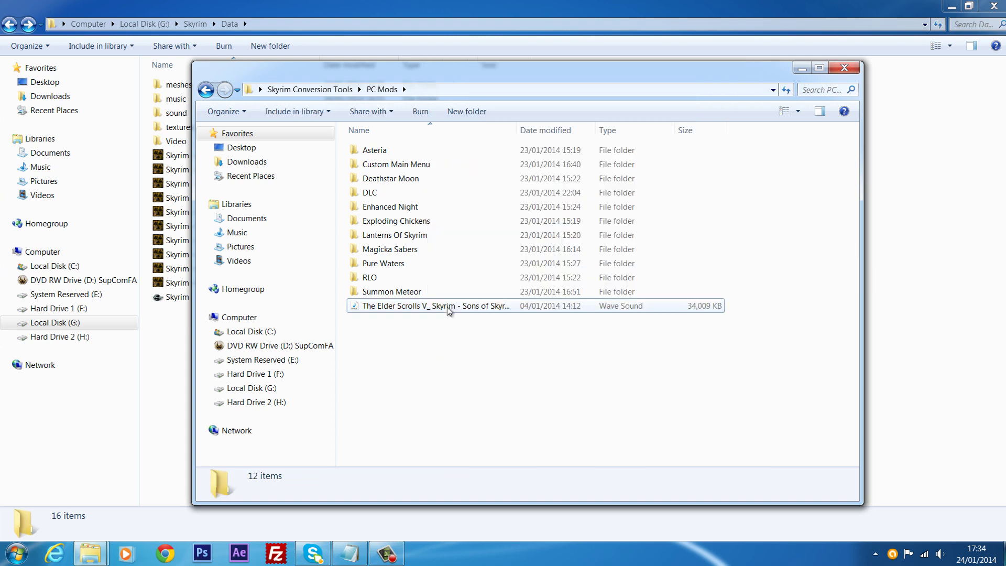
right_click(448, 308)
left_click(476, 240)
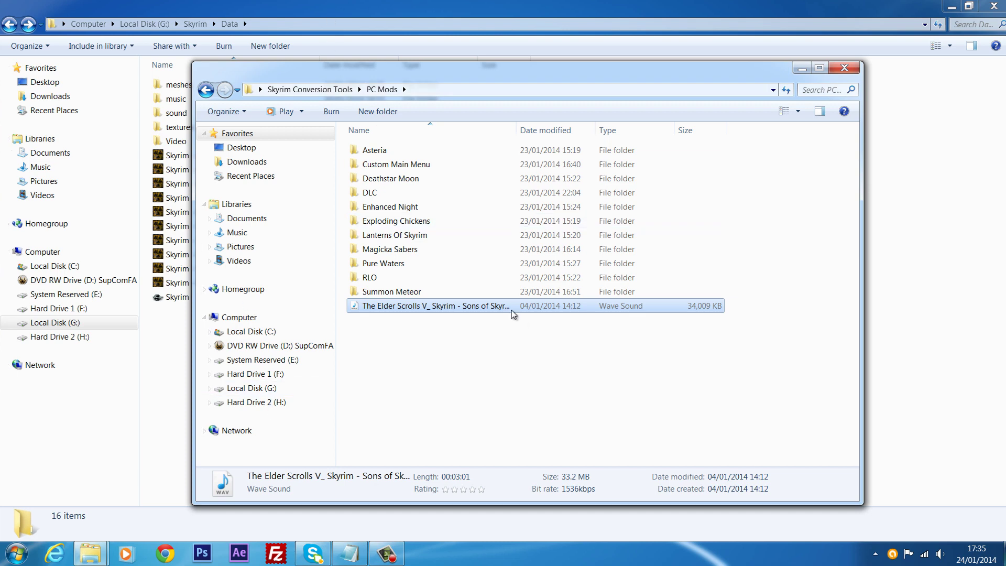
left_click_drag(280, 78, 229, 80)
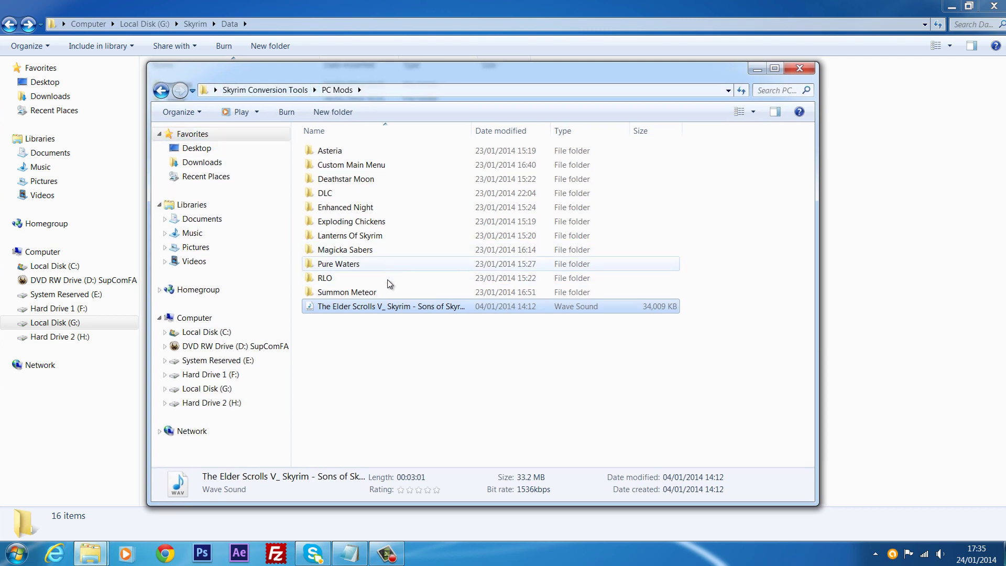
- Copy the Sons of Skyrim metal cover wave file and open the xwm files folder inside Skyrim audio converters
right_click(373, 306)
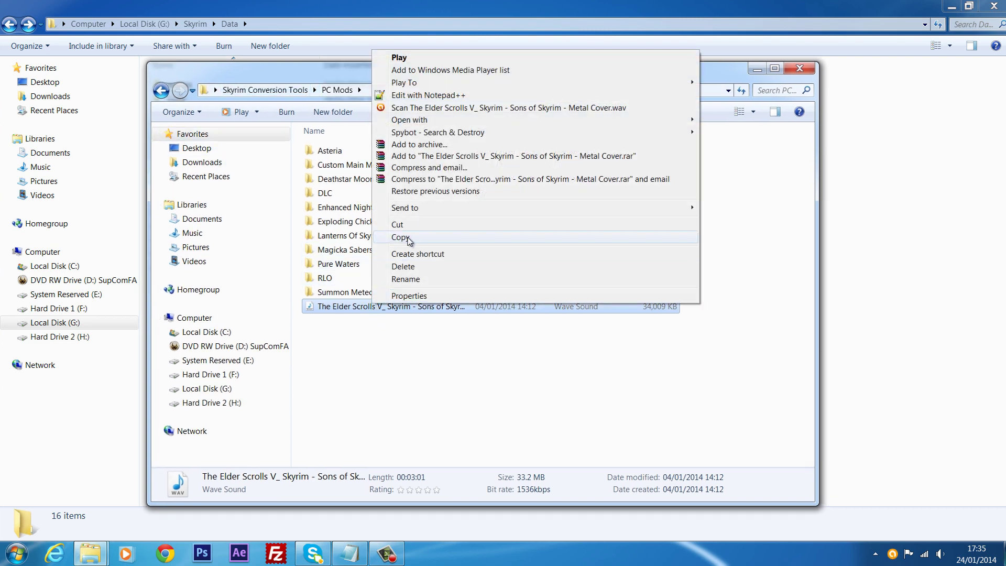
left_click(411, 242)
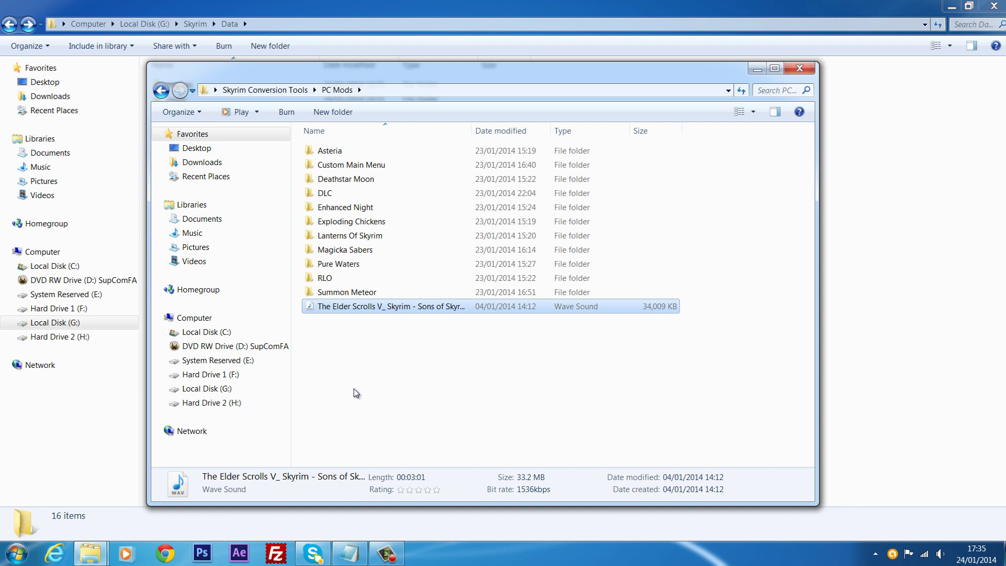
left_click(160, 91)
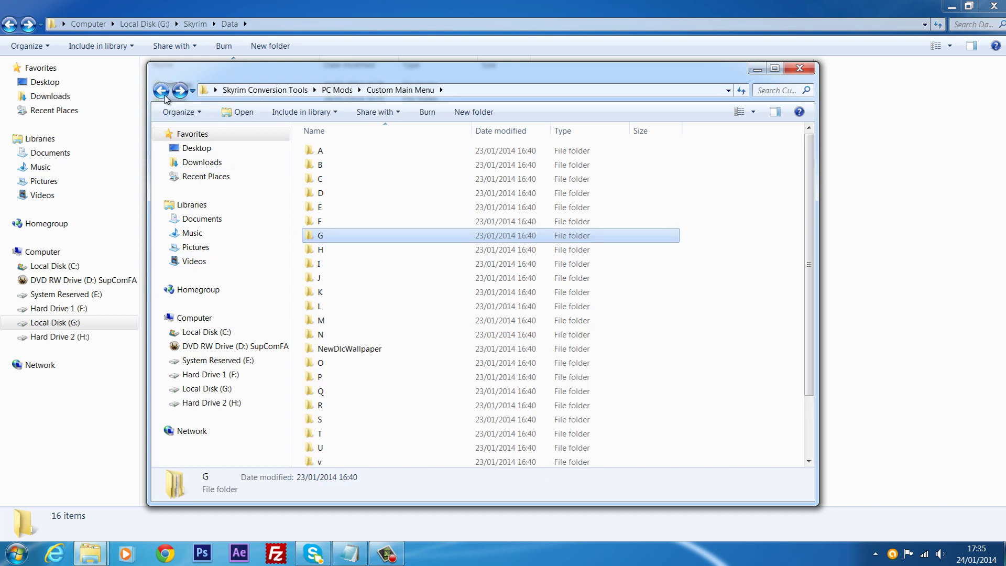
left_click(337, 89)
left_click(265, 90)
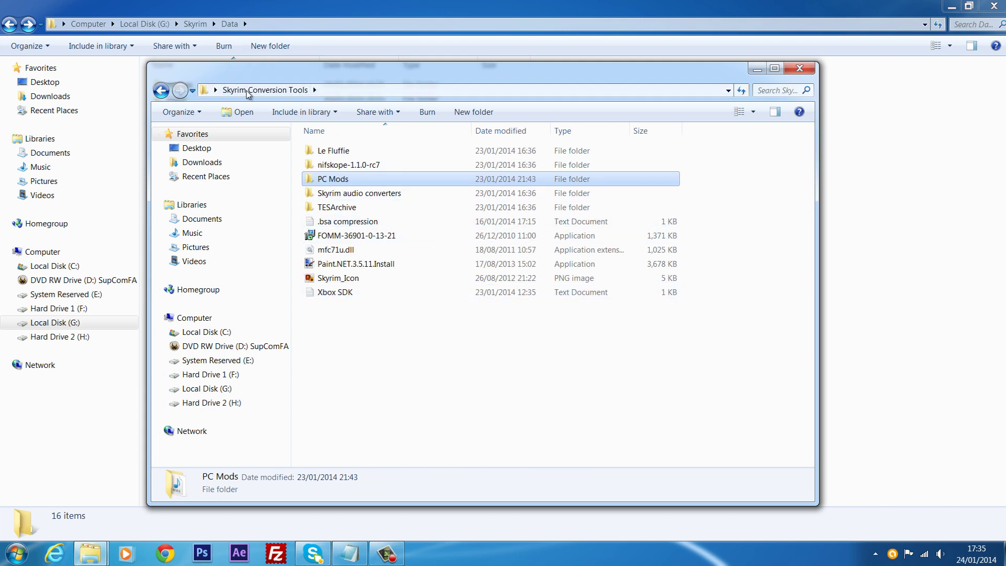
double_click(365, 194)
double_click(333, 152)
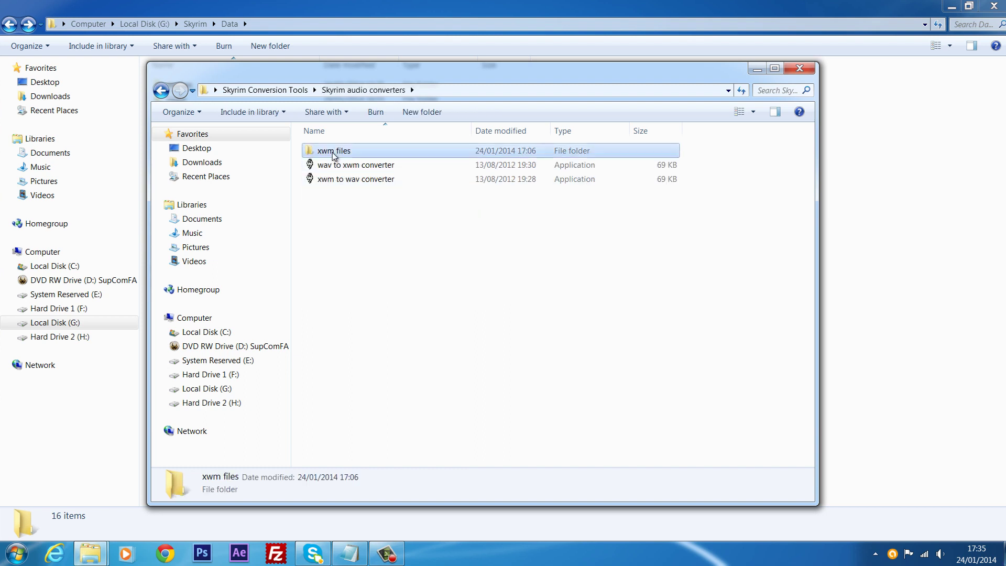
- Delete mus_maintheme.xwm and the old wave file 1 from the xwm files folder
left_click(343, 166)
key("Delete")
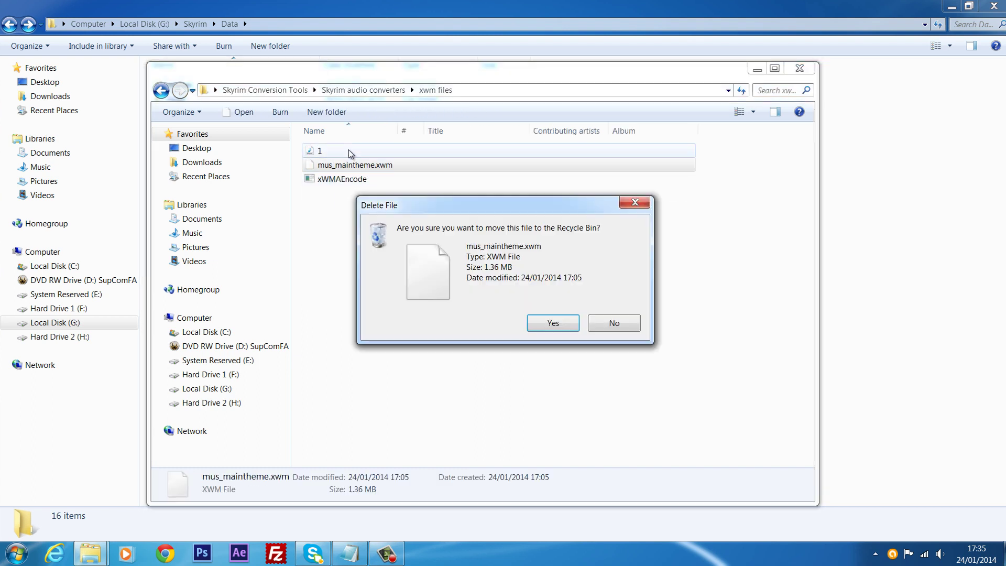
key("Return")
left_click(353, 150)
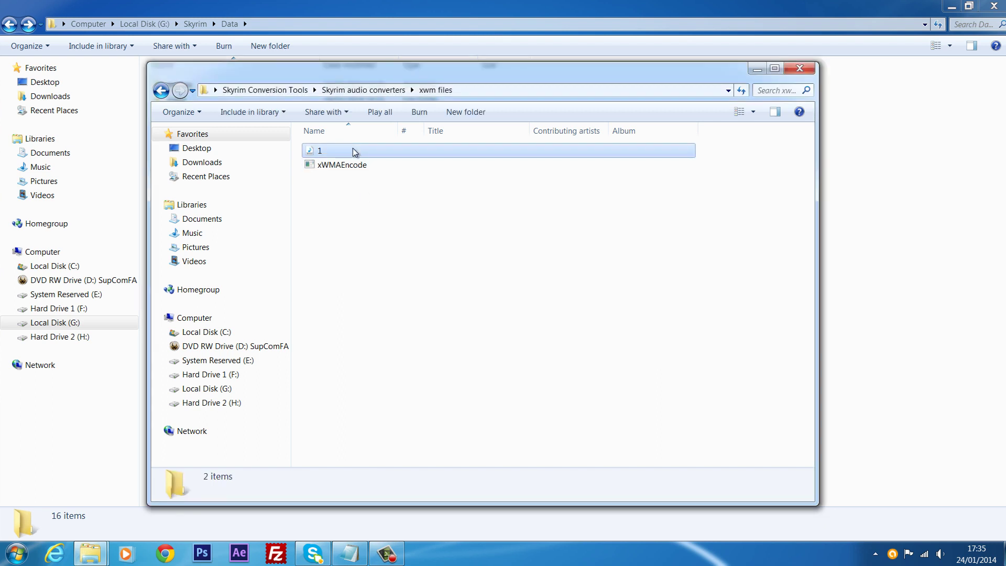
key("Delete")
key("Return")
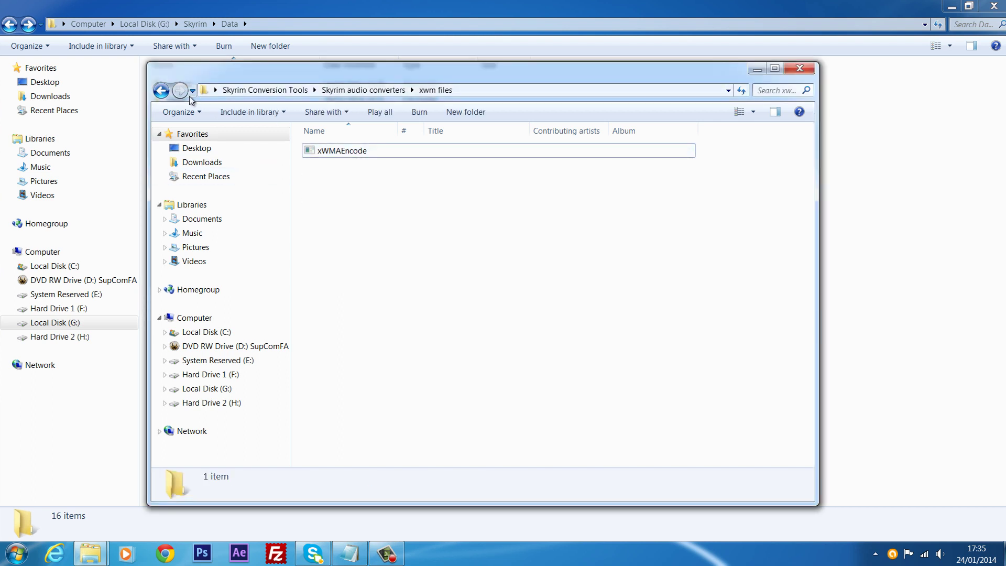
- Return to the Skyrim audio converters folder and look over its wav to xwm and xwm to wav converters
left_click(161, 91)
left_click_drag(367, 245, 511, 149)
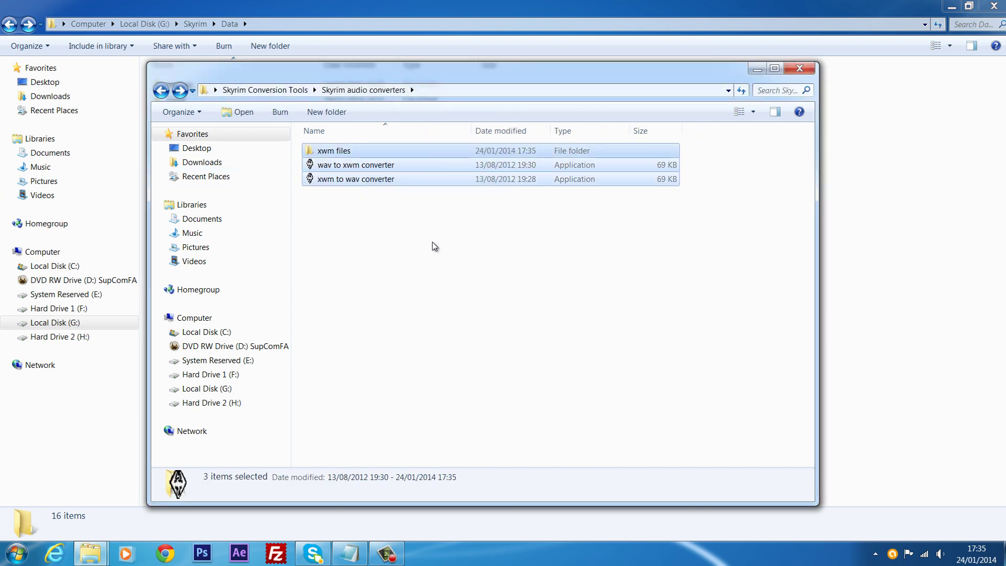
left_click(433, 244)
left_click(333, 165)
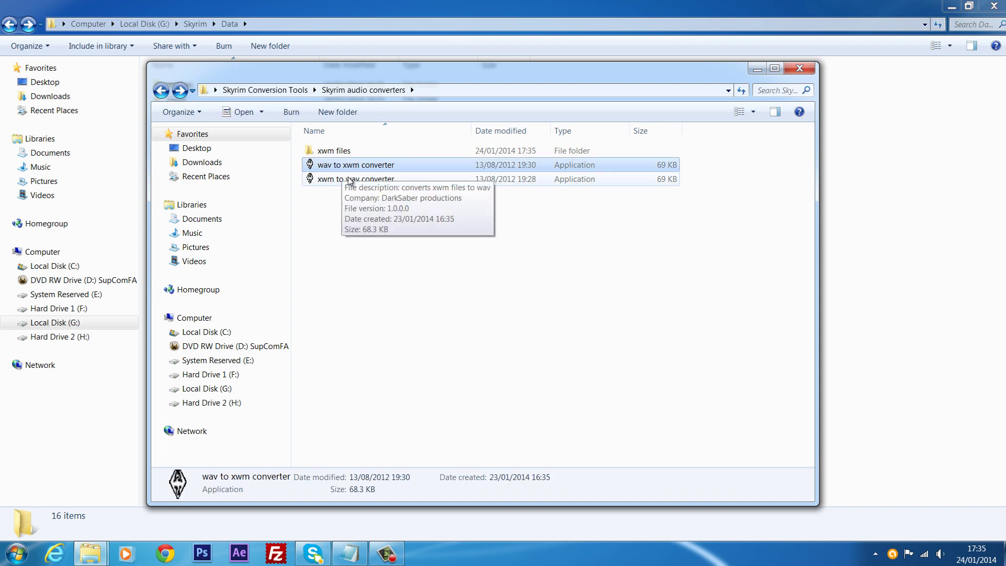
left_click(351, 180)
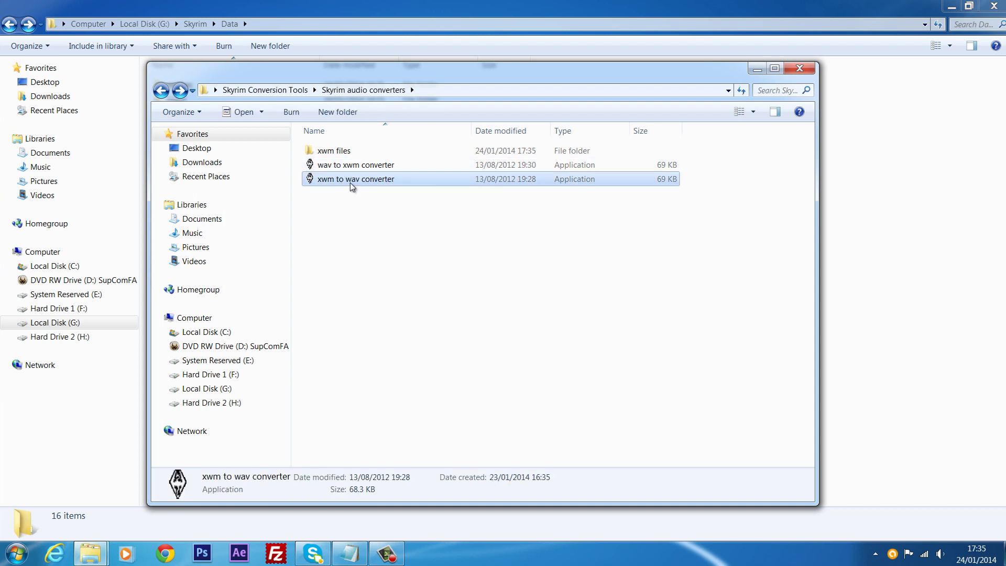
left_click(386, 218)
- Paste the copied wave file into the xwm files folder and rename it to 1
left_click(341, 154)
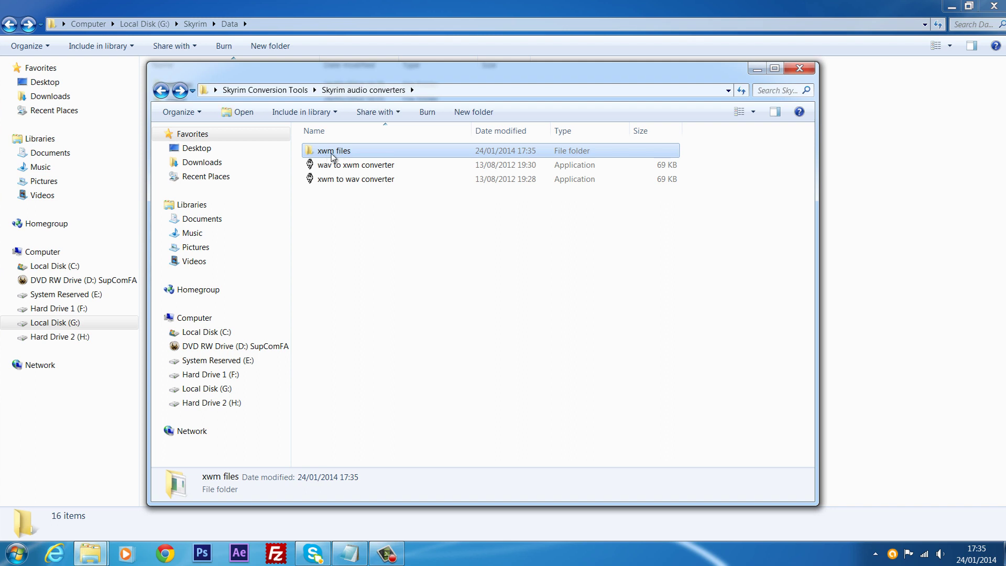
double_click(341, 152)
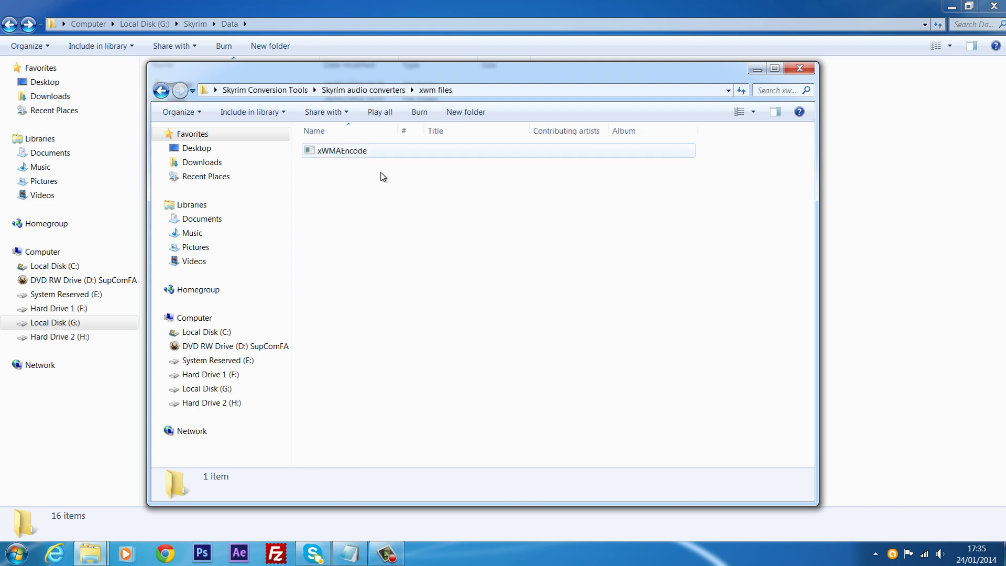
right_click(343, 197)
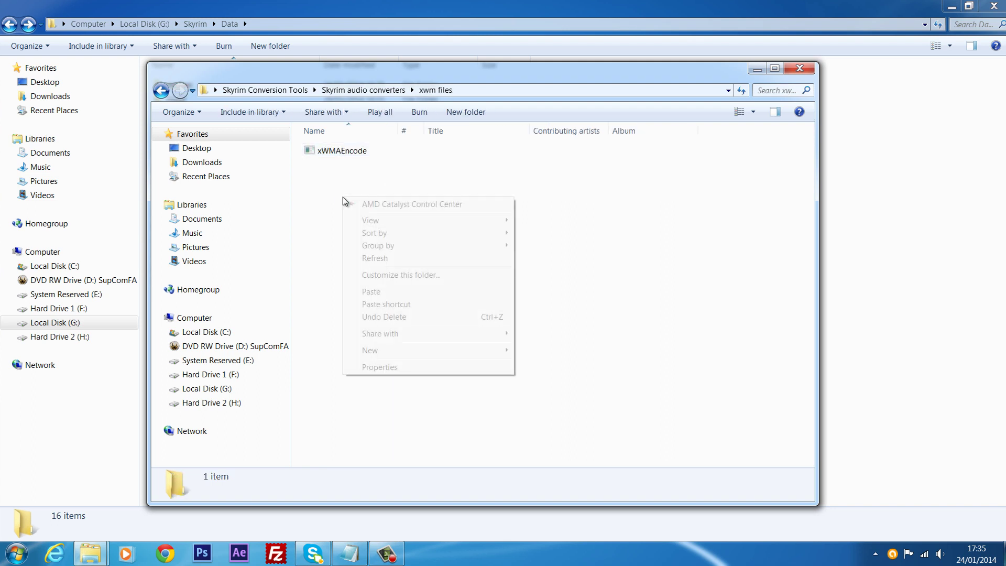
left_click(378, 291)
right_click(338, 156)
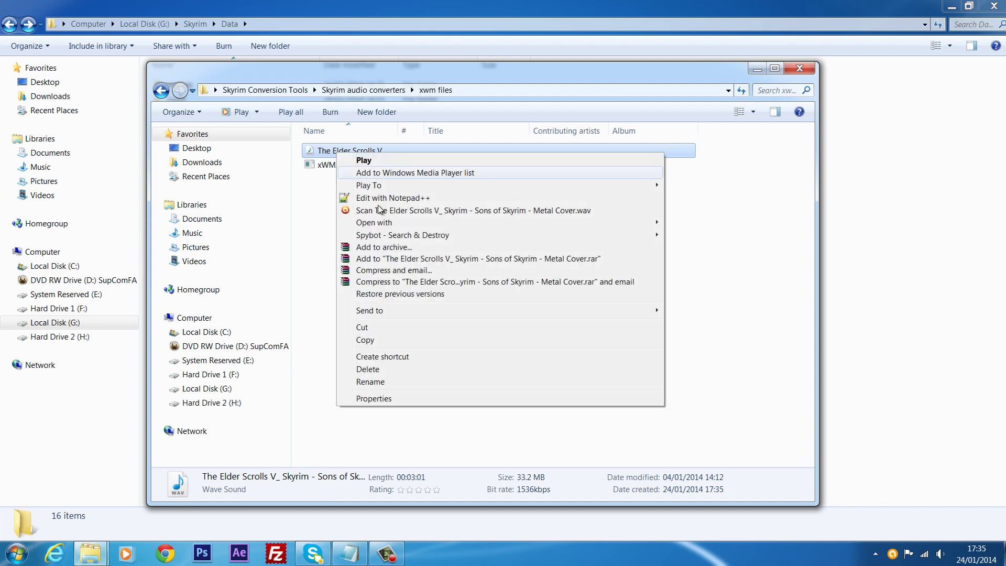
left_click(383, 381)
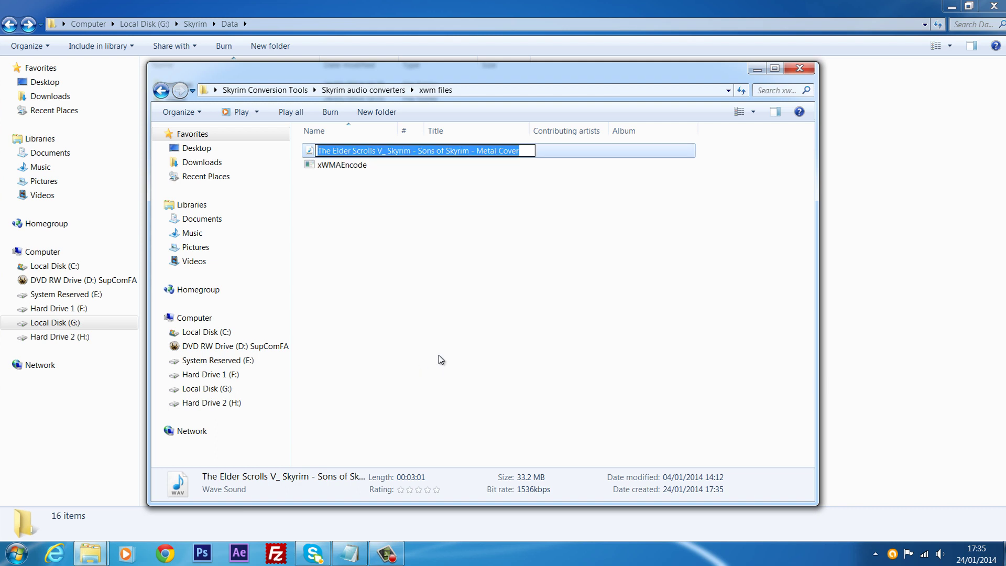
key("BackSpace")
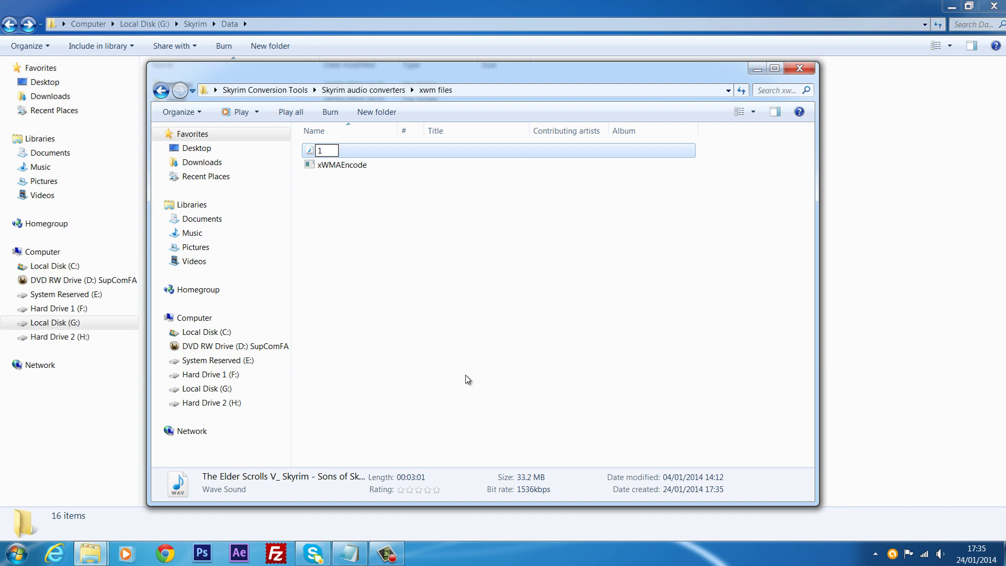
left_click(440, 320)
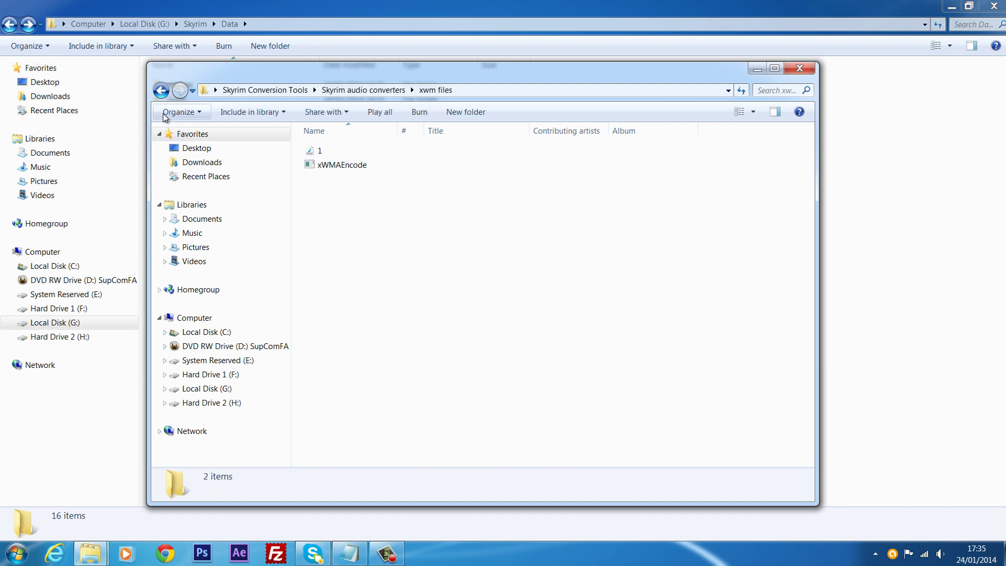
- Return to Skyrim audio converters, check the Avast antivirus status, and run the wav to xwm converter
left_click(161, 91)
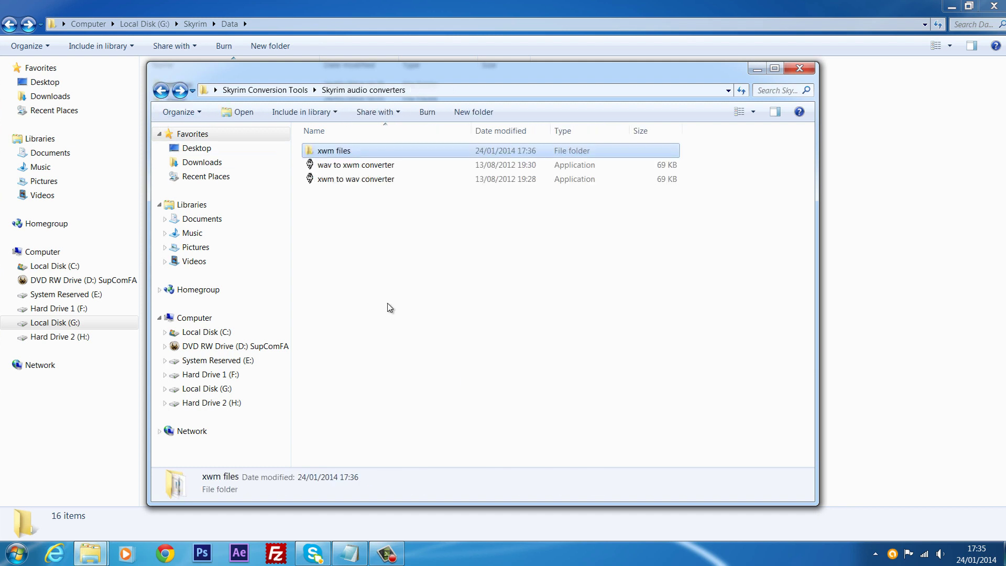
left_click(355, 168)
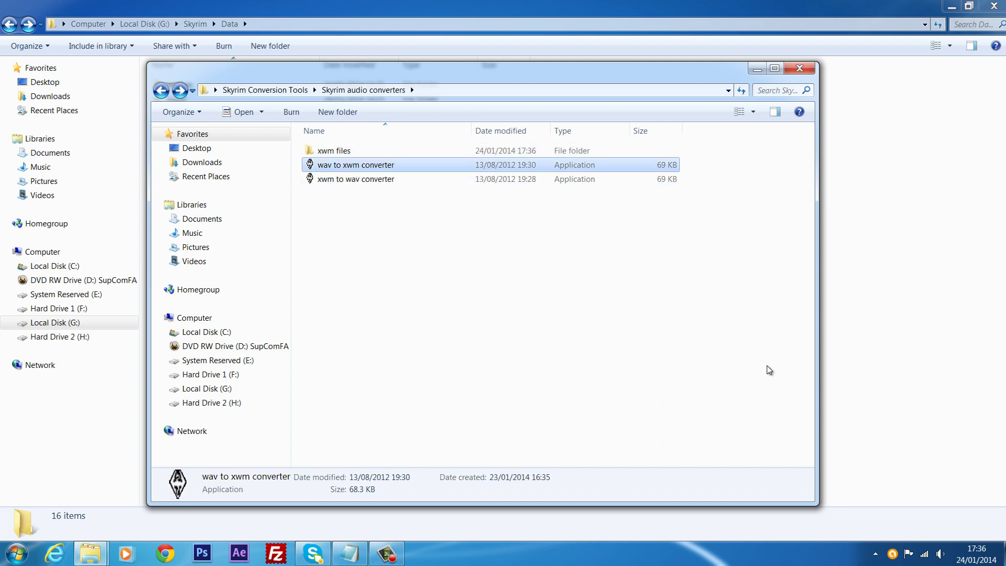
left_click(893, 555)
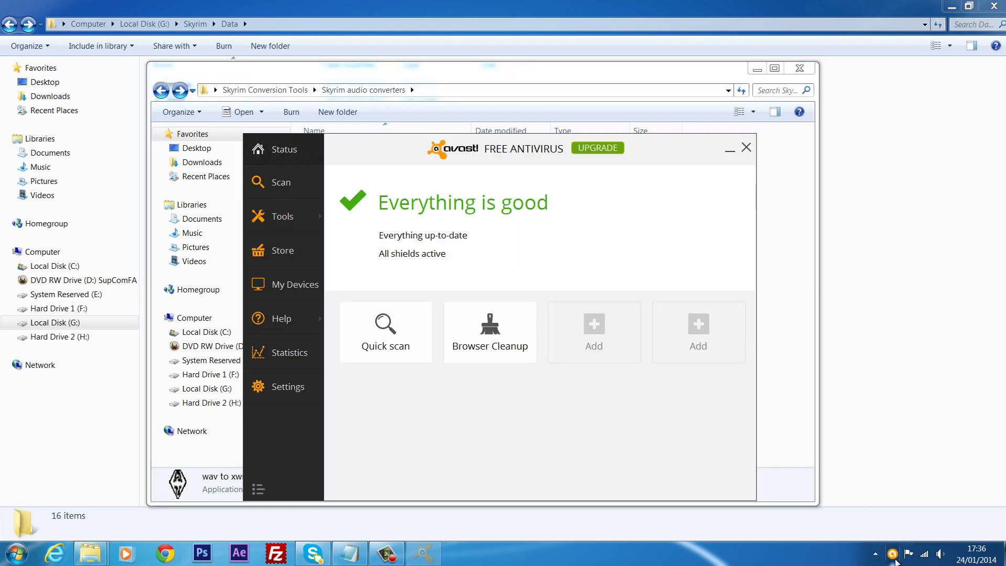
left_click(746, 148)
left_click(355, 166)
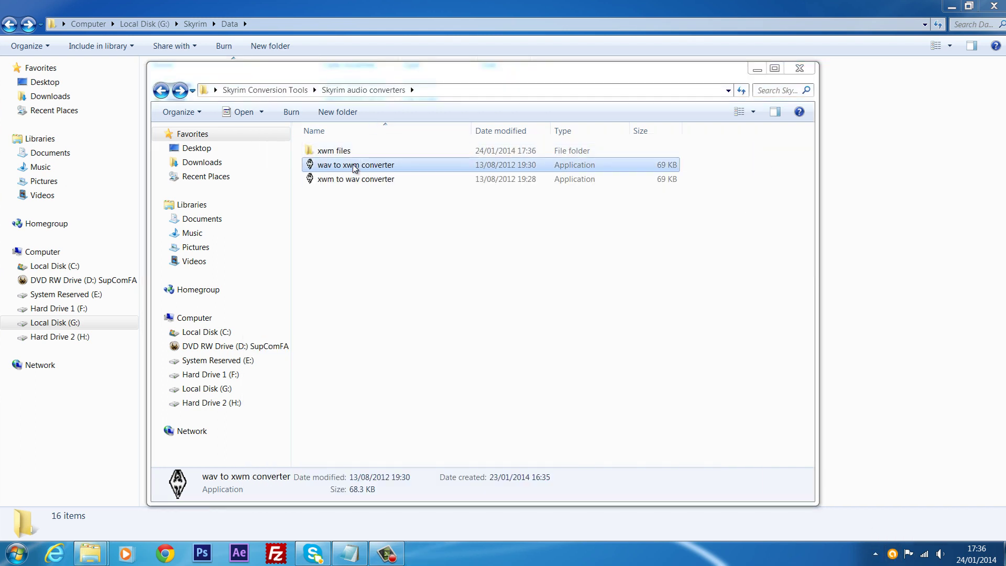
double_click(400, 166)
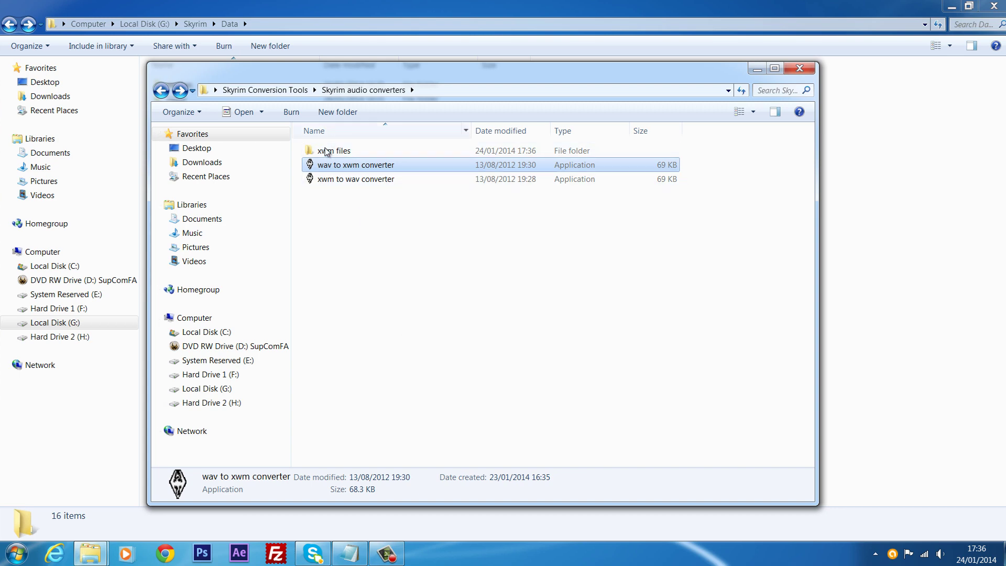
- Open the xwm files folder and inspect the converted 1.xwm beside the source wave file 1
left_click_drag(293, 76, 272, 82)
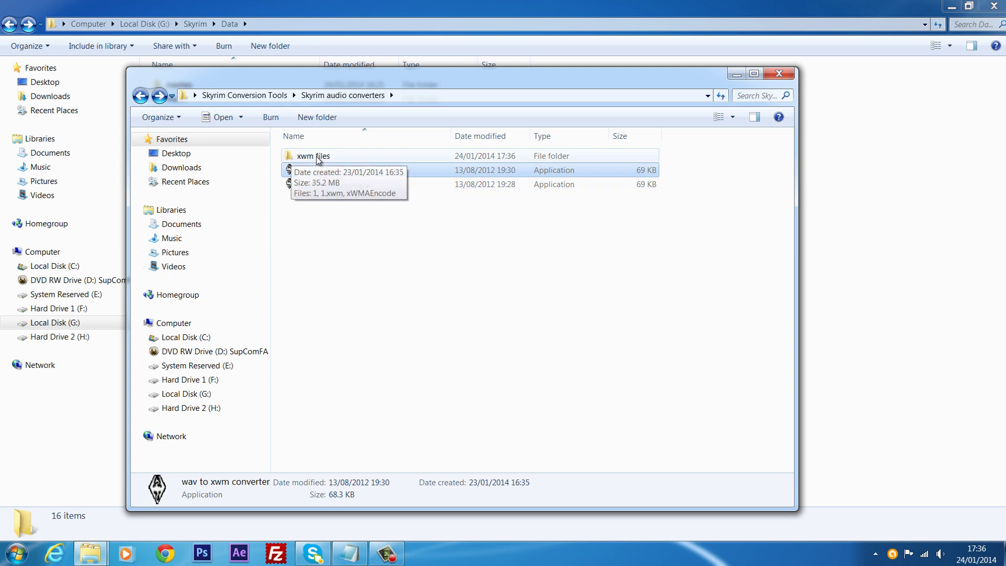
double_click(322, 157)
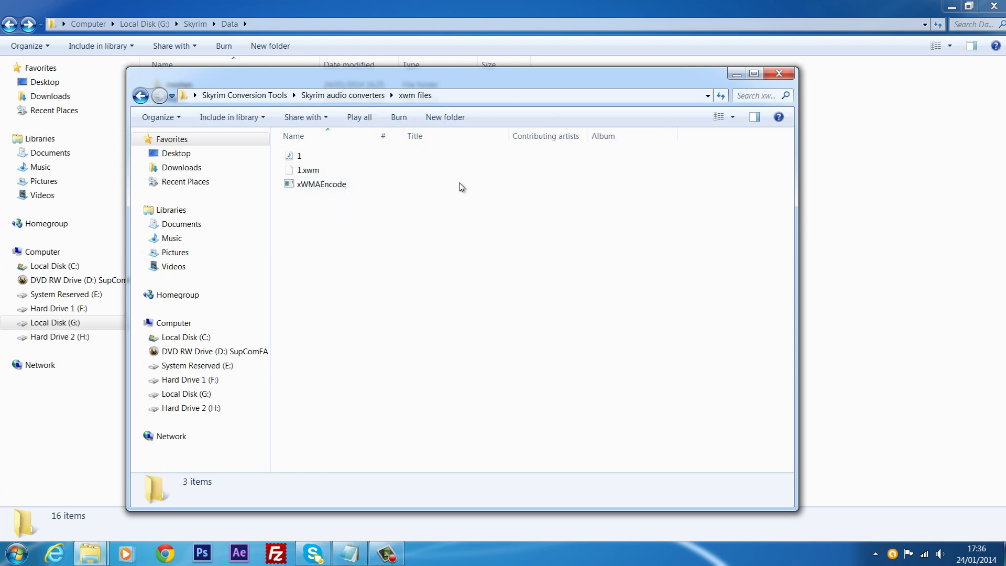
left_click(368, 173)
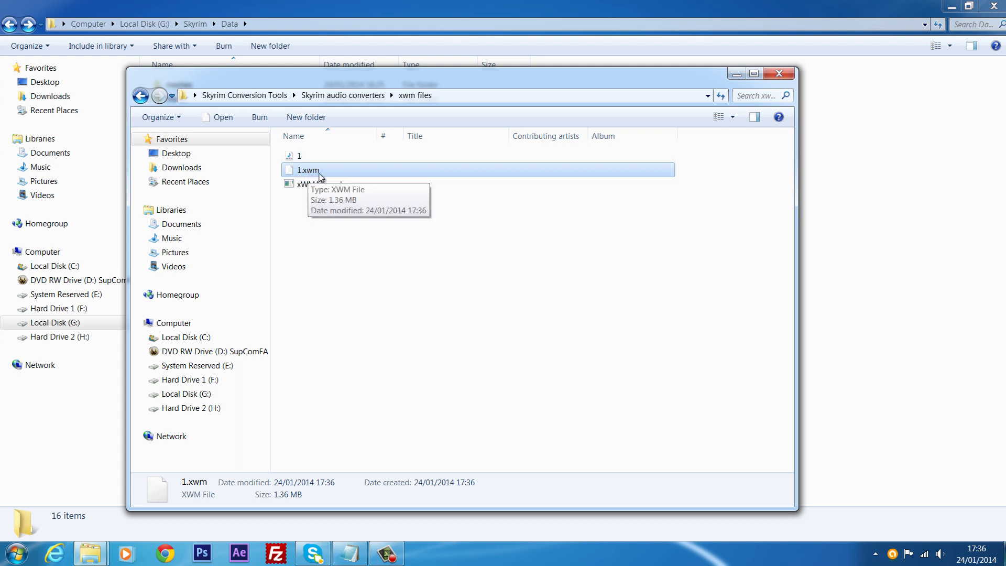
left_click(307, 159)
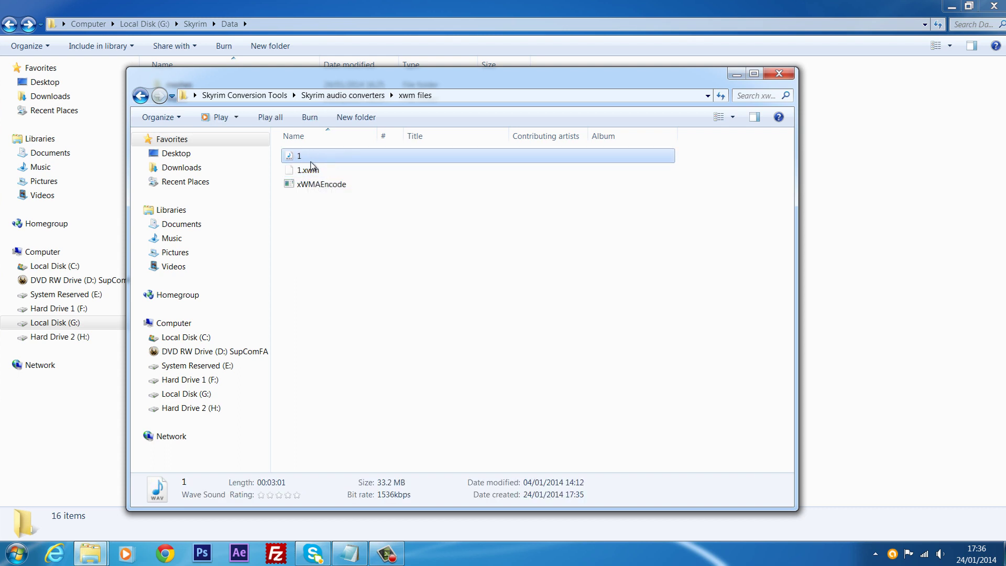
left_click(319, 169)
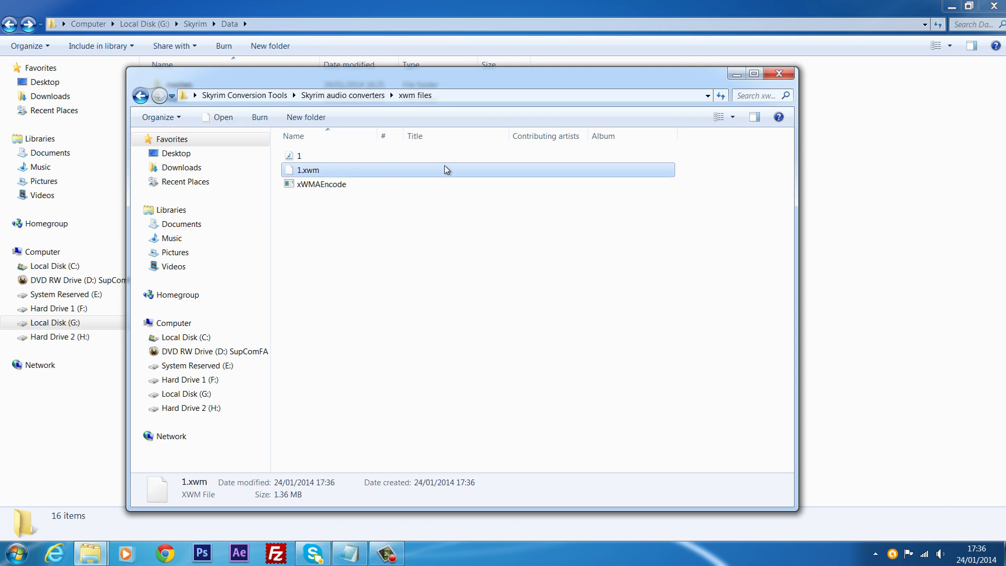
right_click(322, 174)
left_click(292, 290)
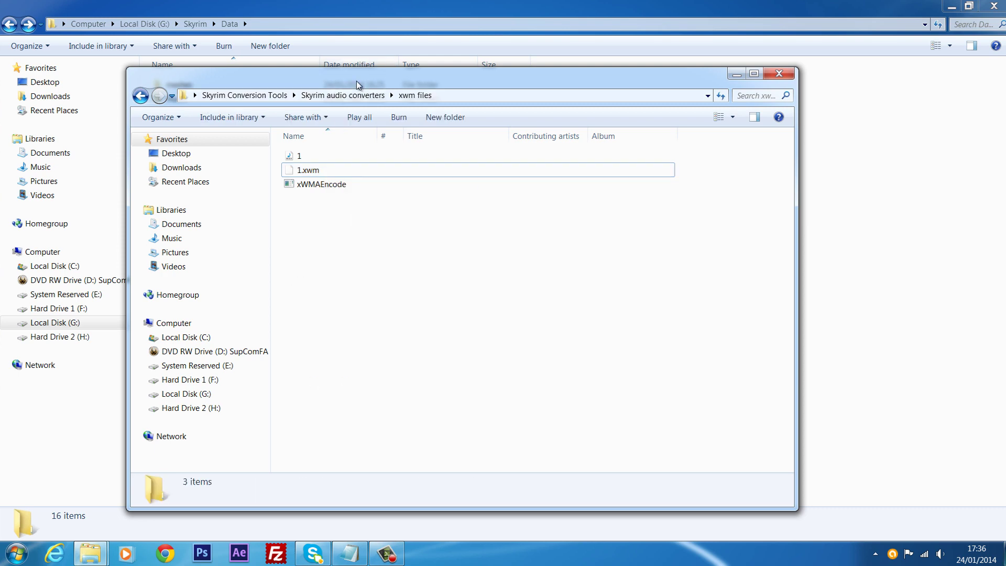
- Move the xwm files window aside and examine the music and sound folders and Skyrim - Sounds archive in Skyrim's Data folder
left_click_drag(389, 79, 725, 139)
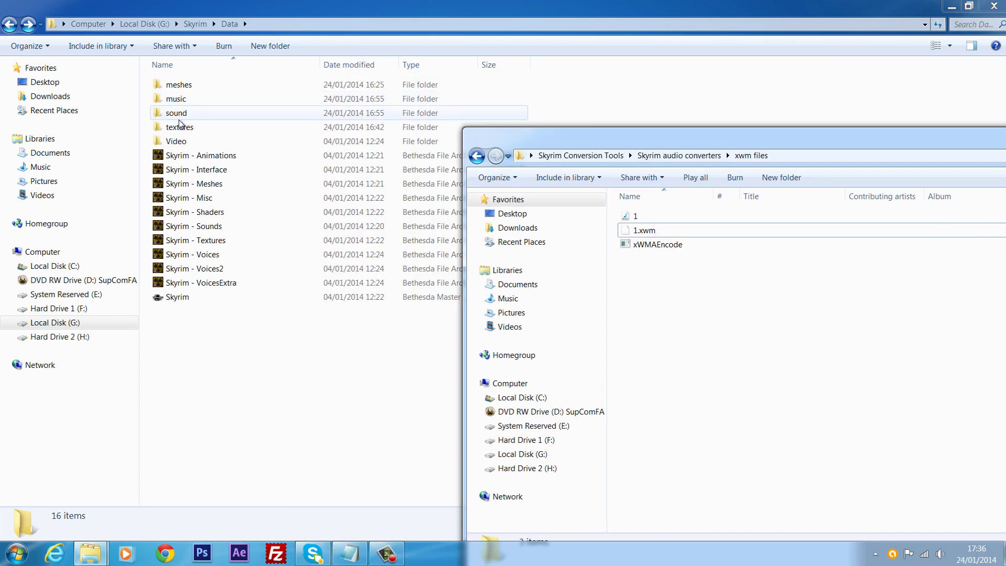
left_click(185, 103)
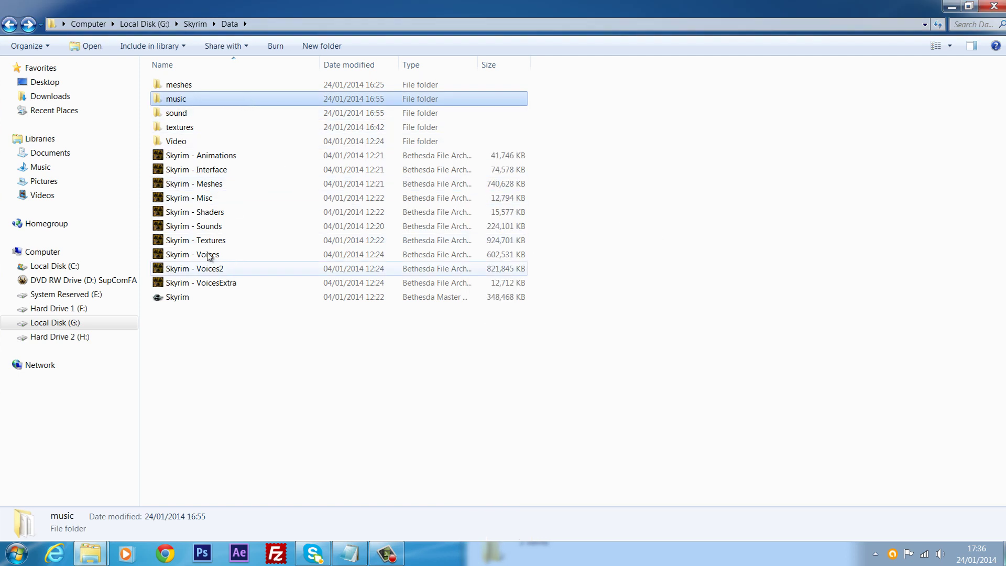
left_click(185, 228)
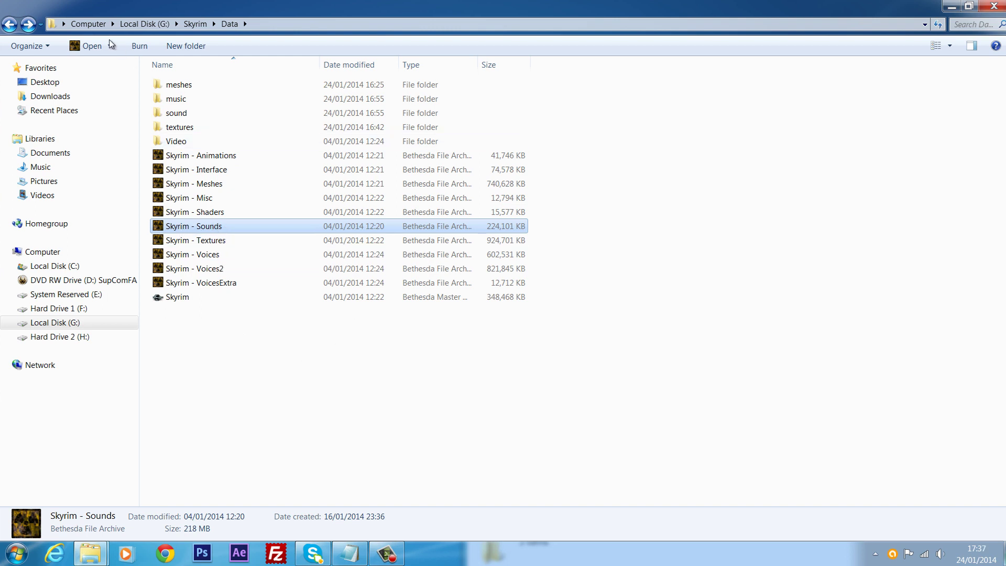
left_click(185, 113)
left_click(190, 98, "ctrl")
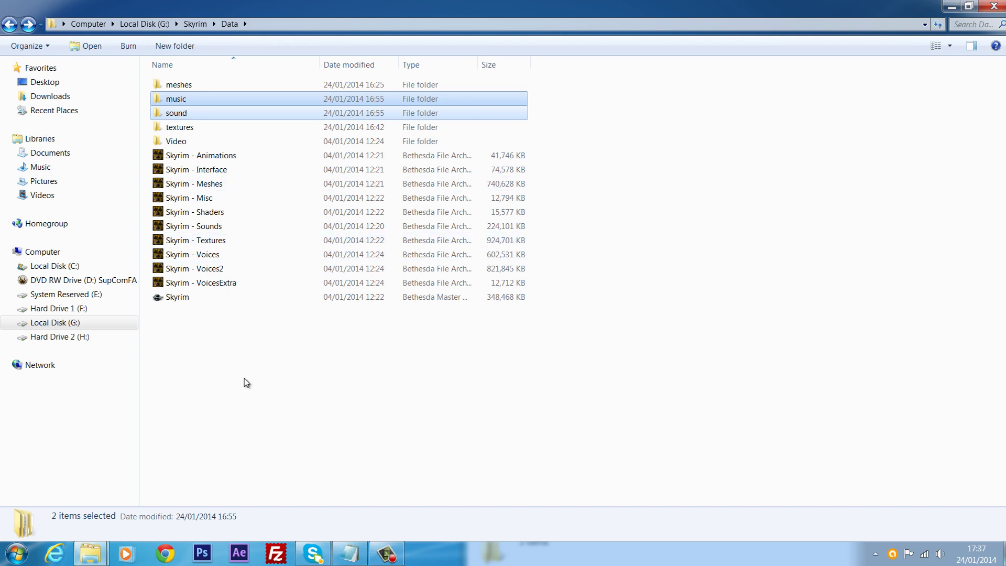
left_click(243, 409)
- Open the special folder inside the music folder of Skyrim's Data folder
double_click(224, 104)
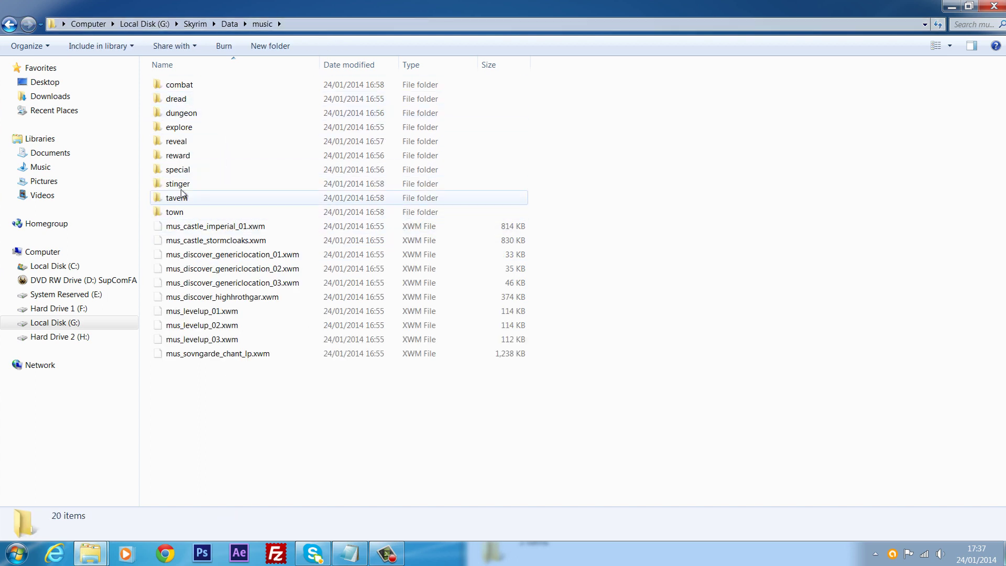
left_click(186, 172)
double_click(187, 173)
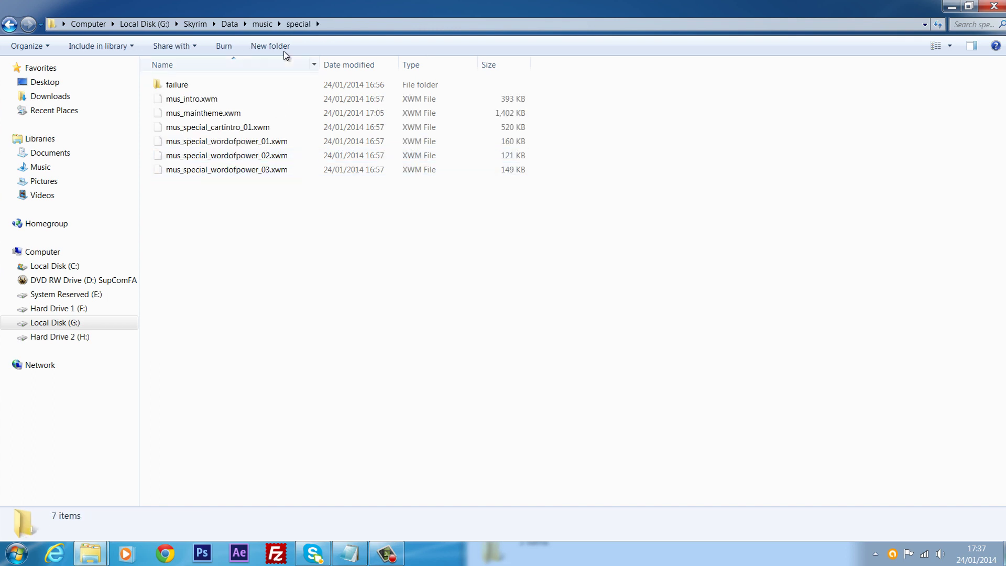
- Copy the file name of mus_maintheme.xwm in Skyrim's special music folder without changing the file
left_click(204, 115)
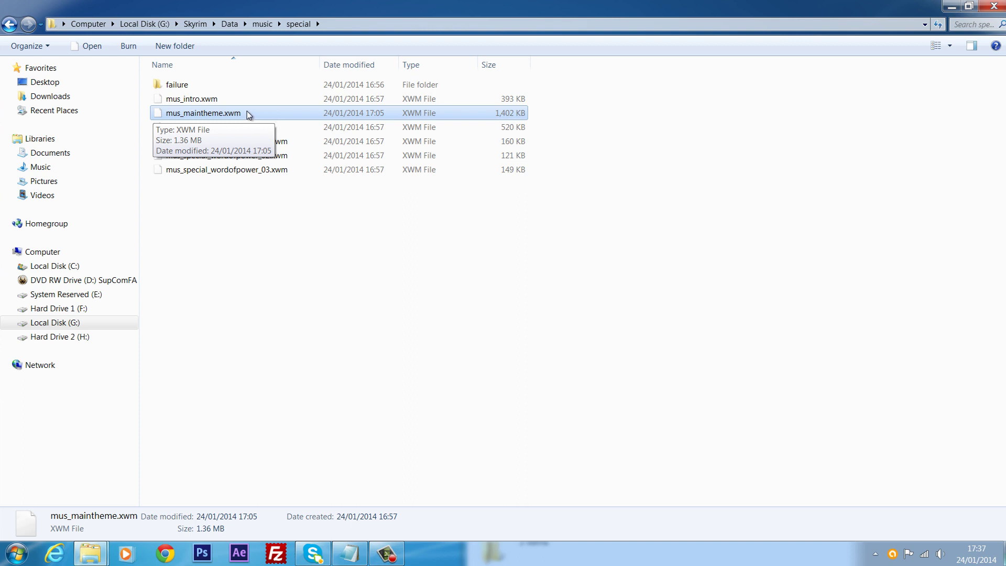
right_click(206, 114)
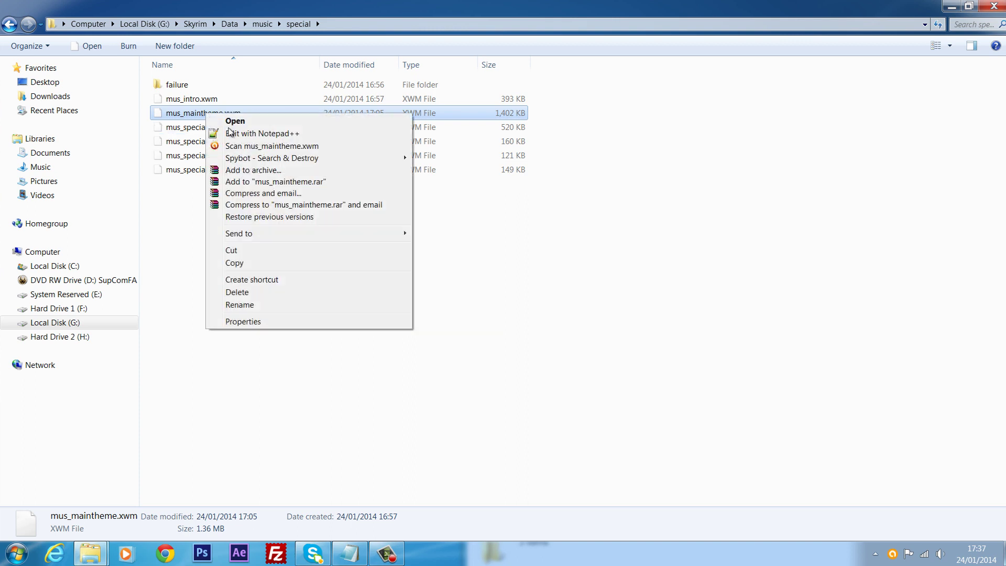
left_click(246, 308)
right_click(189, 109)
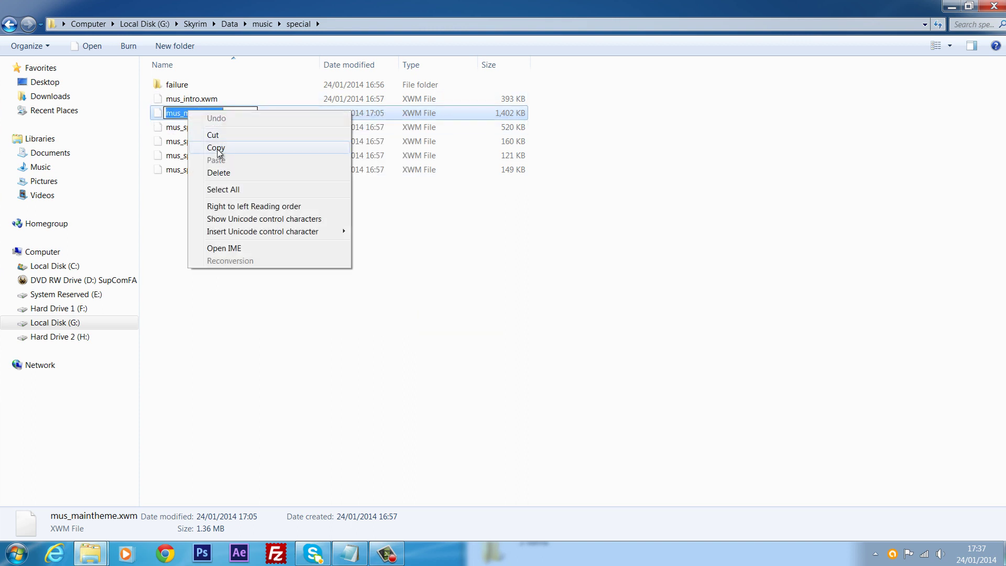
left_click(220, 147)
- Bring up the xwm files folder beside the special folder and rename the converted 1.xwm as mus_maintheme.xwm
left_click(90, 554)
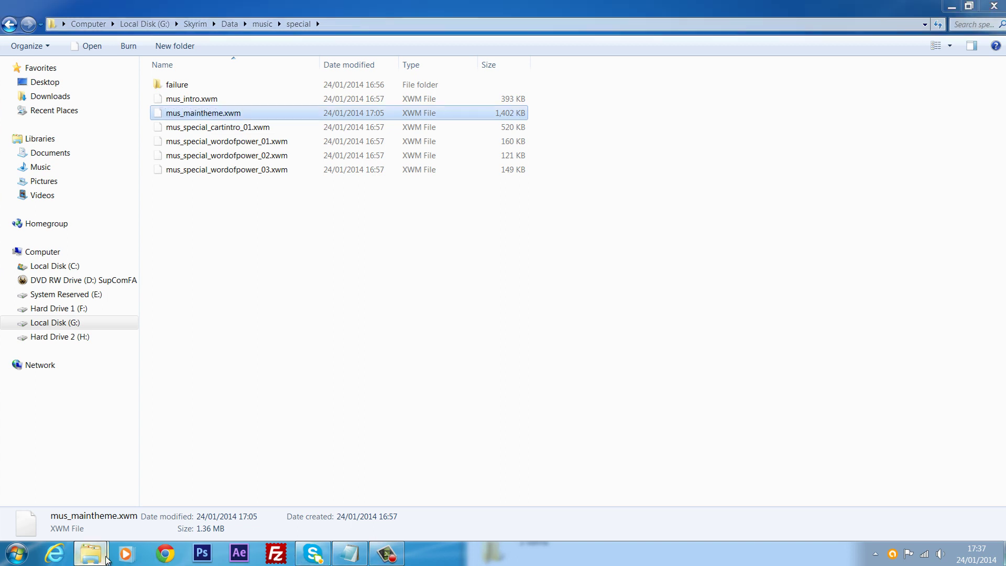
left_click(93, 497)
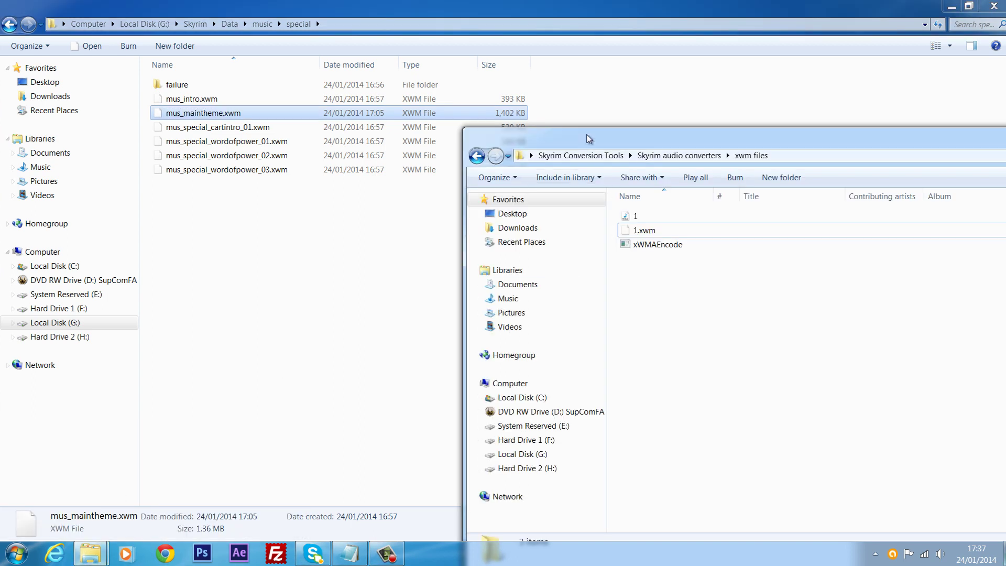
left_click_drag(587, 135, 514, 98)
right_click(559, 193)
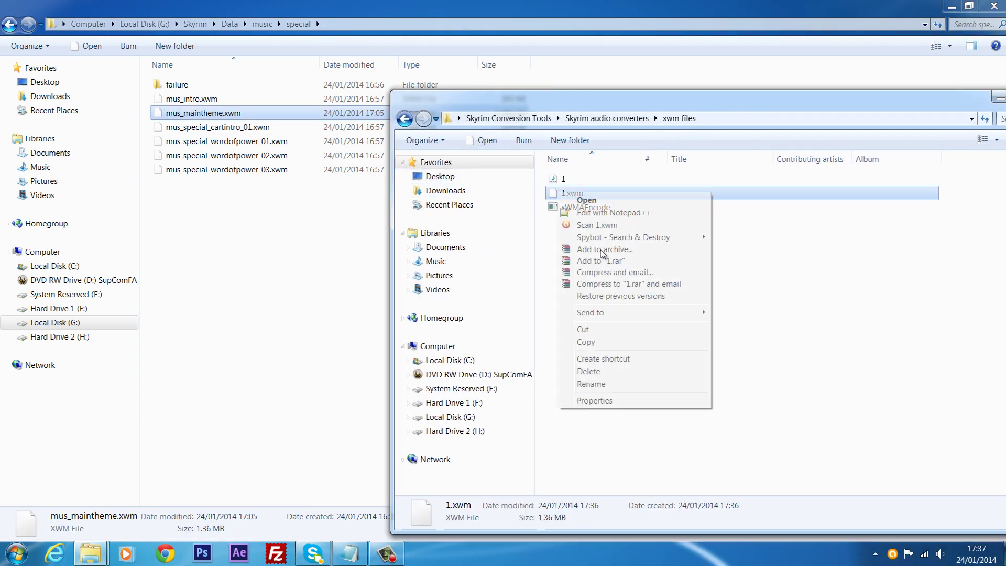
left_click(591, 384)
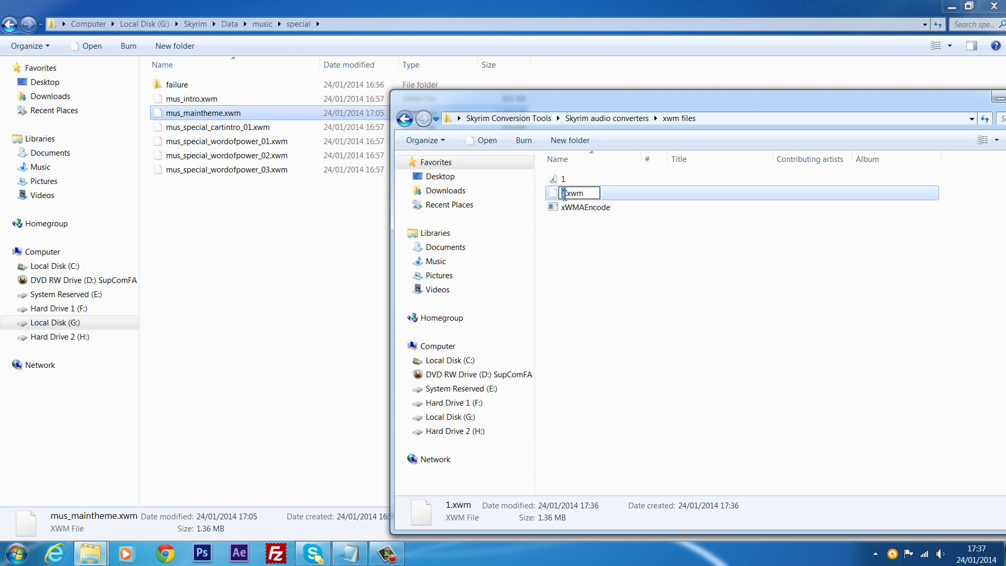
right_click(564, 194)
left_click(591, 244)
left_click(605, 346)
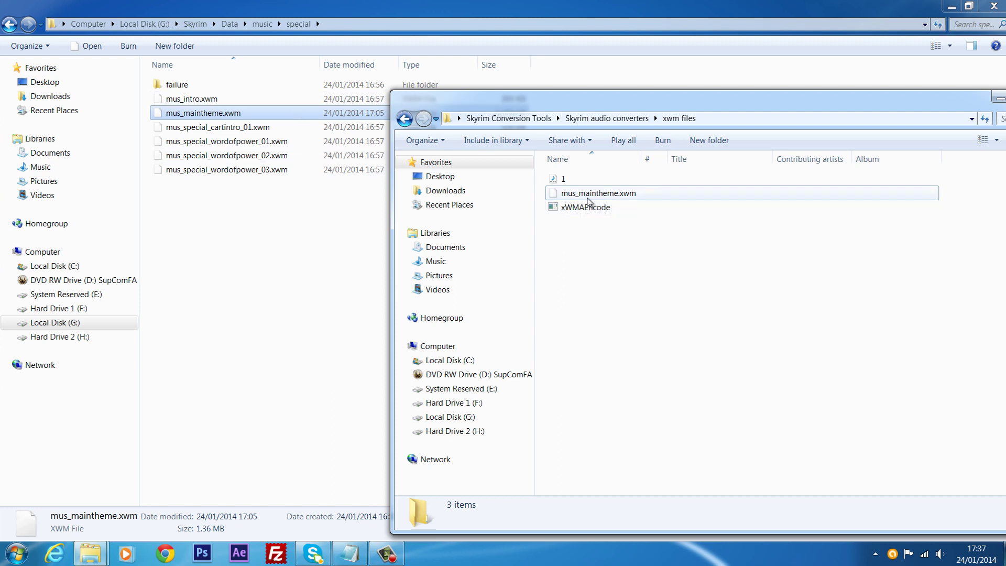
- Put the renamed mus_maintheme.xwm into Skyrim's special music folder, replacing the existing file, and check the replaced entry
left_click(634, 200)
left_click_drag(619, 196, 218, 233)
left_click(427, 213)
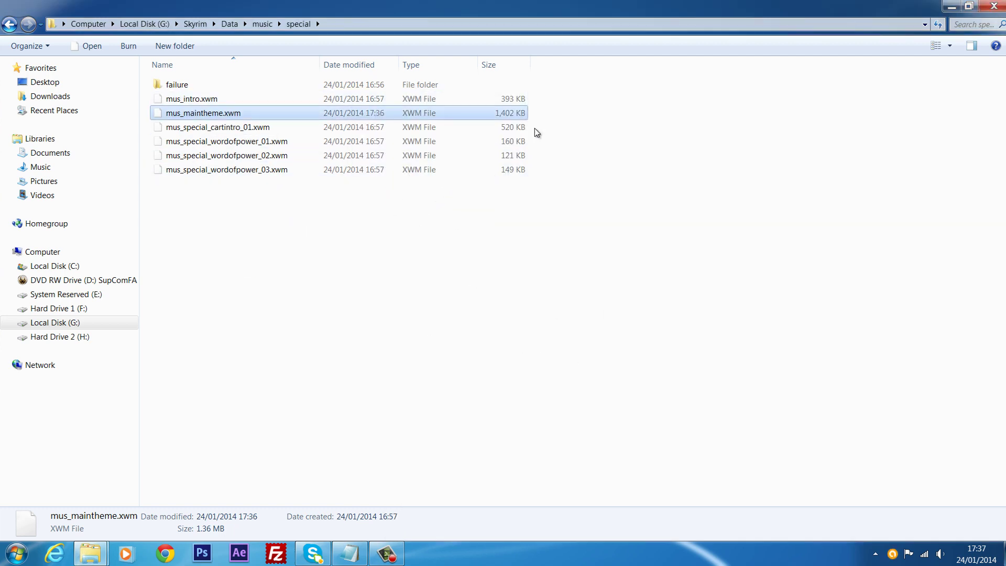
left_click(544, 118)
left_click_drag(555, 113, 297, 113)
left_click(398, 359)
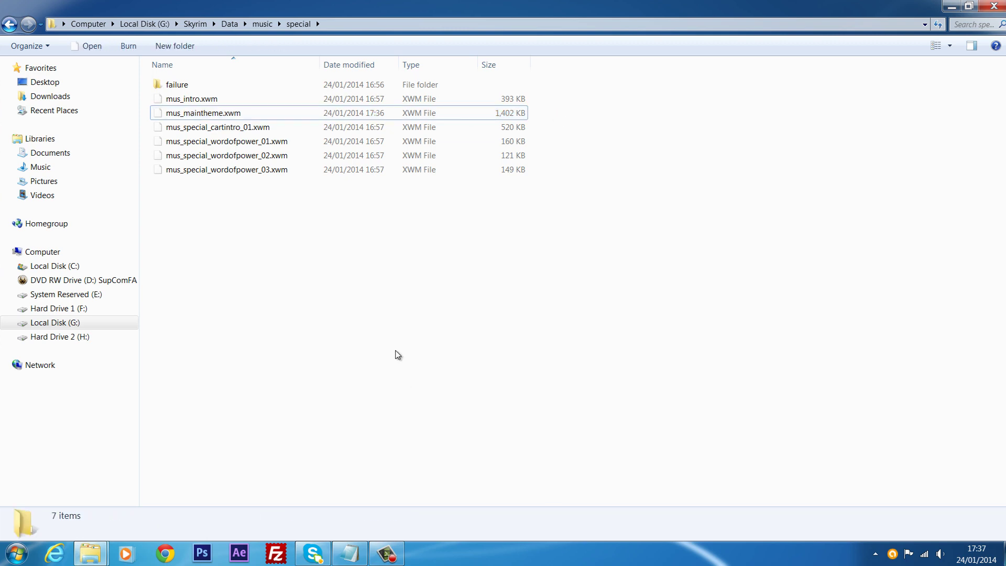
- Return from the special folder to Skyrim's Data folder and clear the selection
left_click(9, 24)
left_click(10, 24)
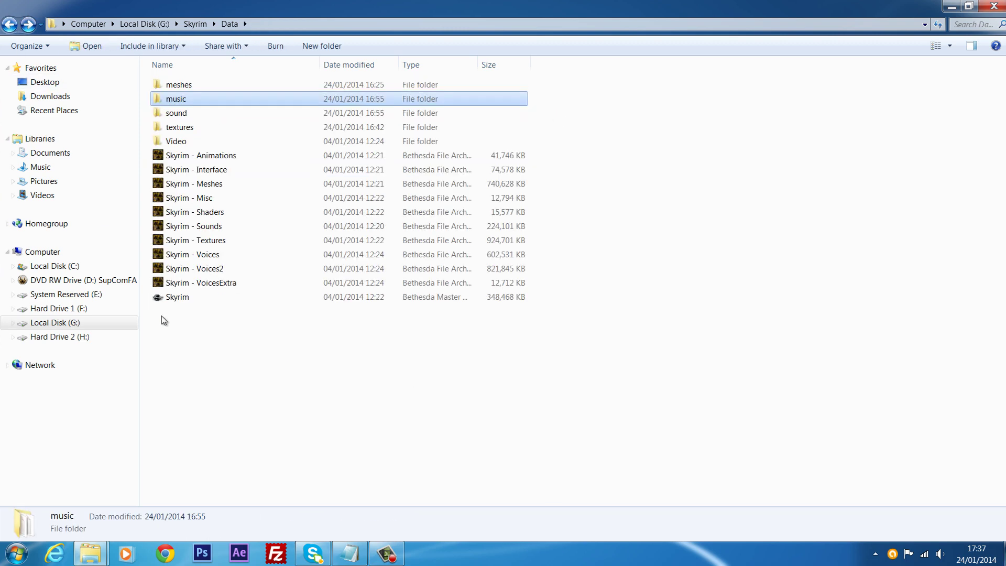
left_click(378, 449)
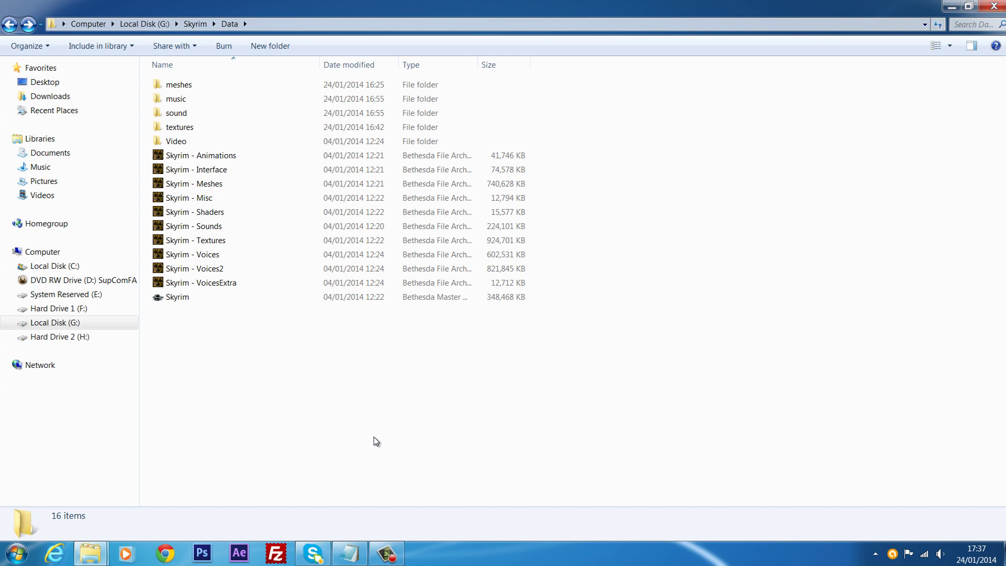